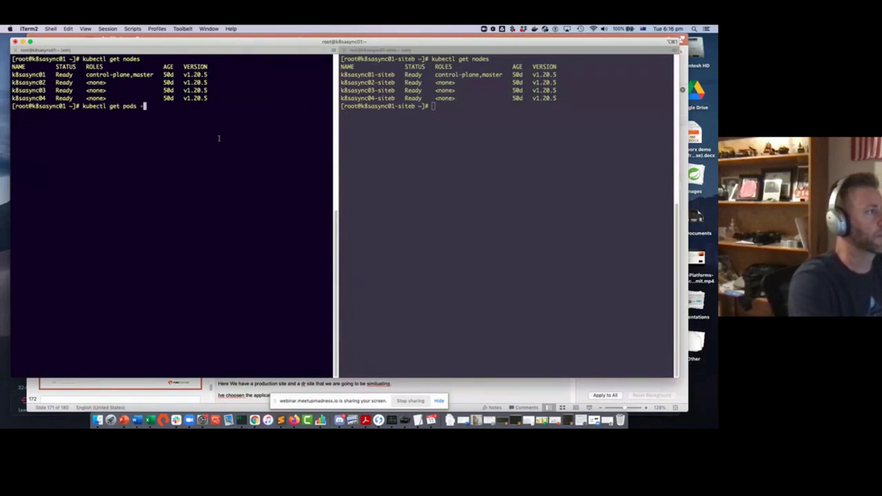
# List the pods in the kube-system namespace on the k8sasync01 cluster with kubectl get pods.
pyautogui.write('n kube')
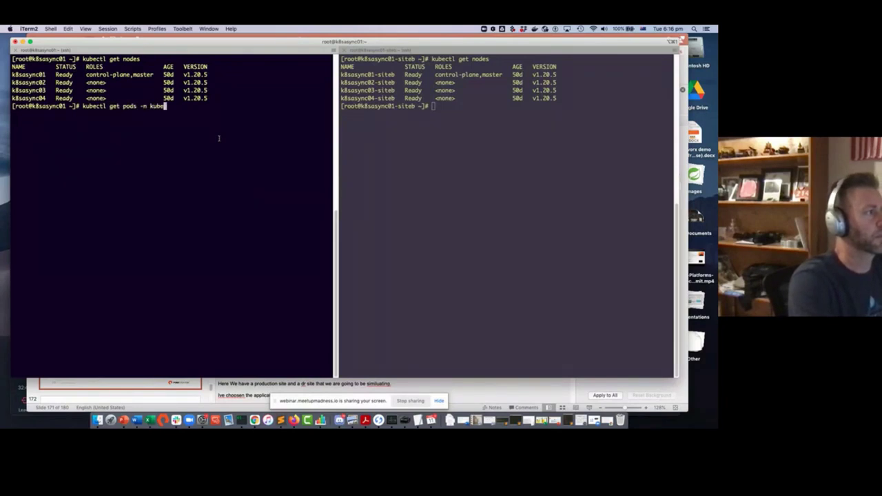
pyautogui.write('-system')
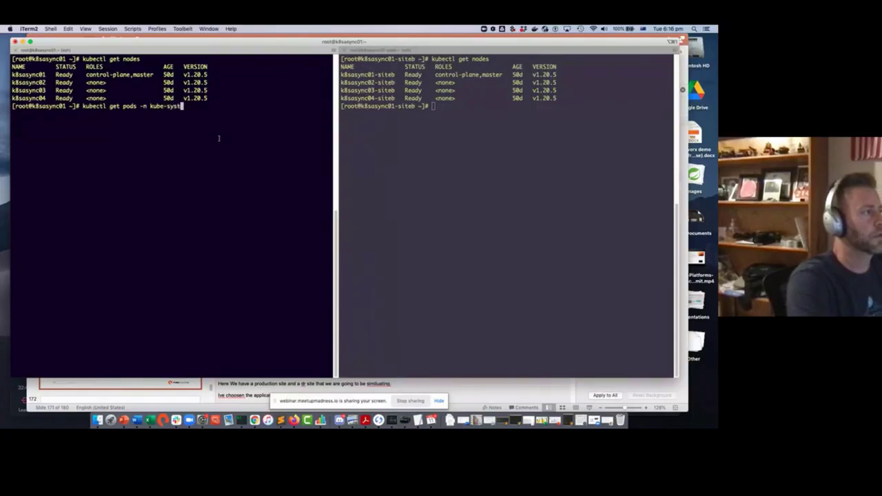
pyautogui.press('Return')
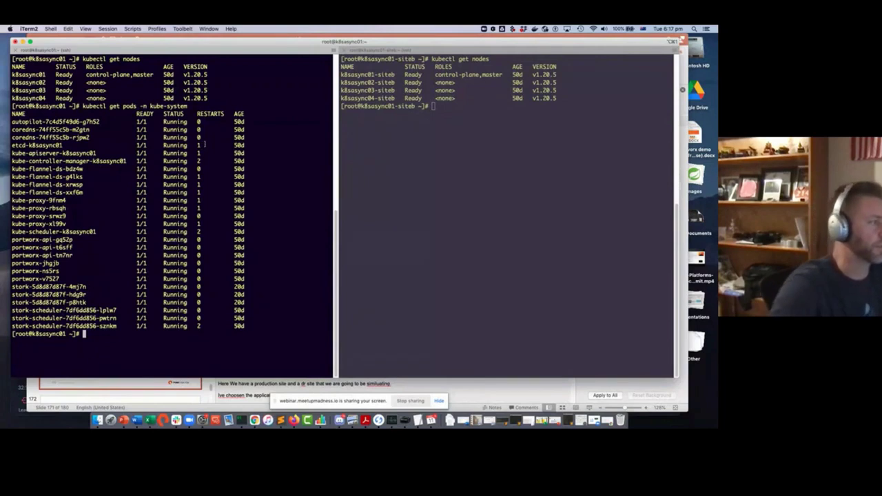
# Open an interactive /bin/bash shell in the portworx-v7527 pod of the kube-system namespace with kubectl exec -it.
pyautogui.doubleClick(57, 279)
pyautogui.press('super+c')
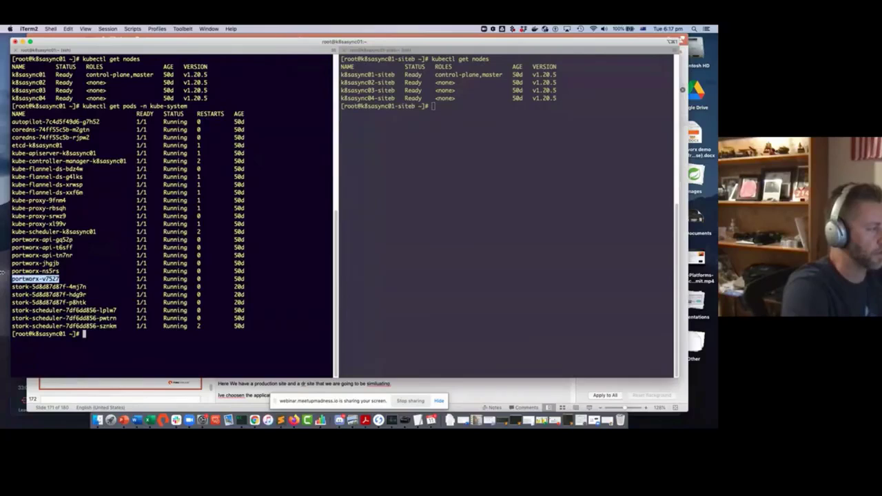
pyautogui.write('kubectl')
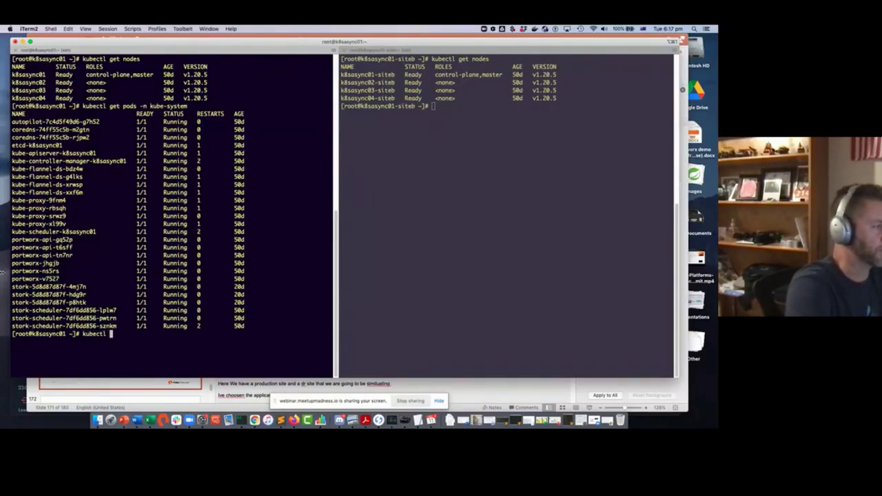
pyautogui.write(' exec -it')
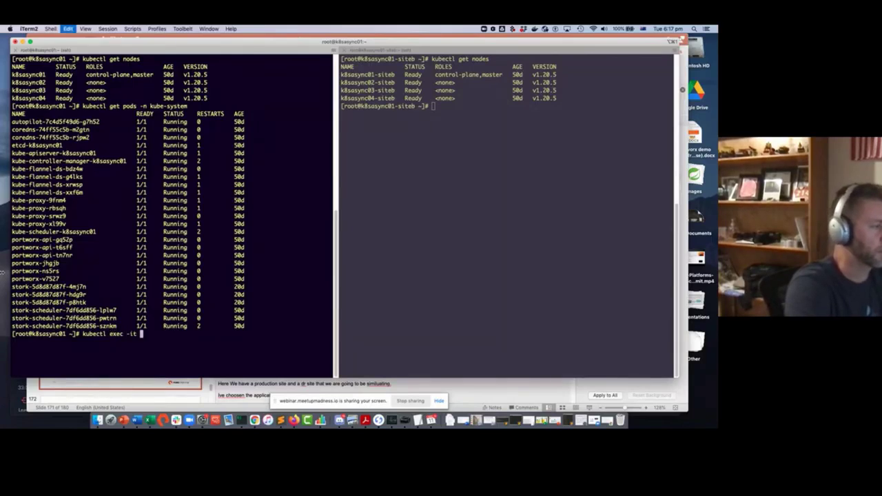
pyautogui.press('super+v')
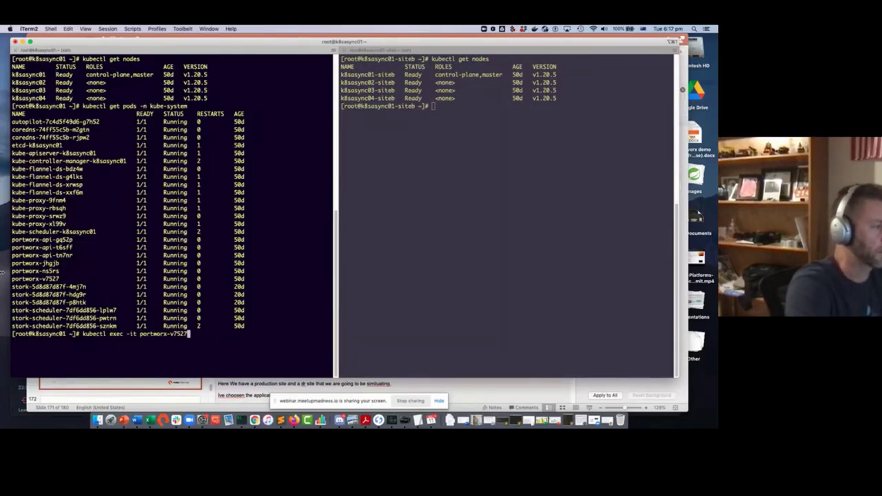
pyautogui.write('/bin/bash')
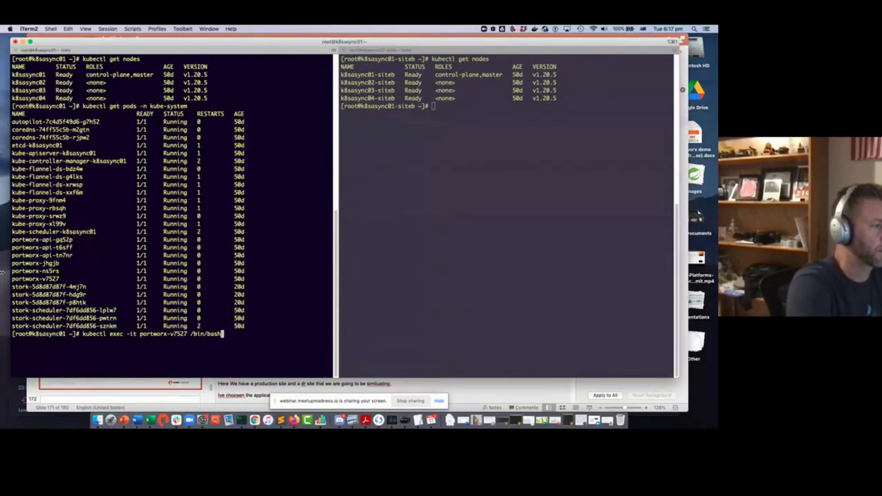
pyautogui.write(' -n kube-system')
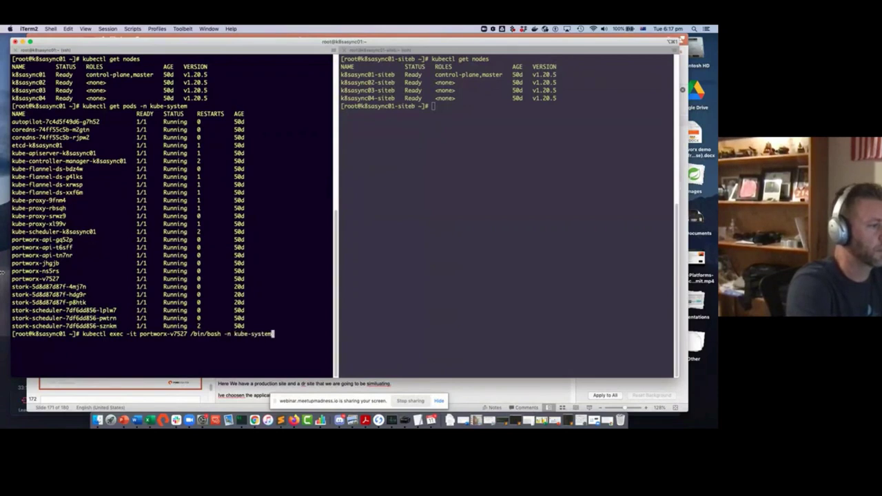
pyautogui.press('Return')
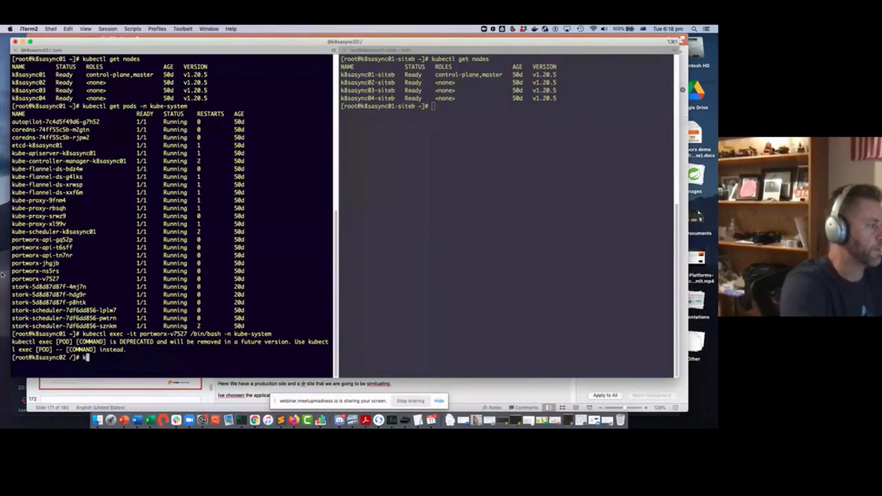
# Check the Portworx cluster status inside the pod by running /opt/pwx/bin/pxctl status.
pyautogui.write('/opt/')
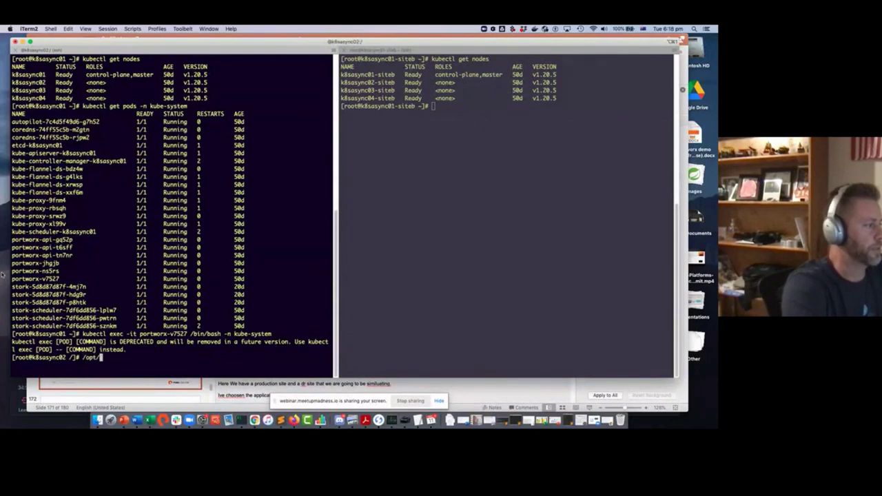
pyautogui.write('p')
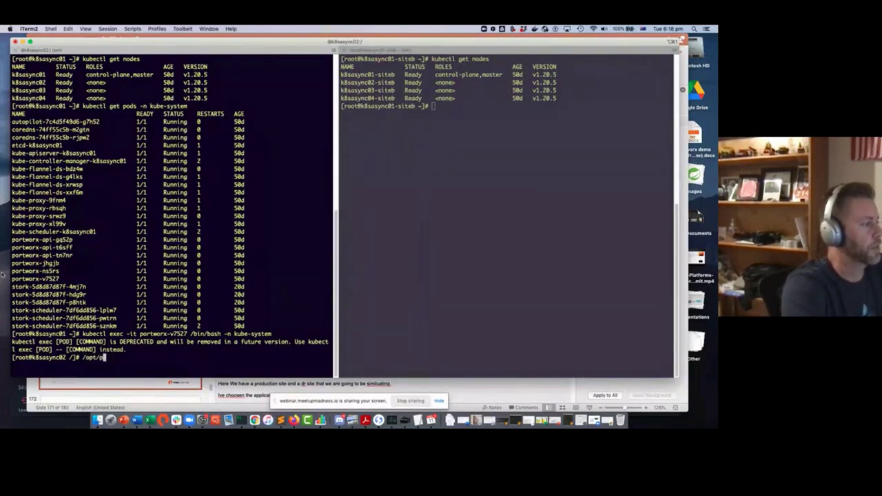
pyautogui.write('wx/')
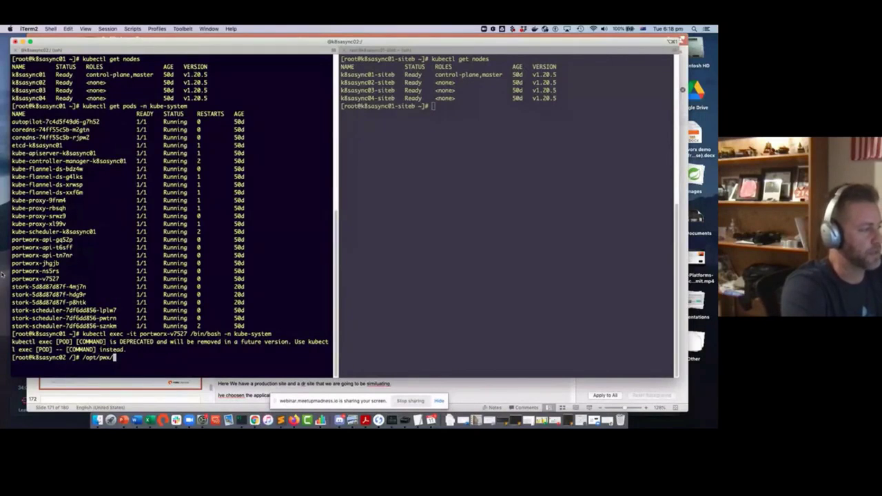
pyautogui.write('bin/')
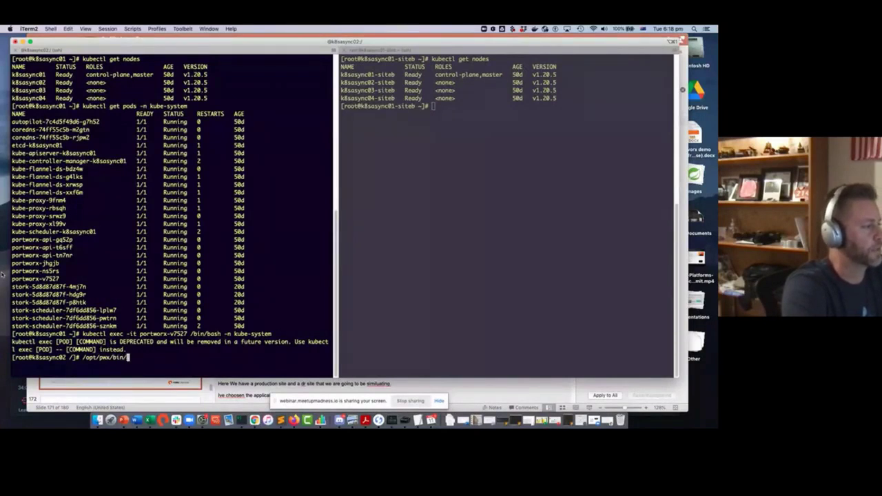
pyautogui.write('pxctl status')
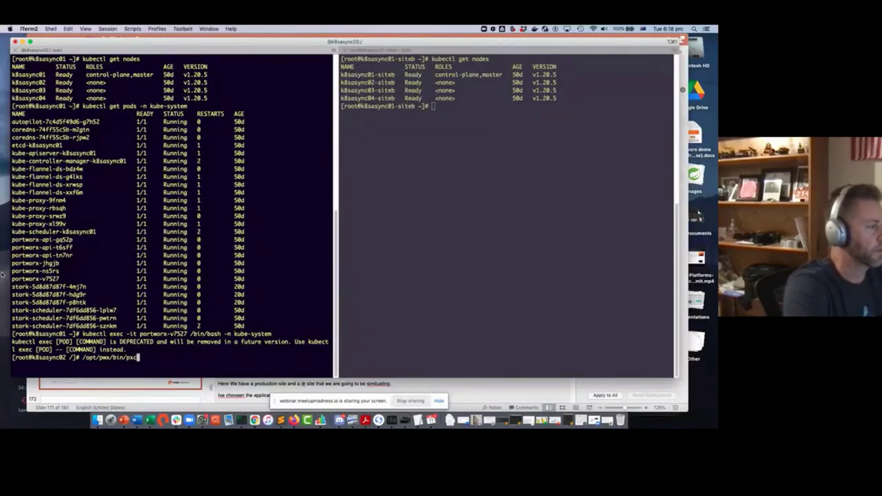
pyautogui.press('Return')
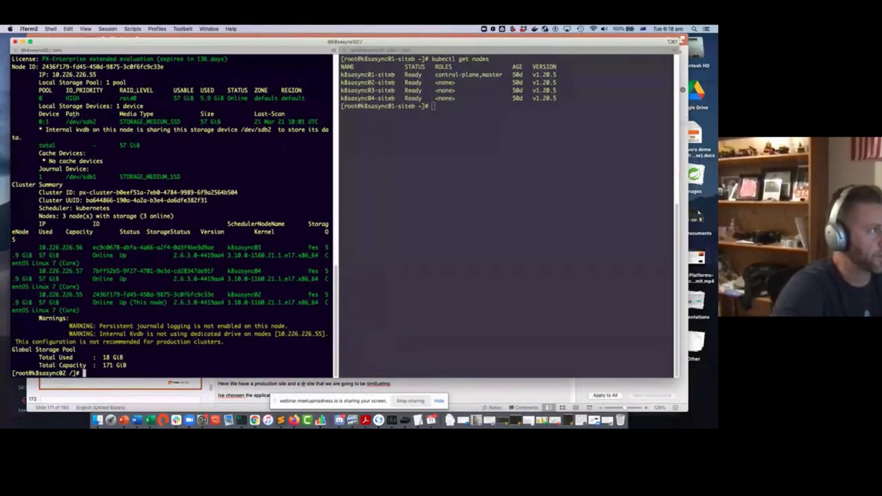
# Examine the local storage pool's I/O priority in the status output and the worker nodes listed for the siteb cluster.
pyautogui.moveTo(39, 97); pyautogui.dragTo(80, 99)
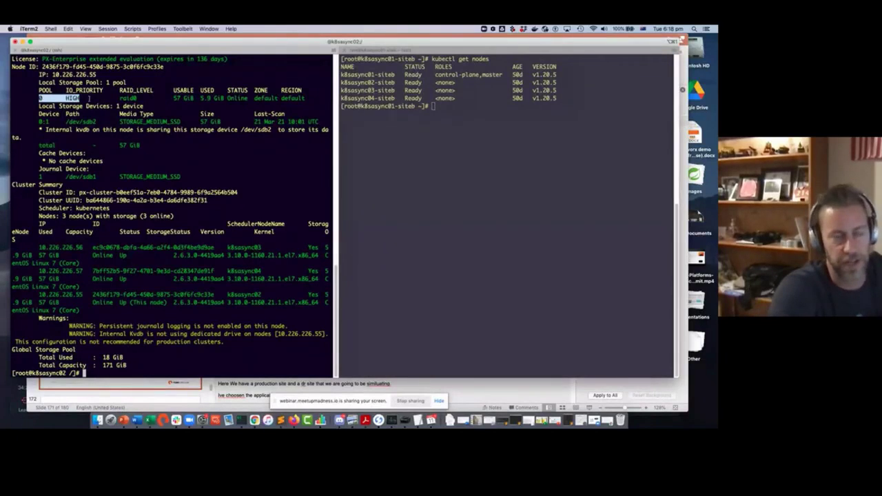
pyautogui.scroll(1, 141, 114)
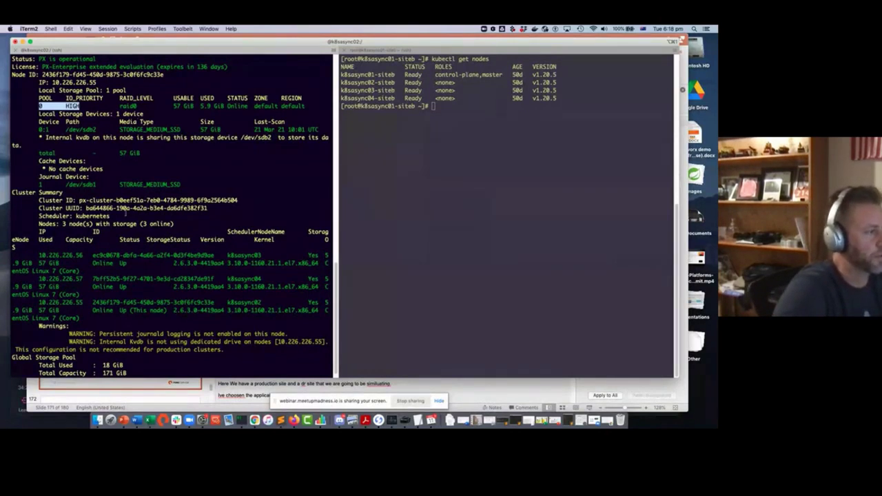
pyautogui.moveTo(337, 186); pyautogui.dragTo(370, 189)
pyautogui.moveTo(450, 191); pyautogui.dragTo(339, 161)
pyautogui.moveTo(345, 82); pyautogui.dragTo(662, 98)
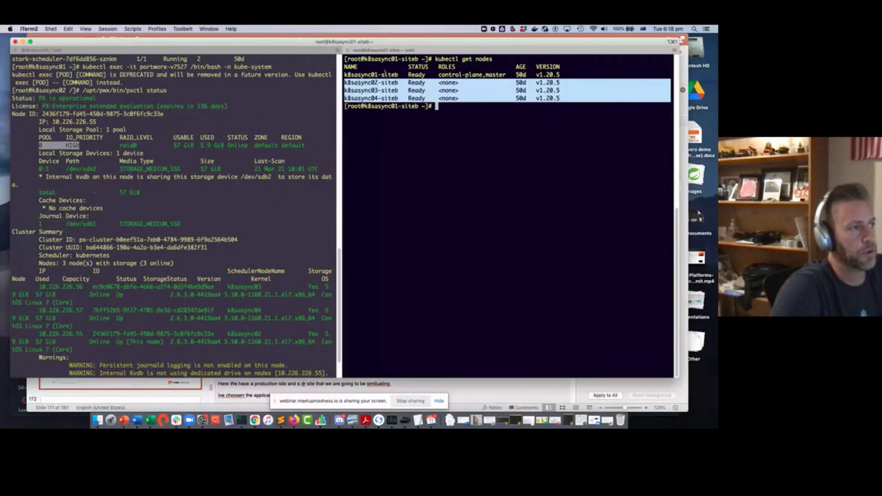
# Widen the k8sasync01 terminal pane to about three quarters of the window and highlight the storage nodes in the cluster summary.
pyautogui.moveTo(341, 194); pyautogui.dragTo(493, 194)
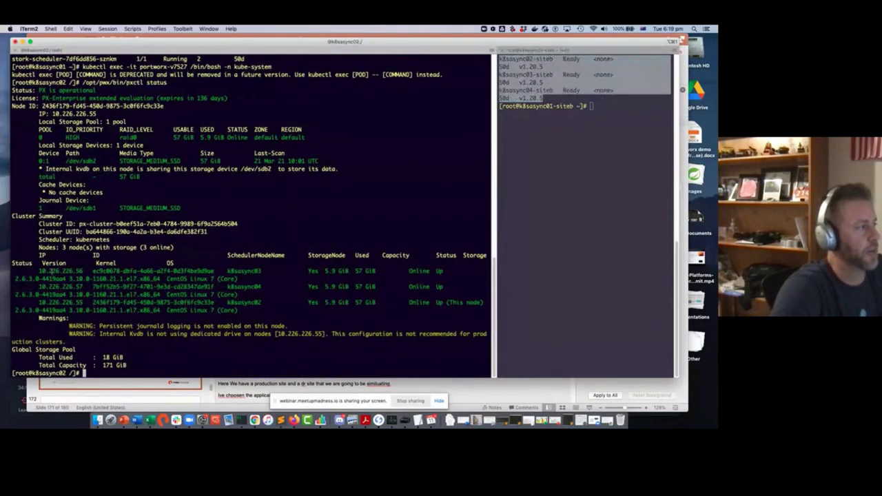
pyautogui.moveTo(43, 271); pyautogui.dragTo(267, 303)
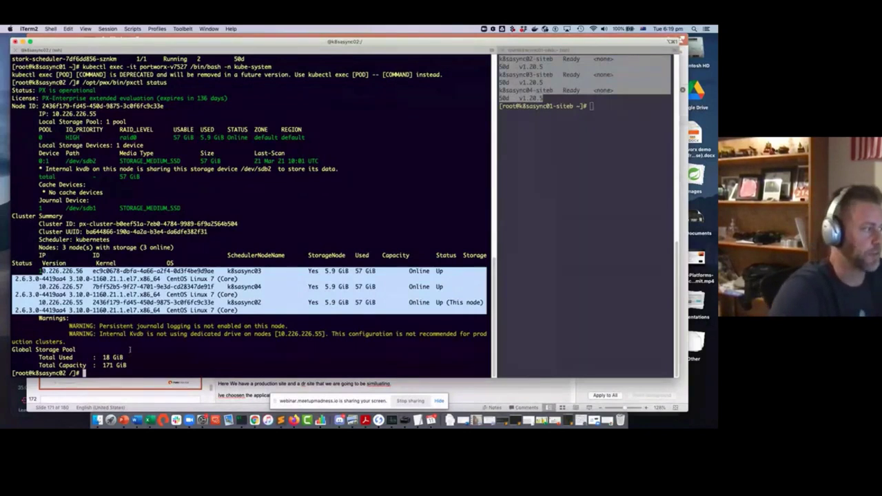
pyautogui.click(138, 349)
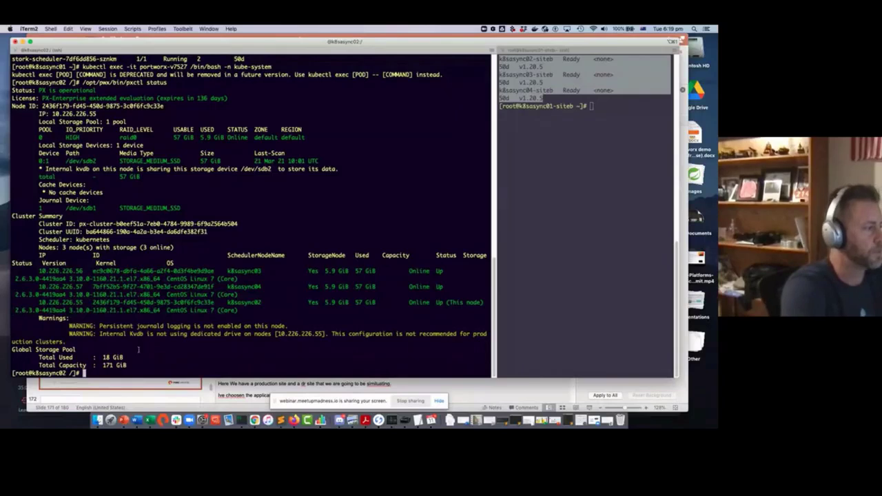
# Exit the pod shell and list the storage classes with kubectl get sc, highlighting the provisioner of px-repl3-sc.
pyautogui.write('exit')
pyautogui.press('Return')
pyautogui.write('kbuectl')
pyautogui.press('BackSpace')
pyautogui.press('BackSpace')
pyautogui.press('BackSpace')
pyautogui.press('BackSpace')
pyautogui.press('BackSpace')
pyautogui.press('BackSpace')
pyautogui.press('BackSpace')
pyautogui.write('kubectl ')
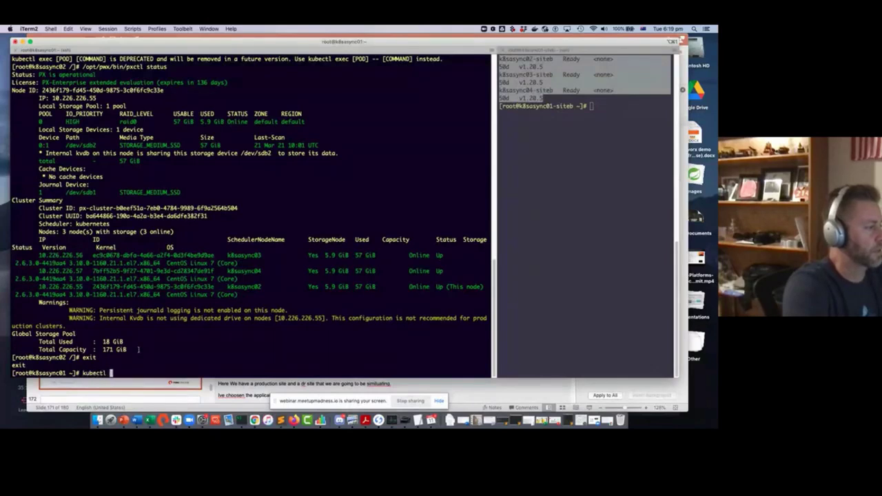
pyautogui.write('get sc')
pyautogui.press('Return')
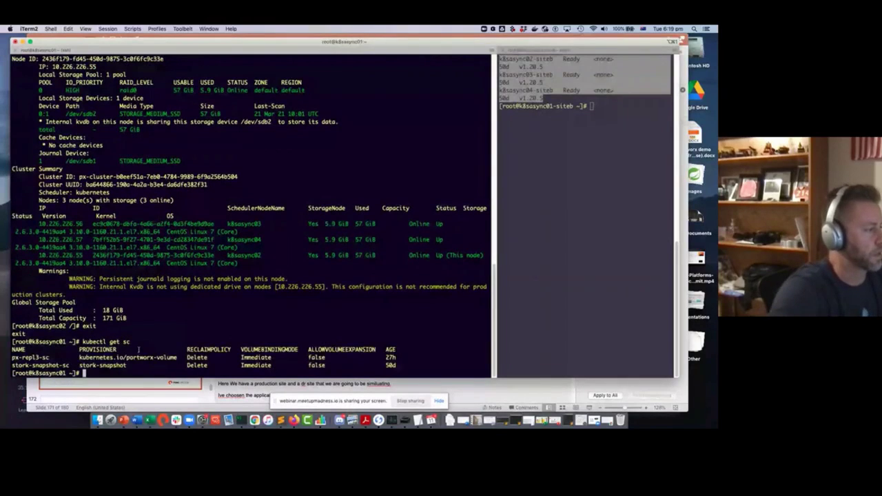
pyautogui.moveTo(179, 359); pyautogui.dragTo(59, 357)
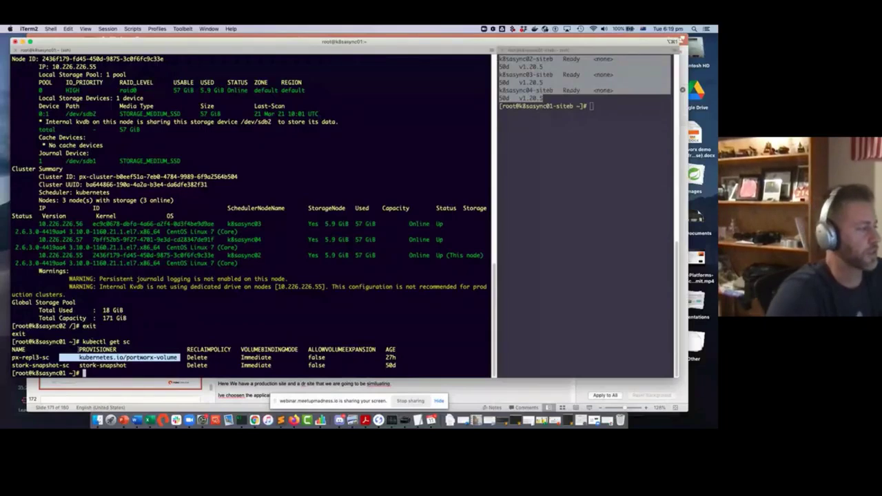
# Recall and rerun the earlier kubectl get pods -n kube-system command on k8sasync01.
pyautogui.press('Up')
pyautogui.press('Up')
pyautogui.press('Up')
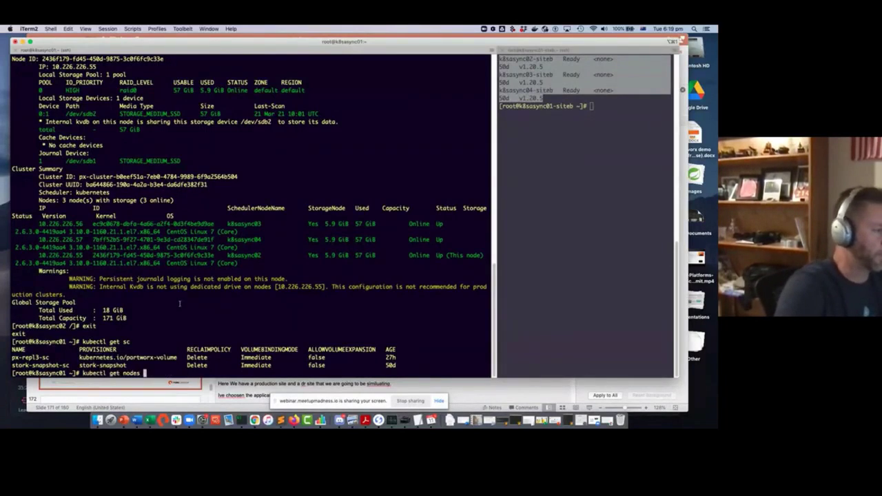
pyautogui.press('Down')
pyautogui.press('Return')
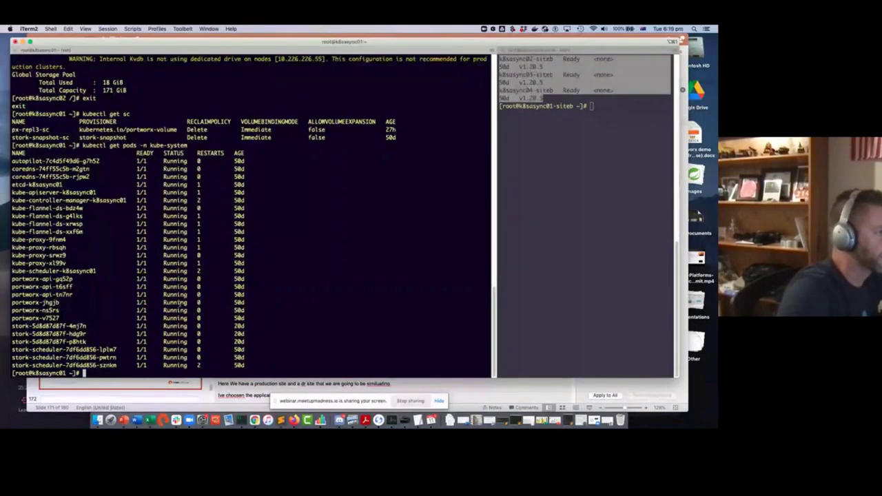
# Examine the portworx-api, portworx, stork and stork-scheduler pods in the kube-system listing, highlighting each group.
pyautogui.moveTo(246, 278); pyautogui.dragTo(16, 121)
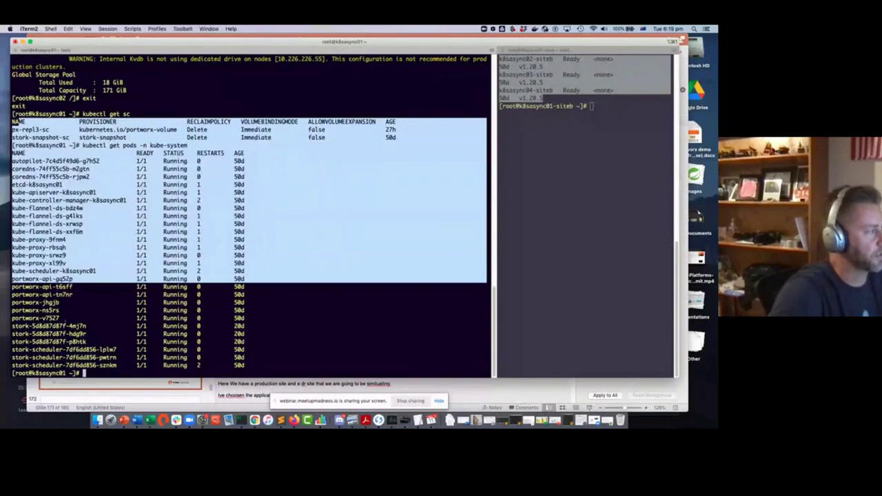
pyautogui.click(68, 299)
pyautogui.moveTo(11, 278); pyautogui.dragTo(98, 295)
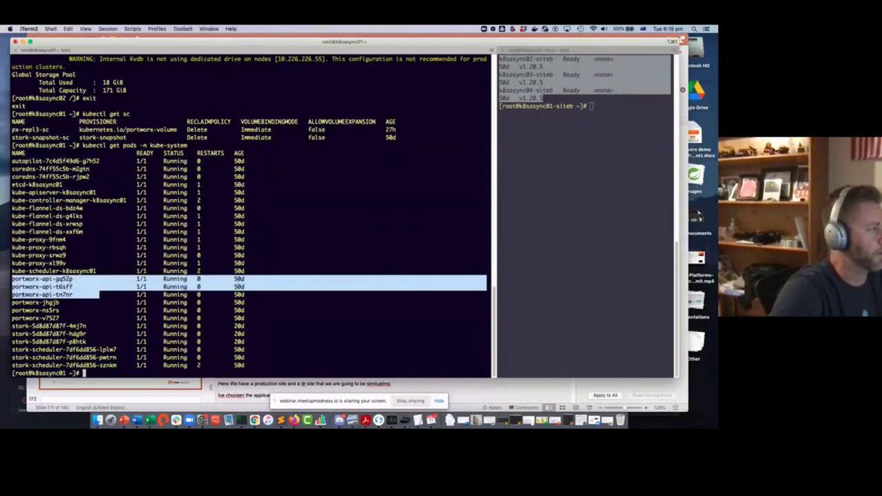
pyautogui.moveTo(13, 302); pyautogui.dragTo(78, 317)
pyautogui.moveTo(62, 349); pyautogui.dragTo(91, 366)
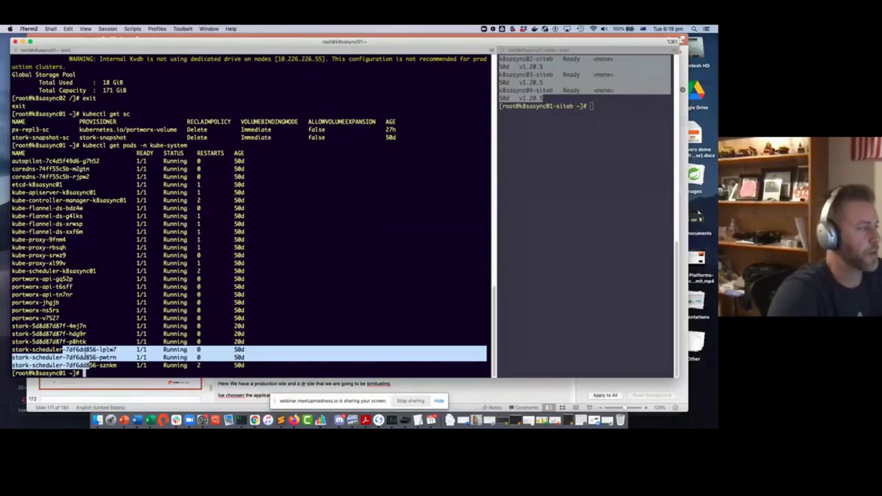
pyautogui.moveTo(59, 318); pyautogui.dragTo(2, 298)
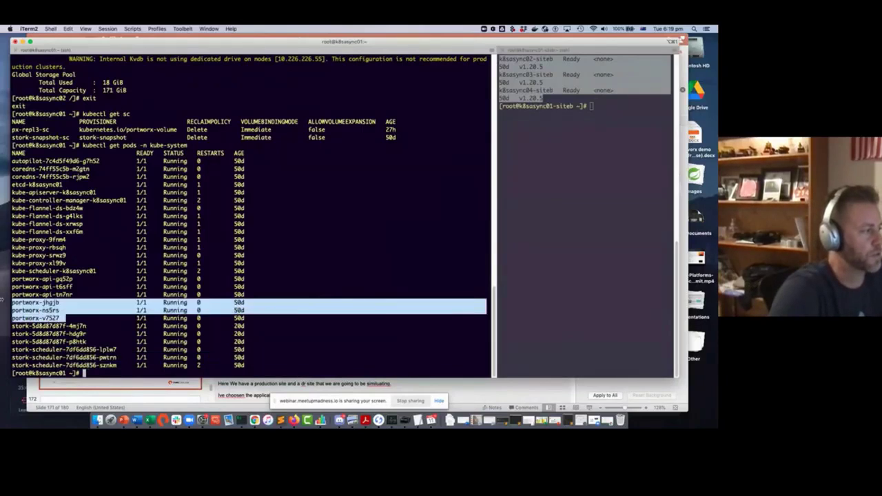
pyautogui.click(67, 312)
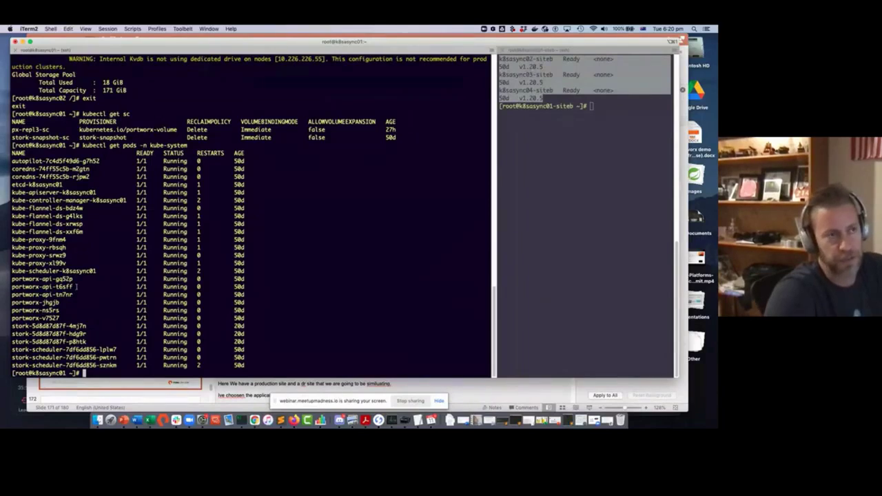
pyautogui.moveTo(73, 295); pyautogui.dragTo(5, 281)
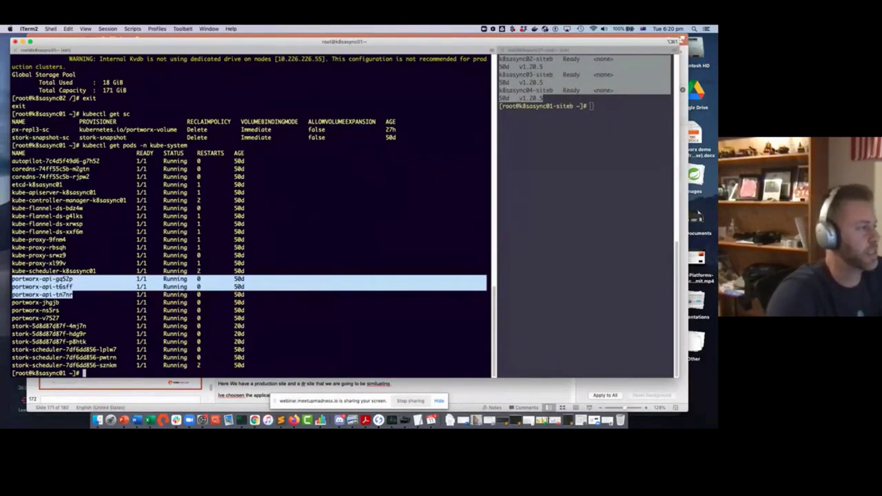
pyautogui.moveTo(100, 341); pyautogui.dragTo(14, 324)
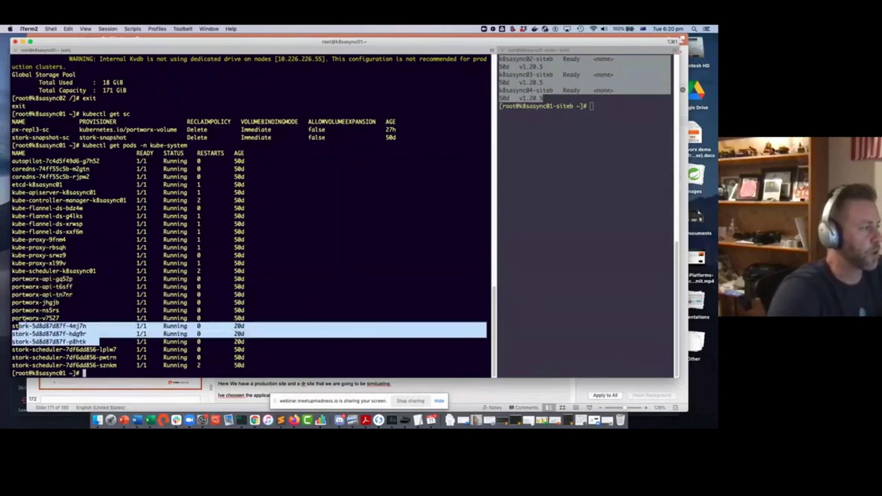
pyautogui.moveTo(130, 366); pyautogui.dragTo(5, 340)
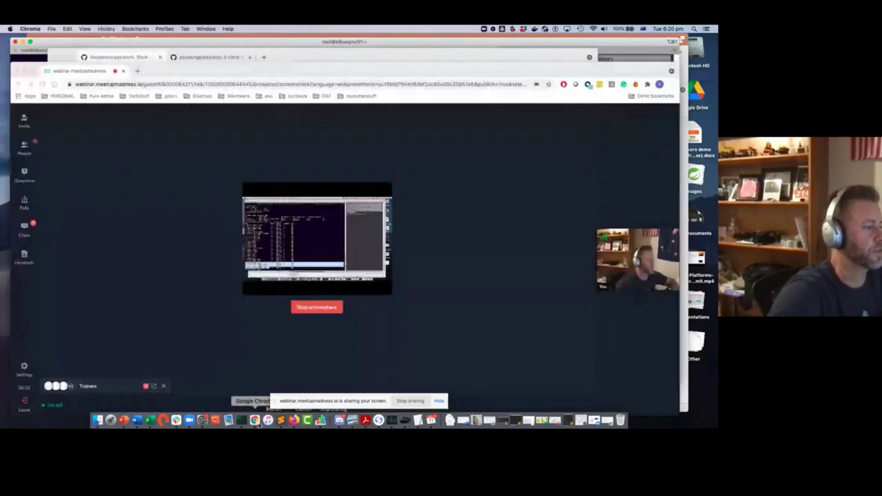
# Switch to Chrome and read the Stork README on GitHub from the introduction through the Hyper-Convergence feature.
pyautogui.click(255, 419)
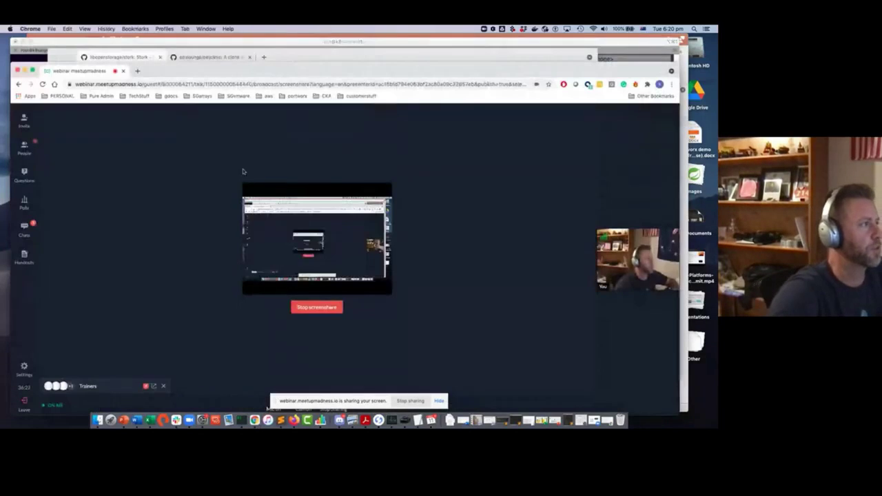
pyautogui.click(138, 61)
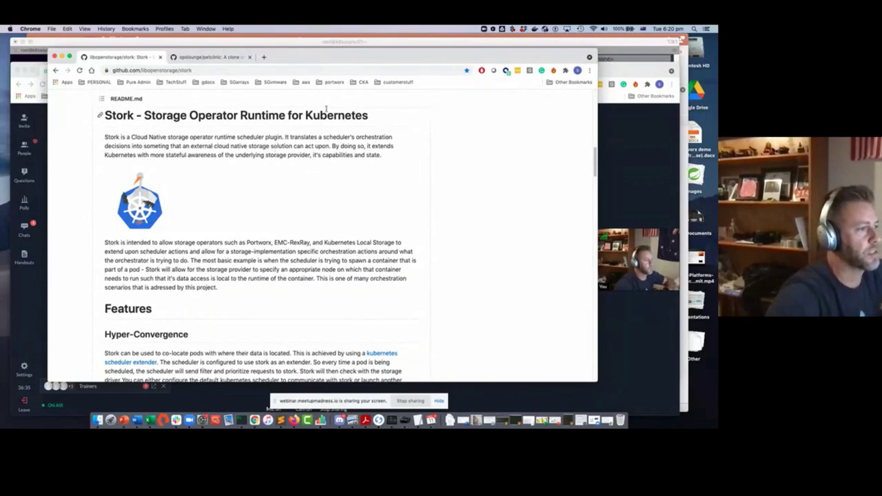
pyautogui.scroll(-2, 283, 234)
pyautogui.scroll(-2, 290, 257)
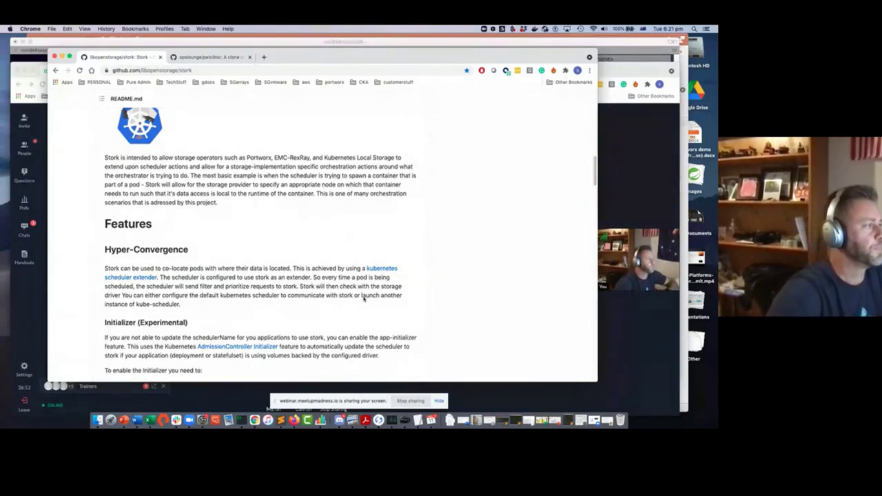
# Switch back to iTerm2 and narrow the k8sasync01 pane to about half of the window.
pyautogui.click(241, 421)
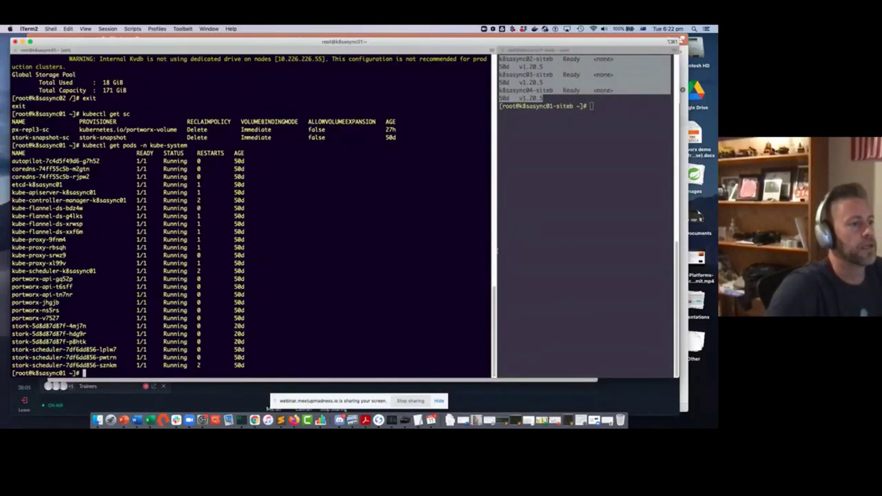
pyautogui.moveTo(496, 251); pyautogui.dragTo(350, 268)
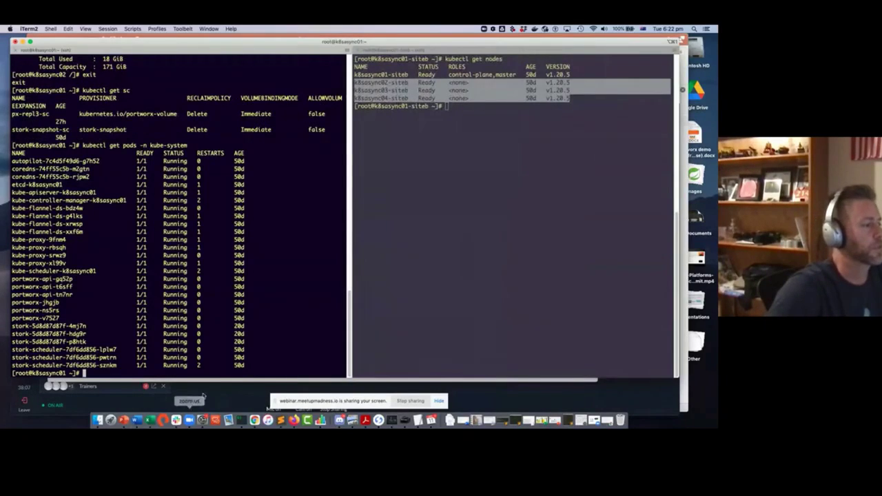
# Switch to Chrome and copy the HTTPS clone URL of the opslounge/petclinic GitHub repository.
pyautogui.click(255, 420)
pyautogui.click(222, 58)
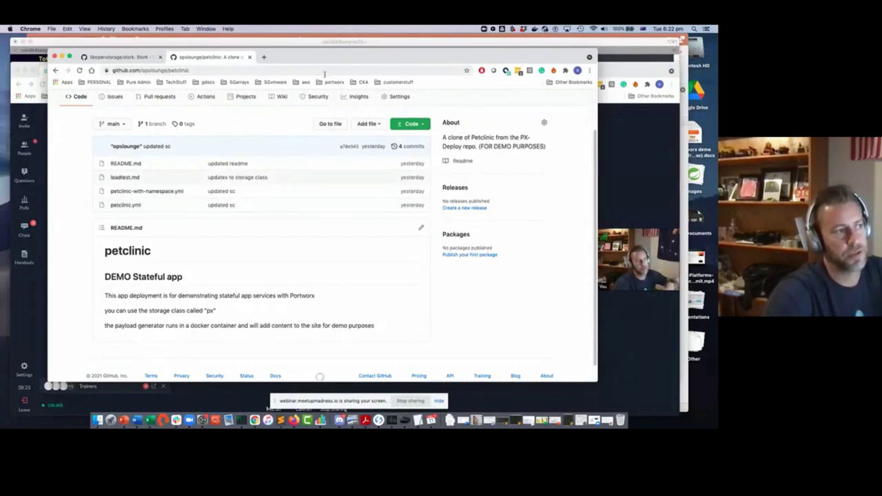
pyautogui.click(412, 124)
pyautogui.click(415, 167)
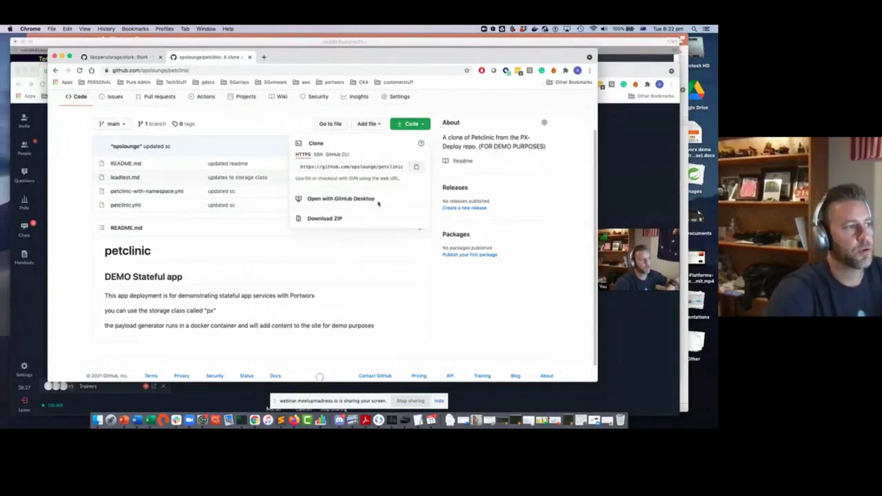
pyautogui.click(242, 419)
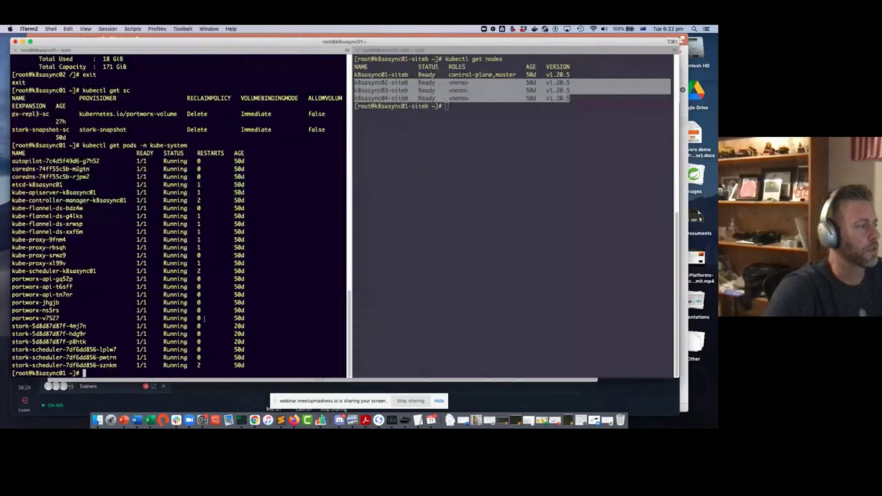
pyautogui.write('git pull')
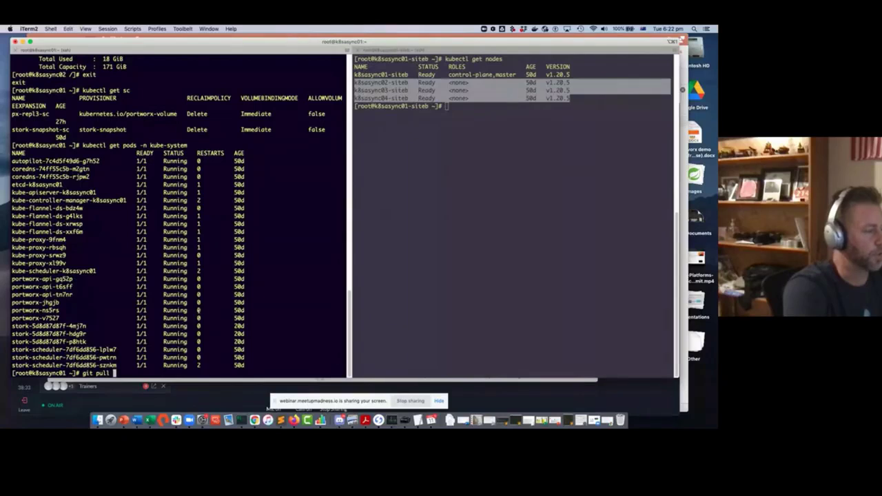
pyautogui.write('https://github.com/opslounge/petclinic.git')
pyautogui.press('Return')
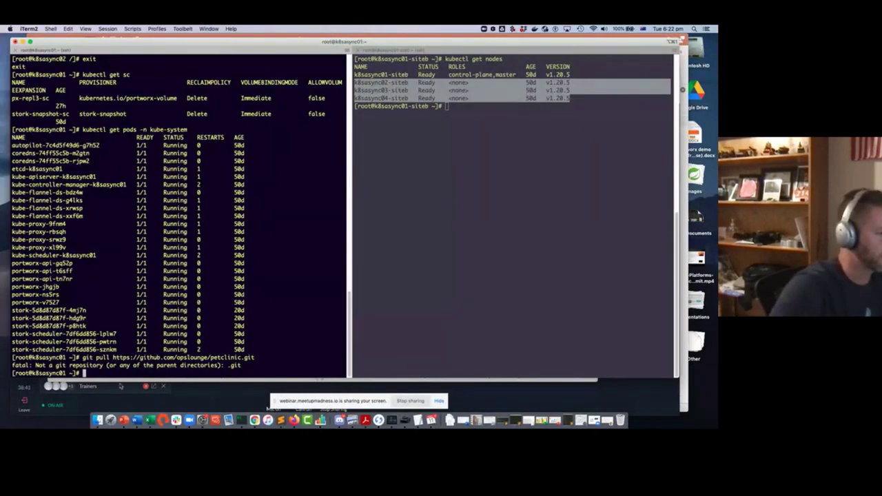
pyautogui.write('git pull')
pyautogui.press('BackSpace')
pyautogui.press('BackSpace')
pyautogui.press('BackSpace')
pyautogui.press('BackSpace')
pyautogui.press('BackSpace')
pyautogui.press('BackSpace')
pyautogui.press('BackSpace')
pyautogui.press('BackSpace')
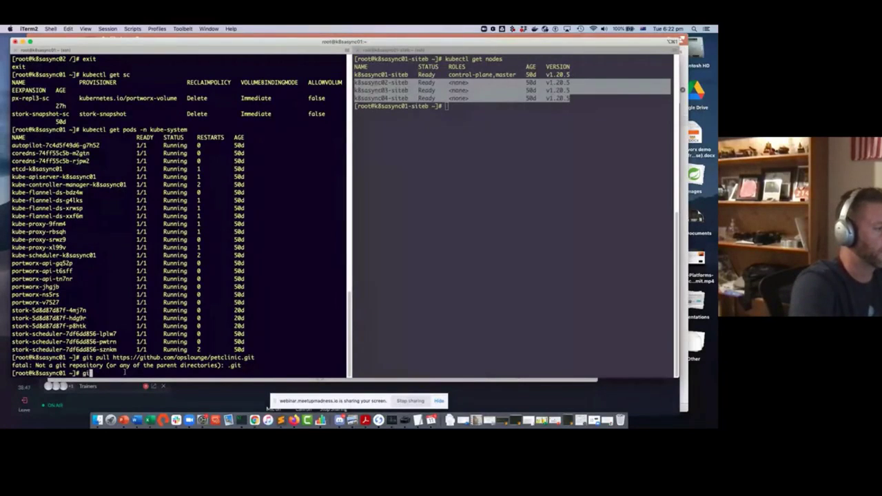
# Search the shell history on k8sasync01 for earlier git commands with history | grep git.
pyautogui.write('history ')
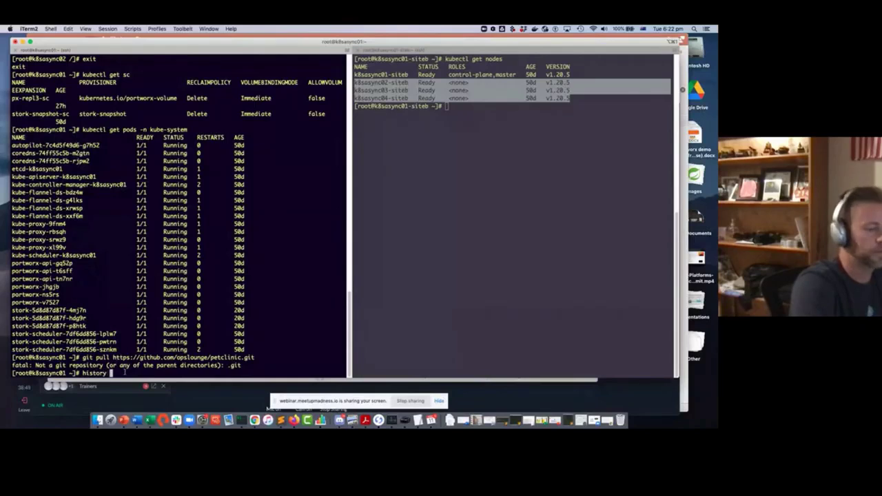
pyautogui.write('| grep git')
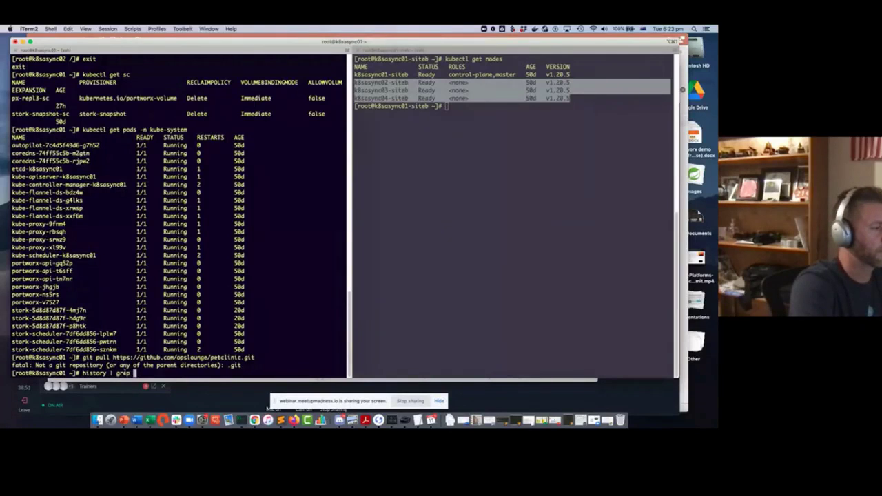
pyautogui.press('Return')
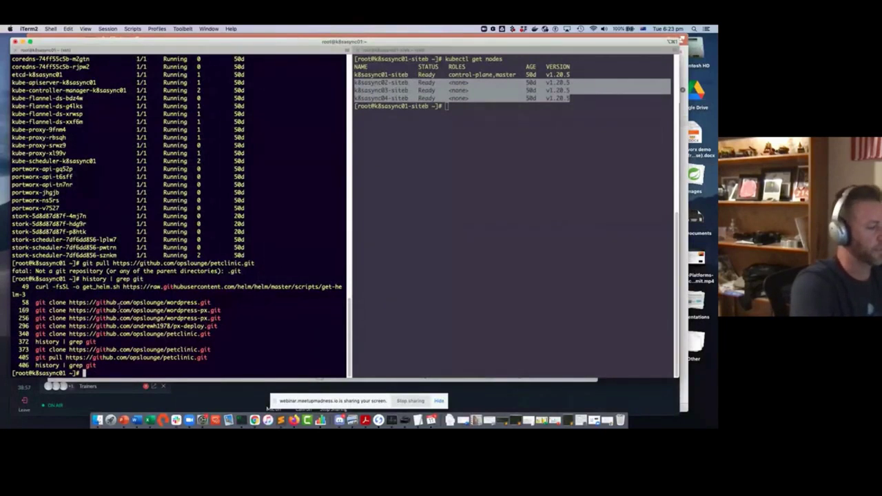
pyautogui.press('Up')
pyautogui.press('Up')
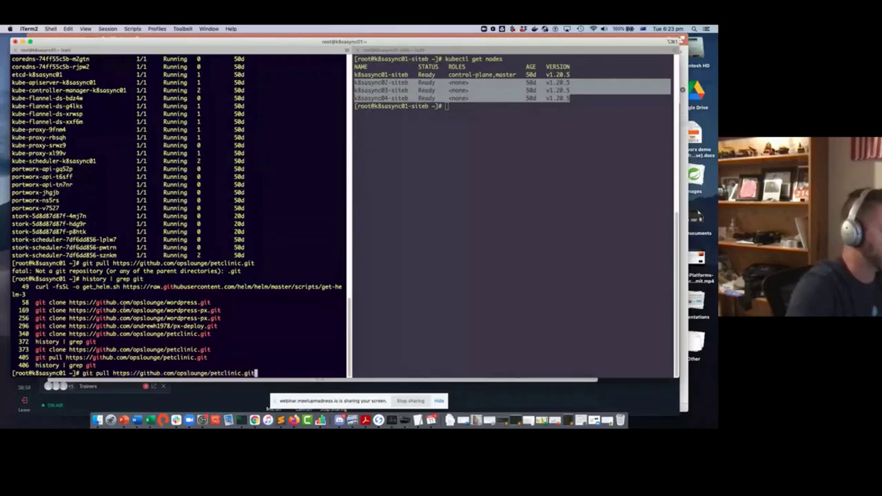
pyautogui.hotkey('ctrl', 'a')
pyautogui.press('Right')
pyautogui.press('Right')
pyautogui.press('Right')
pyautogui.press('Right')
pyautogui.press('Right')
pyautogui.press('Right')
pyautogui.press('Right')
pyautogui.press('Right')
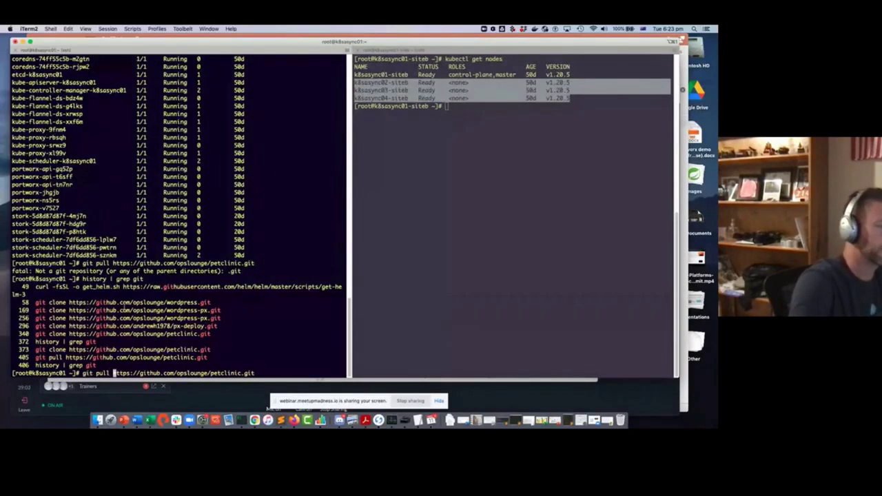
pyautogui.press('BackSpace')
pyautogui.press('BackSpace')
pyautogui.press('BackSpace')
pyautogui.press('BackSpace')
pyautogui.press('BackSpace')
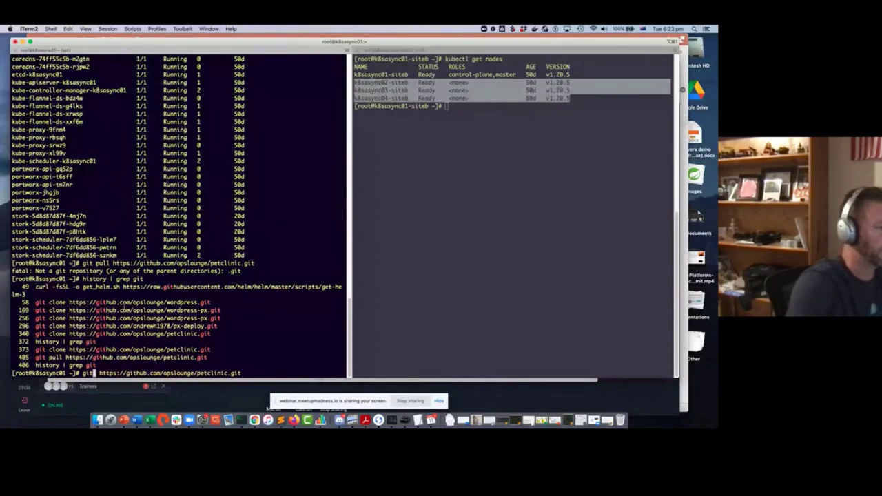
pyautogui.write('clone')
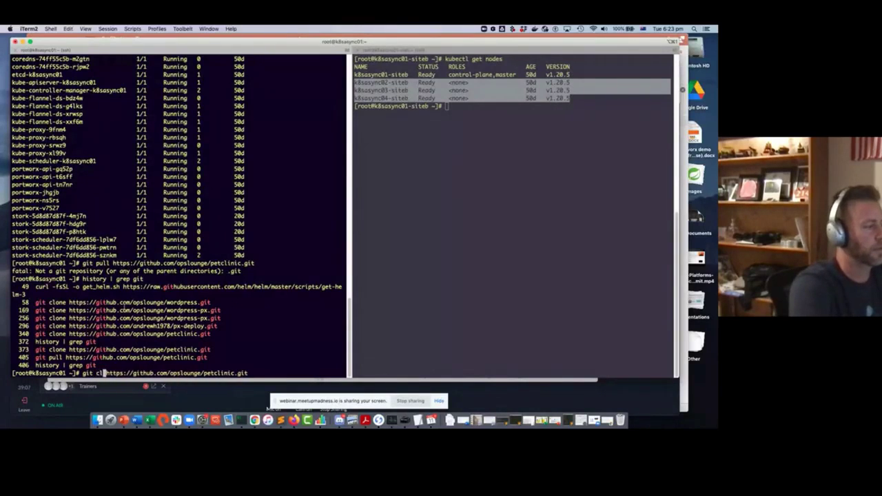
pyautogui.press('Return')
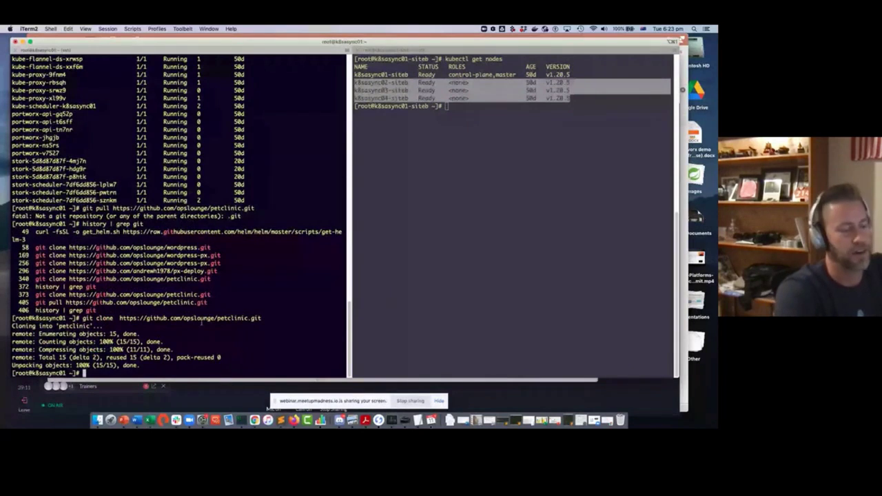
# List the storage classes again with kubectl get sc and highlight the px-repl3-sc name.
pyautogui.write('k')
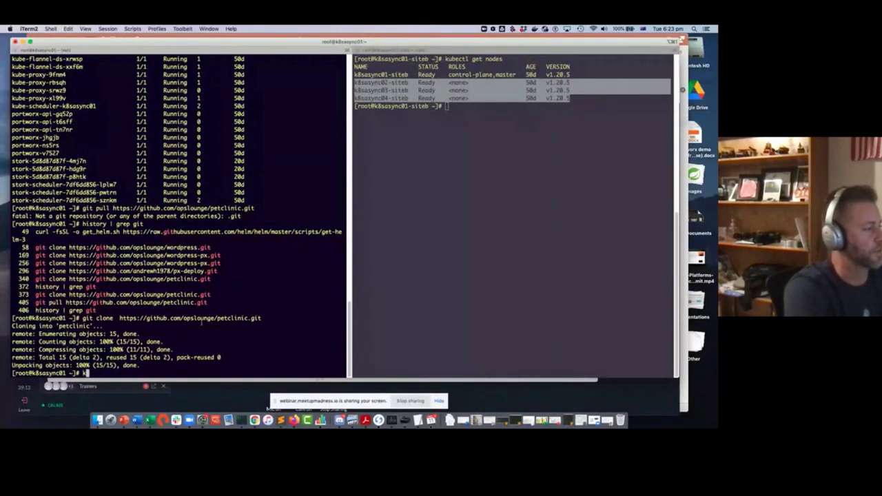
pyautogui.write('ubectl get sc')
pyautogui.press('Return')
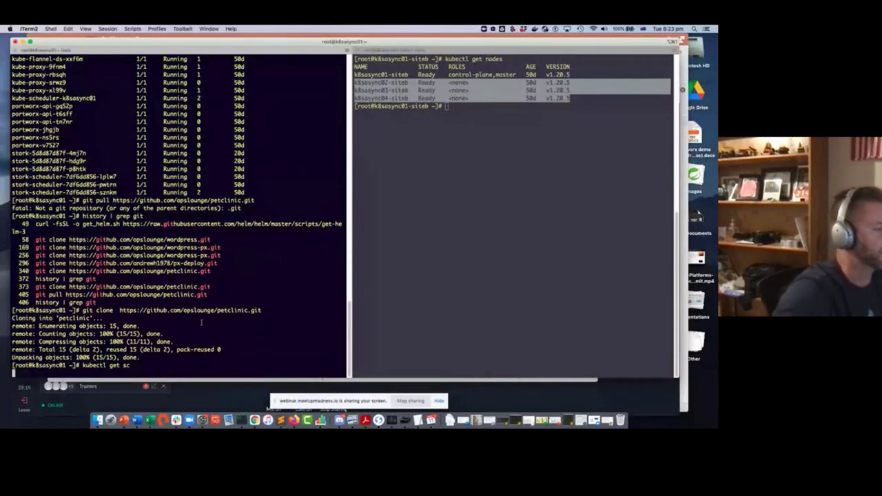
pyautogui.moveTo(53, 342); pyautogui.dragTo(9, 340)
# List the home directory, change into the cloned petclinic directory and list its files.
pyautogui.write('ls')
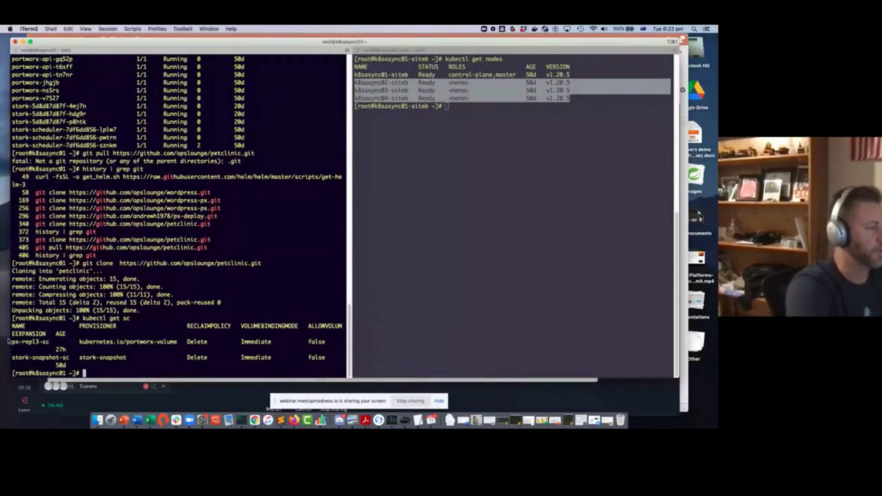
pyautogui.press('Return')
pyautogui.write('cd pe')
pyautogui.press('Tab')
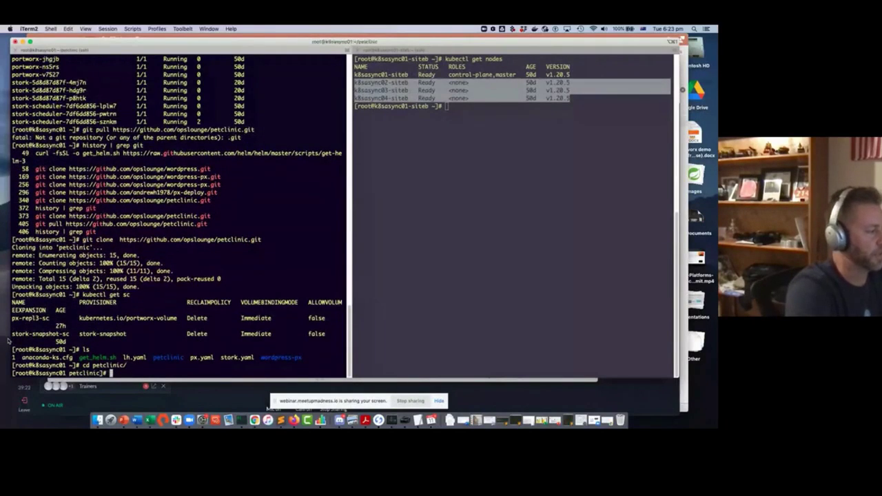
pyautogui.write('ls')
pyautogui.press('Return')
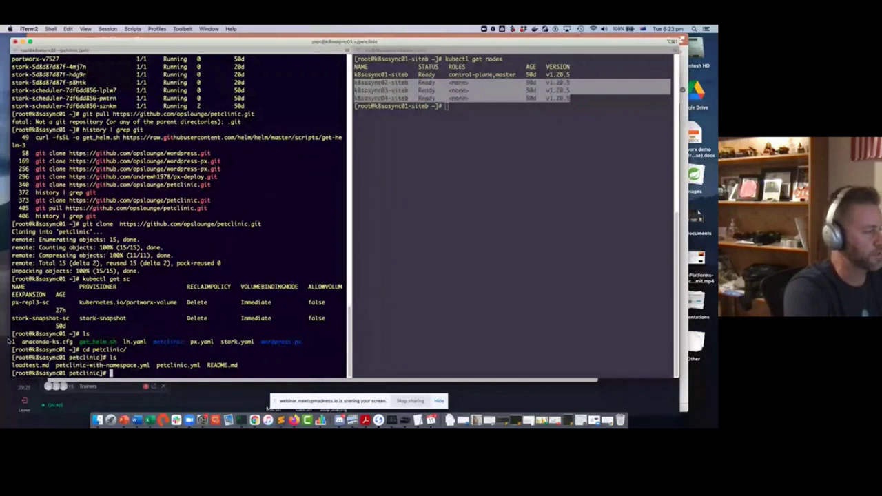
# Print the petclinic-with-namespace.yml manifest in the terminal with cat.
pyautogui.write('cat petclinic')
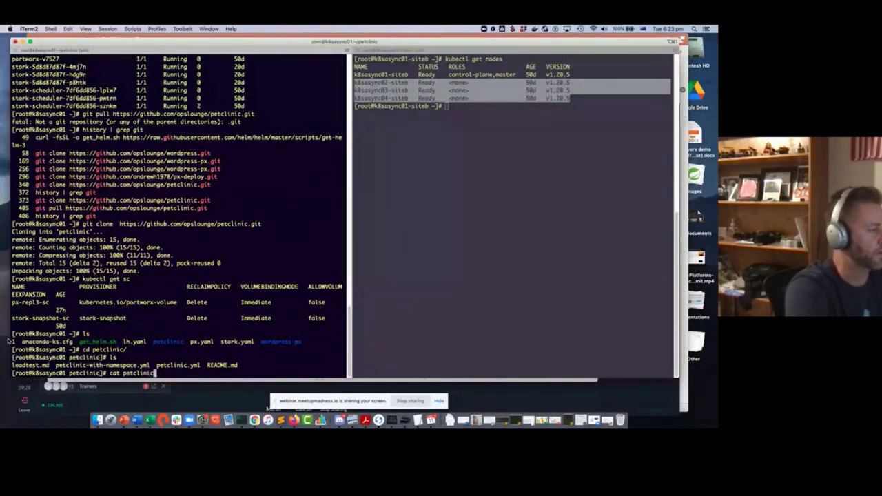
pyautogui.write('-')
pyautogui.press('Tab')
pyautogui.press('Return')
pyautogui.scroll(10, 175, 152)
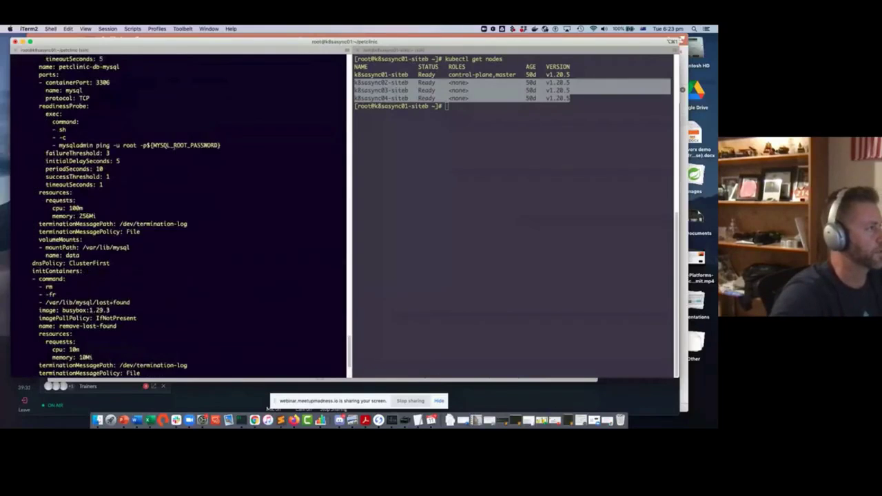
# Examine the manifest's deployments, services and storage class, highlighting the claim's storage-class annotation and its ReadWriteOnce 8Gi storage request.
pyautogui.scroll(13, 175, 153)
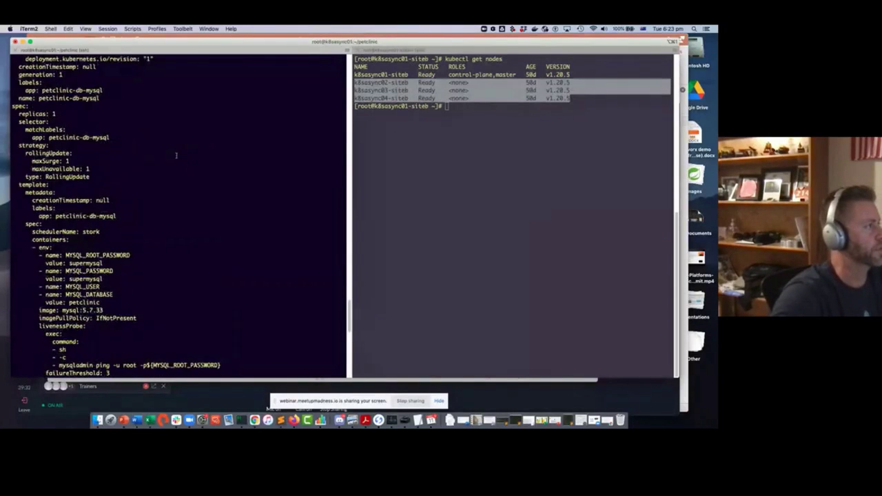
pyautogui.scroll(13, 176, 157)
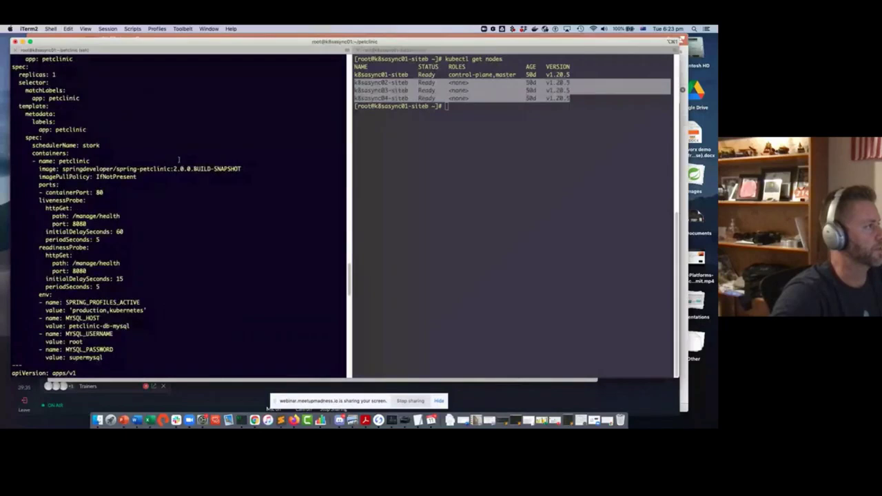
pyautogui.scroll(15, 178, 159)
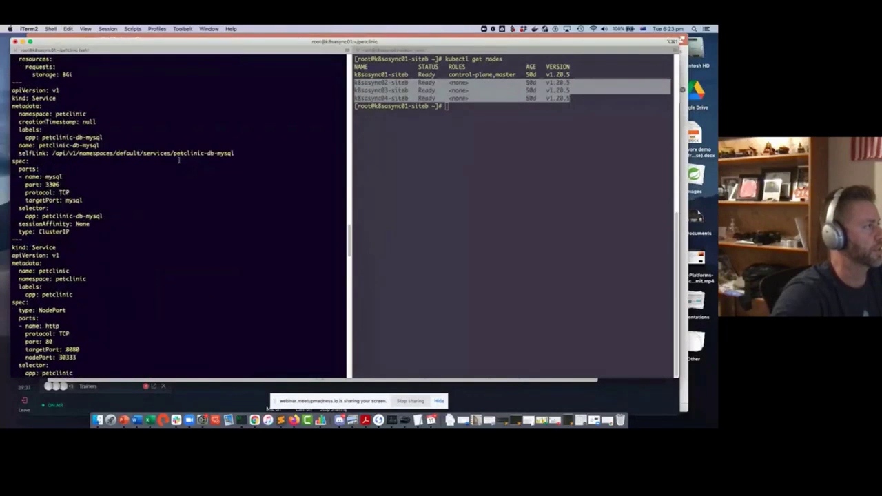
pyautogui.moveTo(164, 169); pyautogui.dragTo(342, 169)
pyautogui.moveTo(341, 224); pyautogui.dragTo(13, 200)
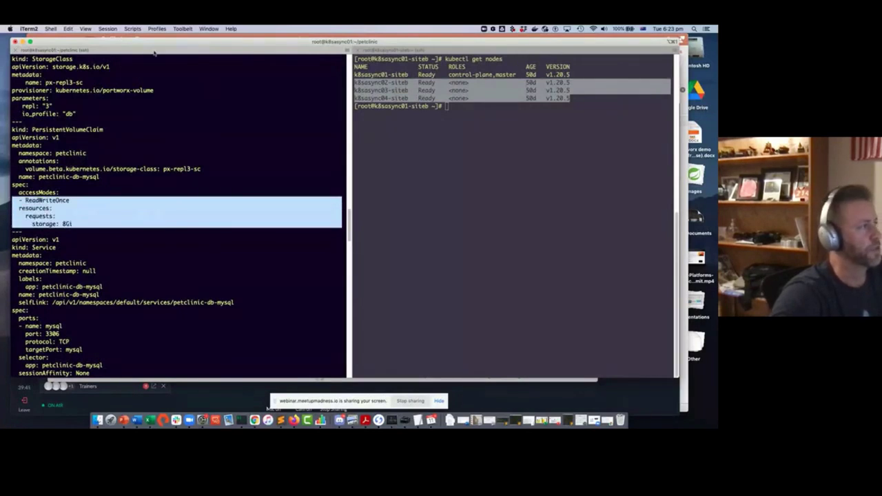
pyautogui.scroll(-10, 130, 176)
pyautogui.scroll(-8, 129, 177)
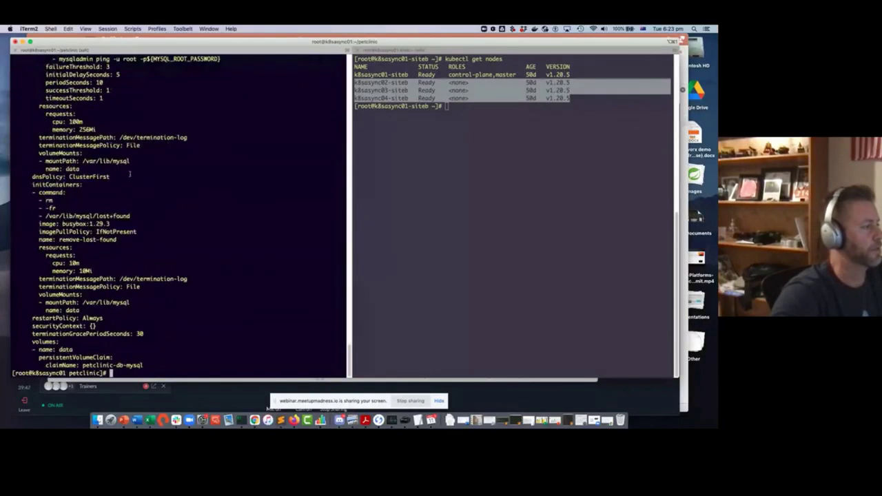
# Deploy the Petclinic application on k8sasync01 with kubectl create -f petclinic-with-namespace.yml.
pyautogui.write('kubectl get ')
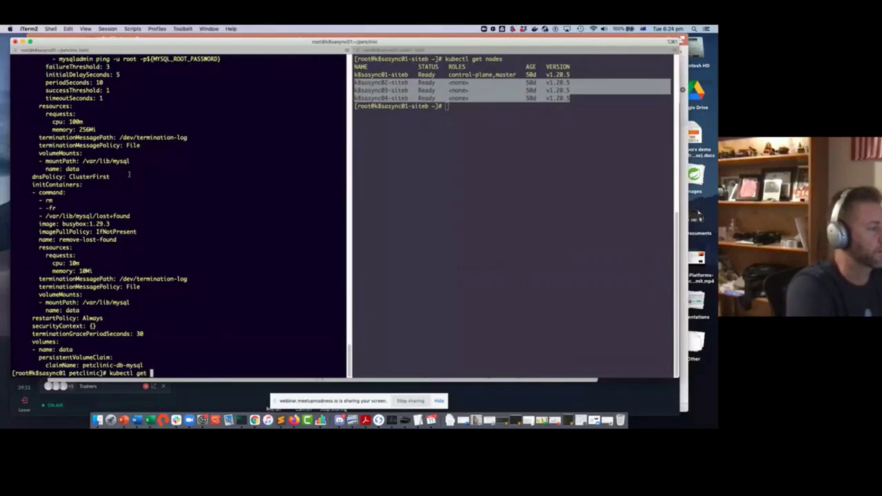
pyautogui.press('BackSpace')
pyautogui.press('BackSpace')
pyautogui.press('BackSpace')
pyautogui.press('BackSpace')
pyautogui.write('create -')
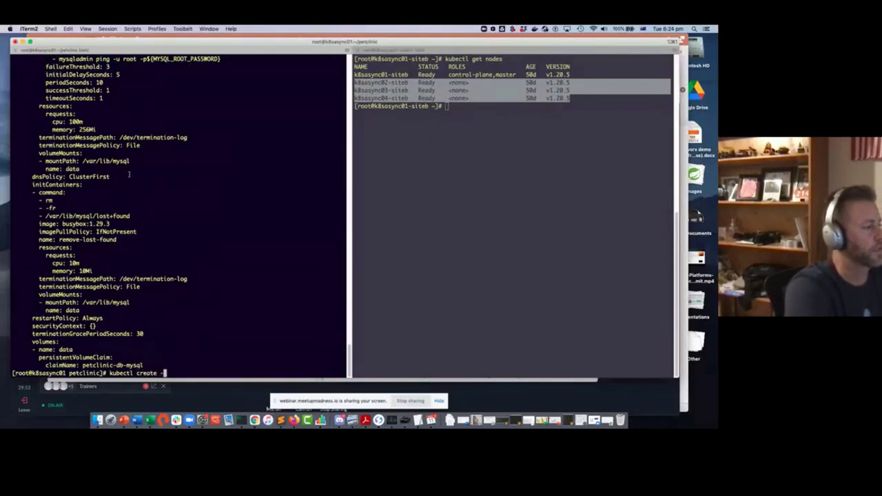
pyautogui.write('f petclinic-with-namespace.yml')
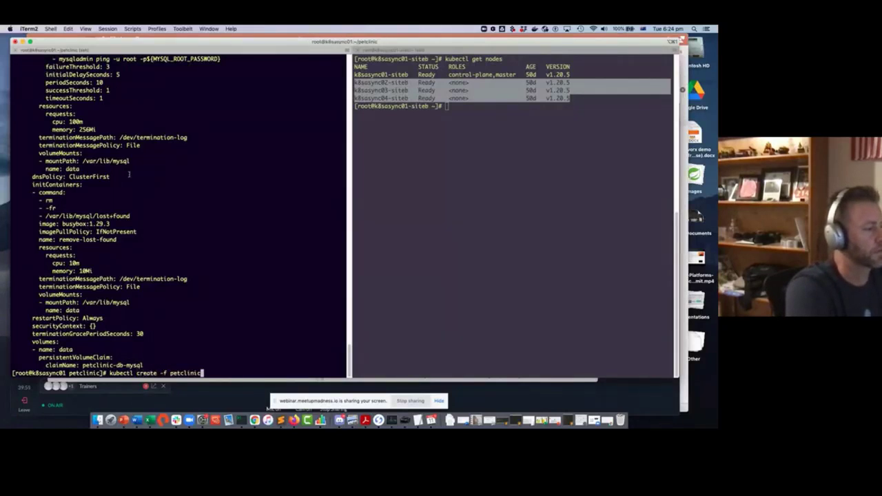
pyautogui.press('Return')
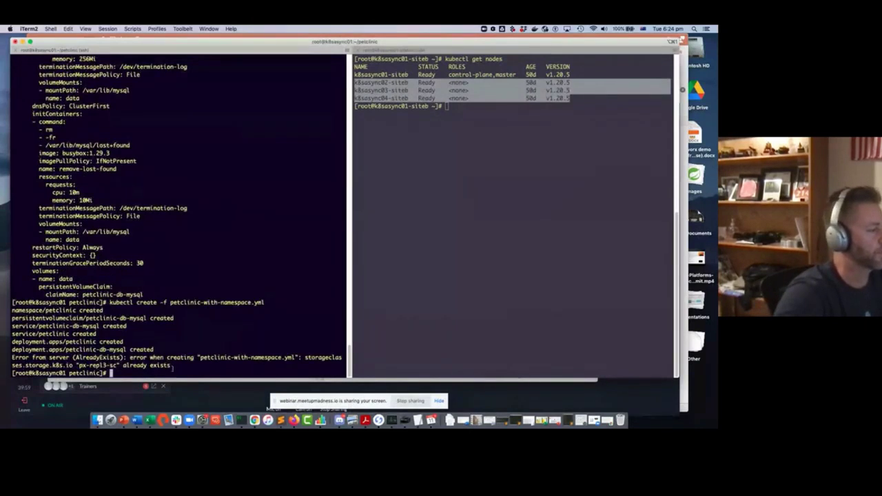
# Monitor the new application's pods with watch kubectl get pods -n petclinic, and stop the watch once they are running.
pyautogui.moveTo(172, 367); pyautogui.dragTo(12, 326)
pyautogui.click(148, 359)
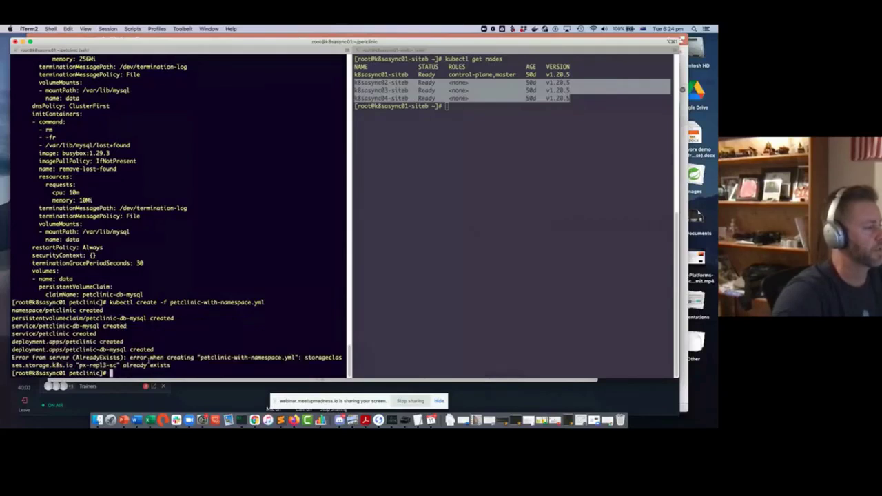
pyautogui.write('watch')
pyautogui.press('BackSpace')
pyautogui.press('BackSpace')
pyautogui.press('BackSpace')
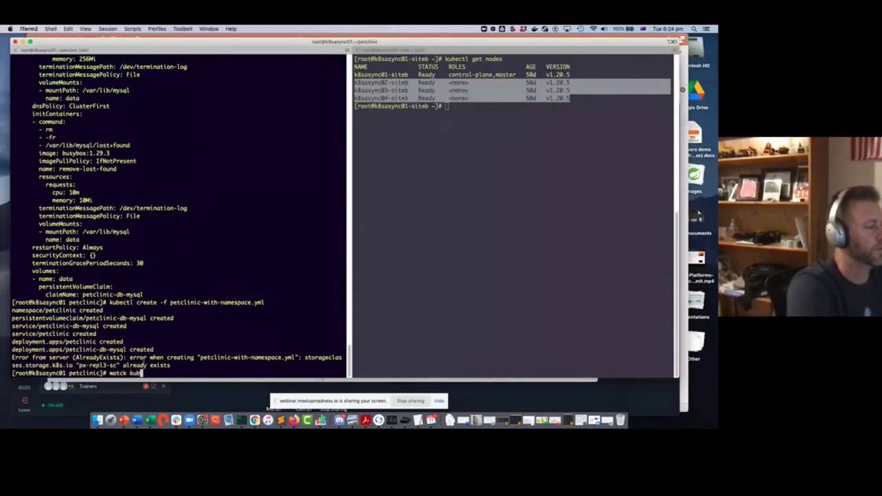
pyautogui.write('h kubectl ')
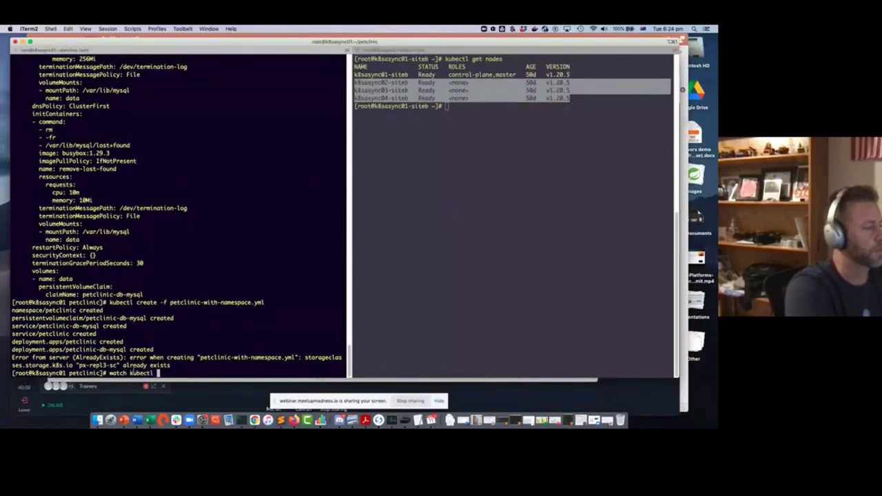
pyautogui.write('get ')
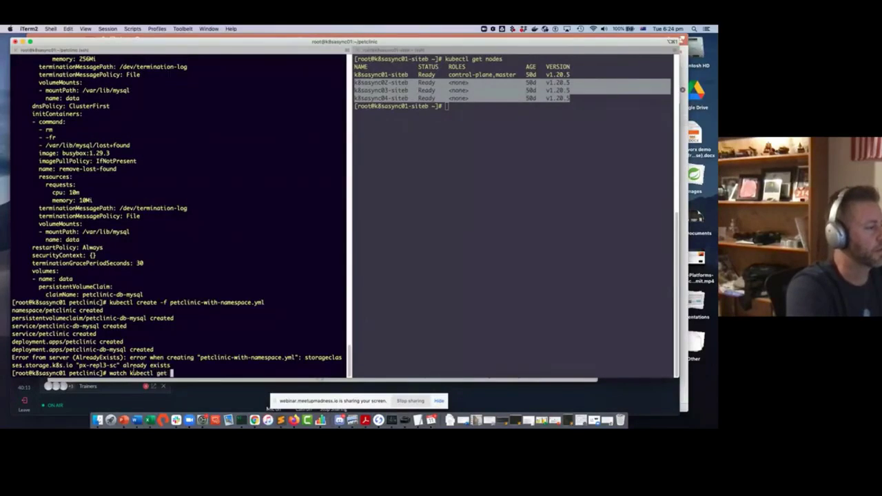
pyautogui.write('pods -n ')
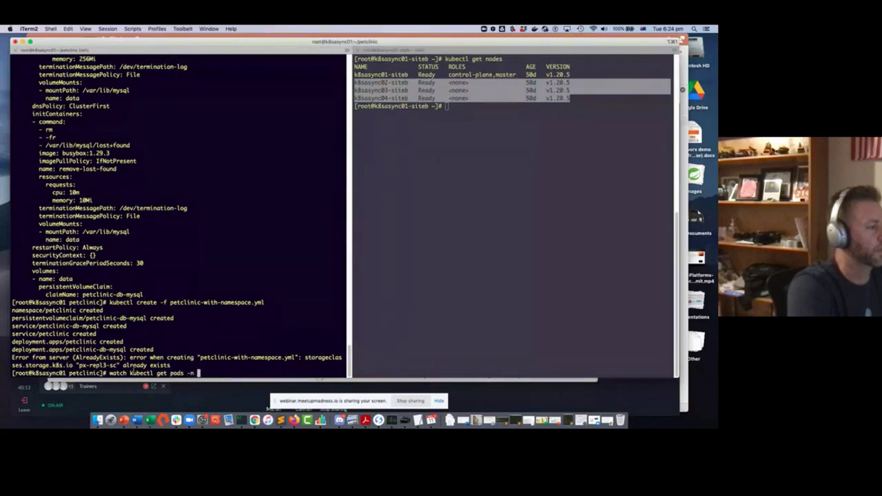
pyautogui.write('petclinic')
pyautogui.press('BackSpace')
pyautogui.press('BackSpace')
pyautogui.press('BackSpace')
pyautogui.write('nic')
pyautogui.press('Return')
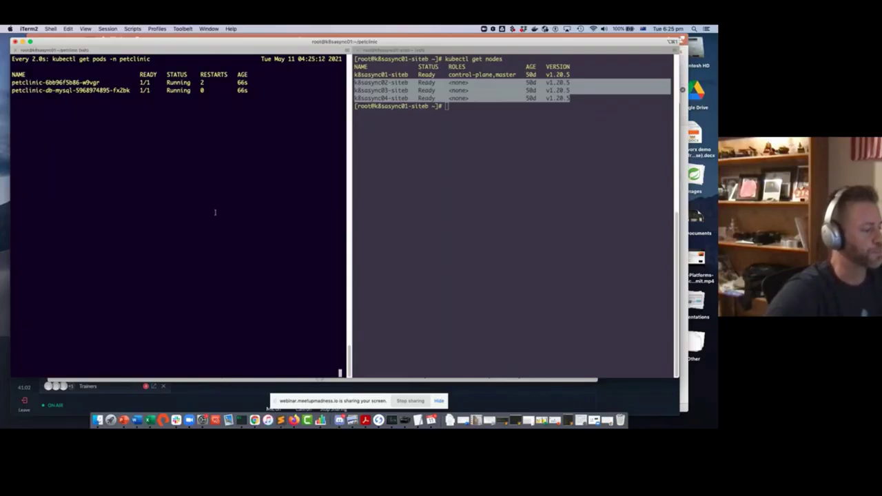
pyautogui.hotkey('ctrl', 'c')
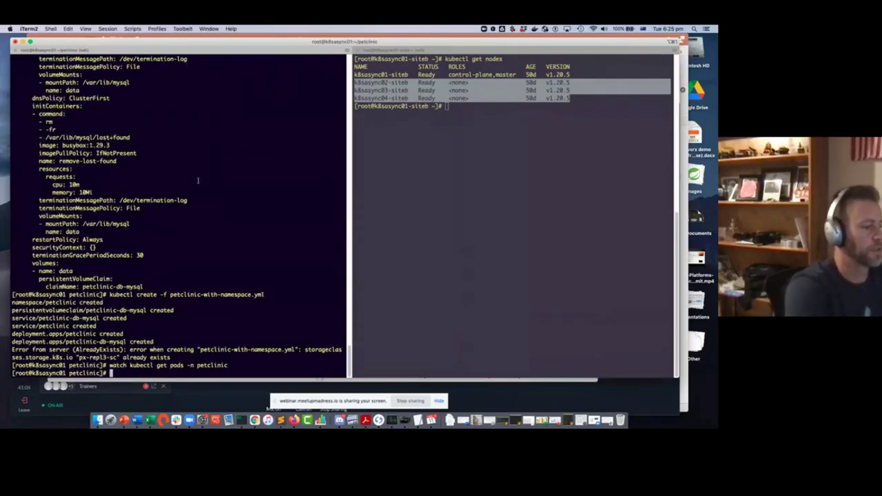
# List the services with kubectl get svc, repeat it for the petclinic namespace, and highlight the petclinic service's node port.
pyautogui.write('kubectl get svc')
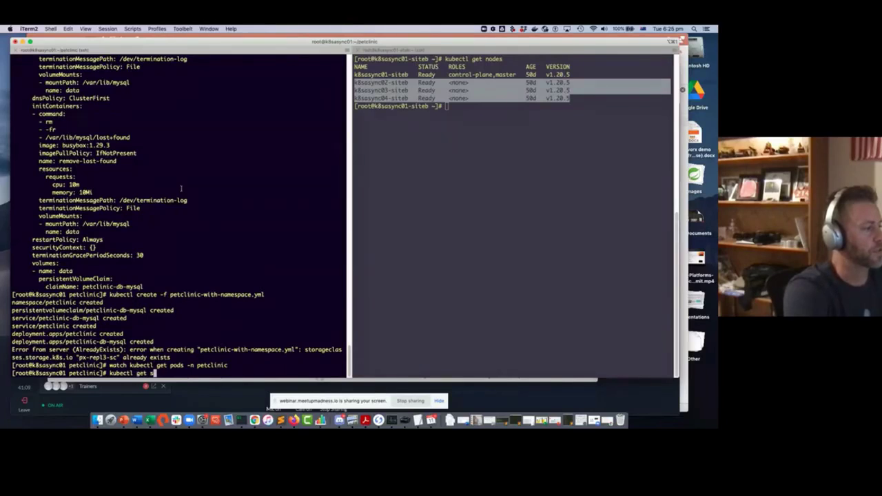
pyautogui.press('Return')
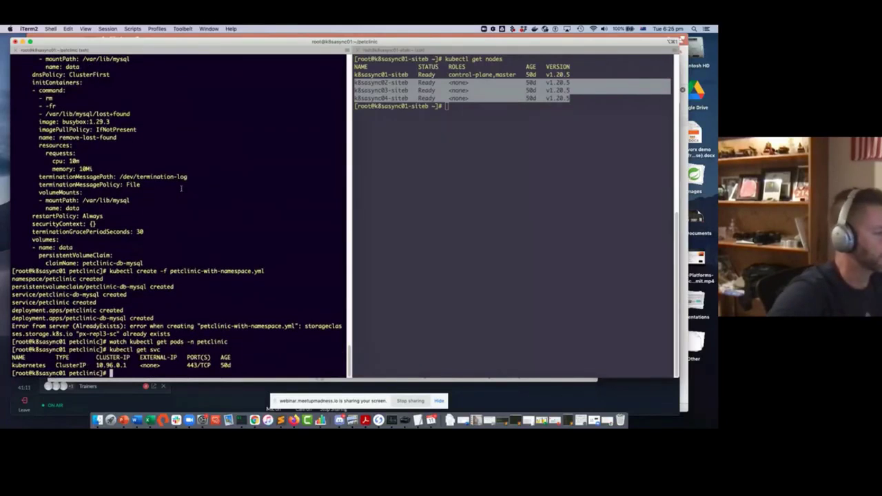
pyautogui.press('Up')
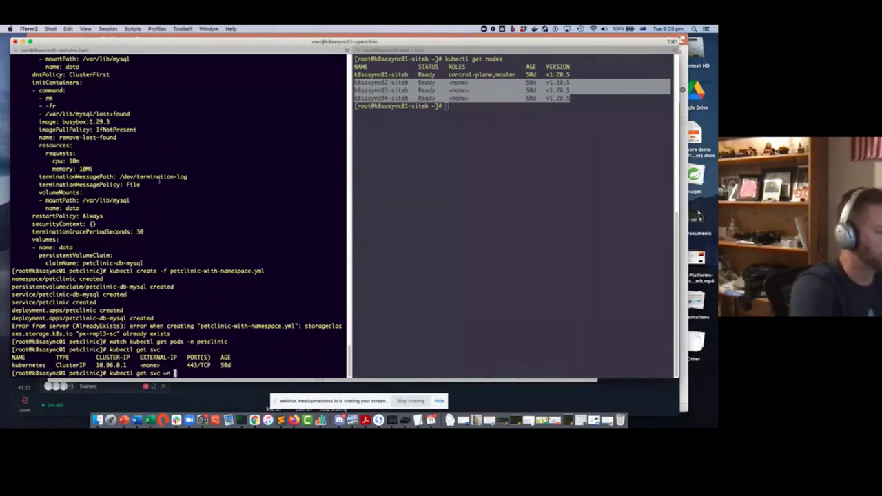
pyautogui.write('-n')
pyautogui.write(' petclinic')
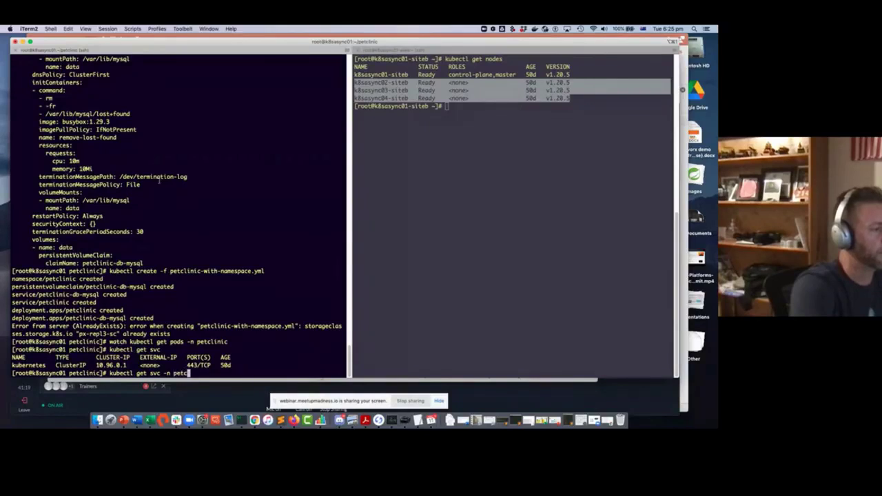
pyautogui.press('Return')
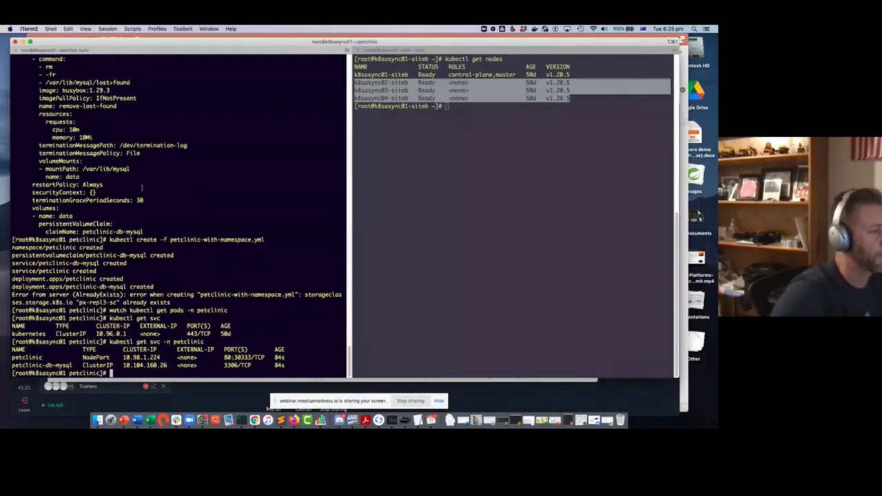
pyautogui.moveTo(233, 356); pyautogui.dragTo(256, 357)
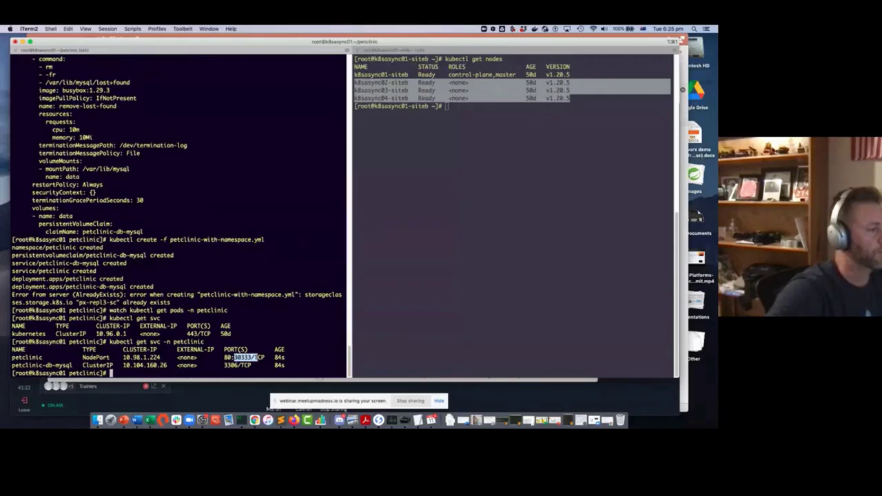
pyautogui.click(249, 357)
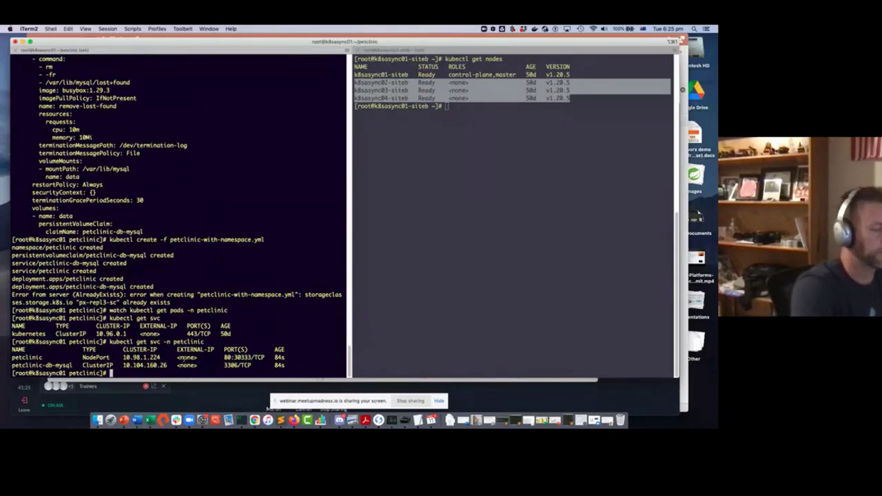
# List the nodes with kubectl get nodes -o wide and copy the internal IP of k8sasync02.
pyautogui.write('kubectl g')
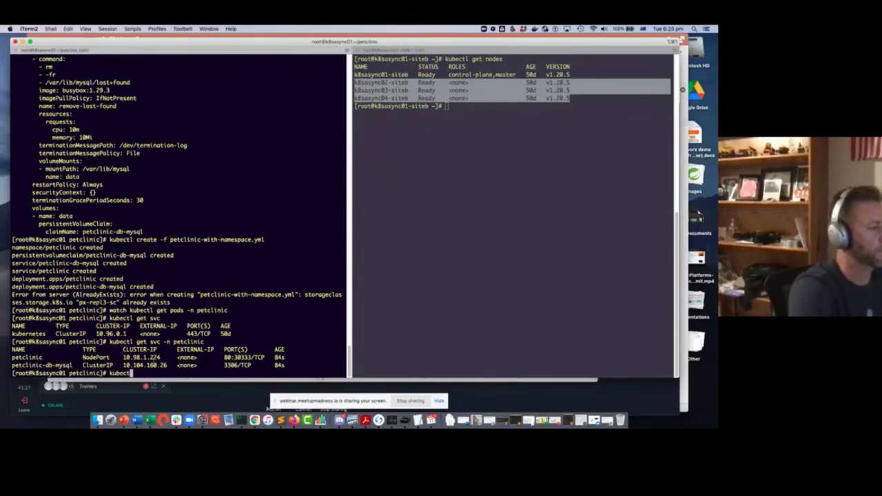
pyautogui.write('et nodes ')
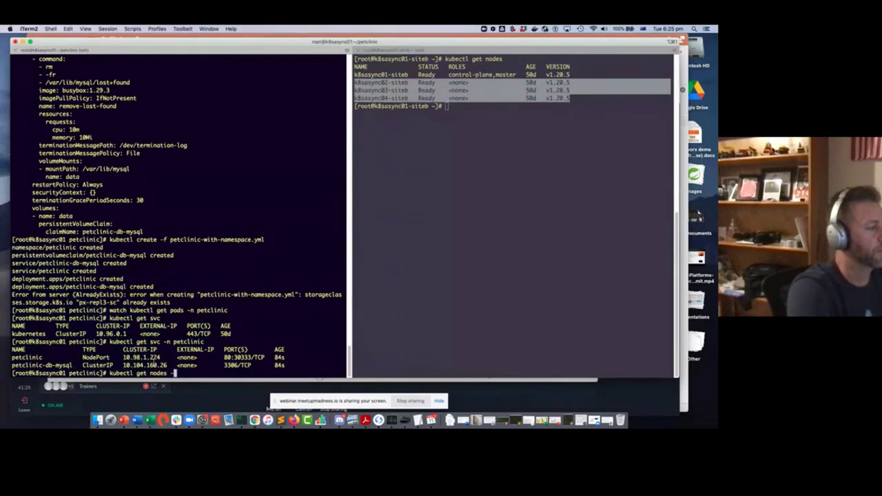
pyautogui.write('-o wide')
pyautogui.press('Return')
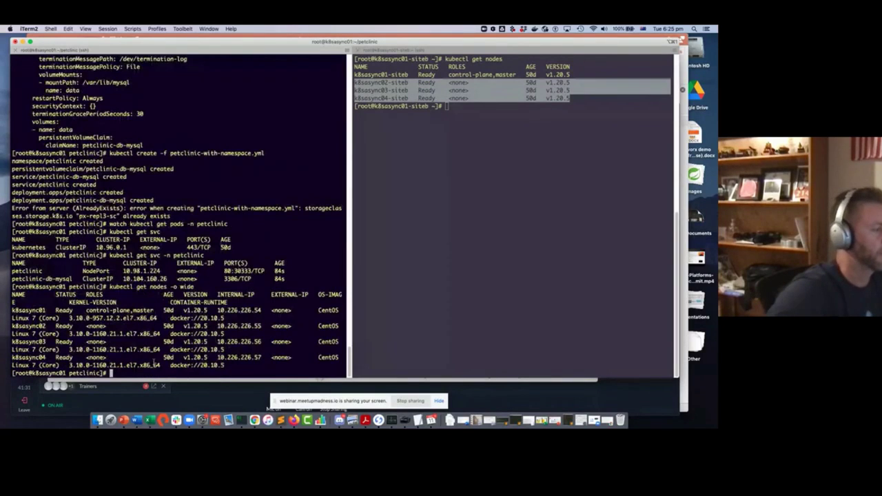
pyautogui.moveTo(260, 326); pyautogui.dragTo(217, 326)
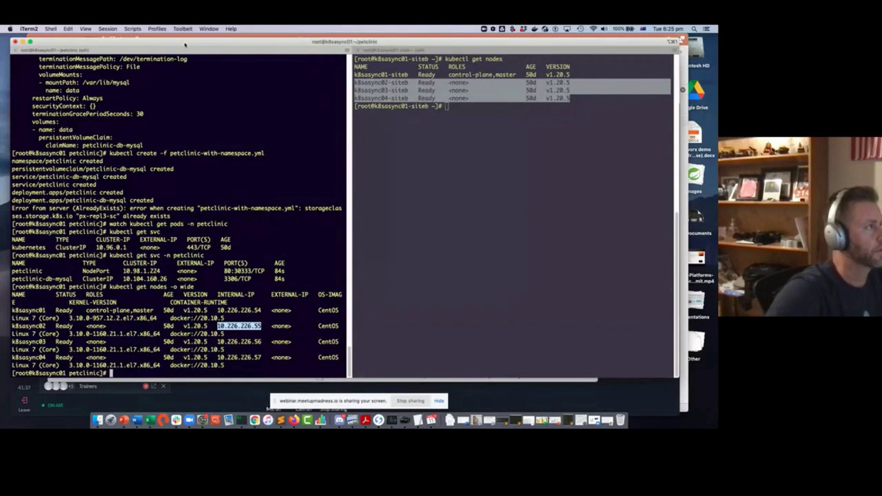
# Switch to Chrome and open the Petclinic site at 10.226.226.55:30333 in the new tab.
pyautogui.moveTo(185, 44); pyautogui.dragTo(186, 72)
pyautogui.click(266, 68)
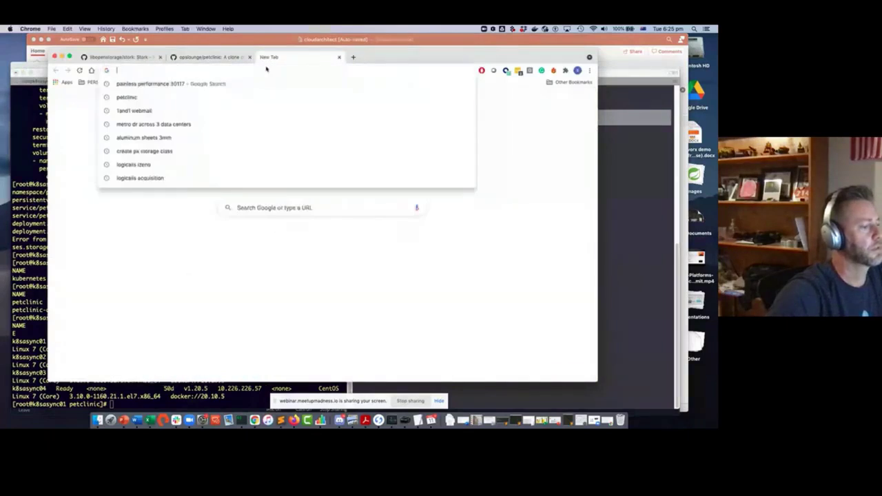
pyautogui.press('super+v')
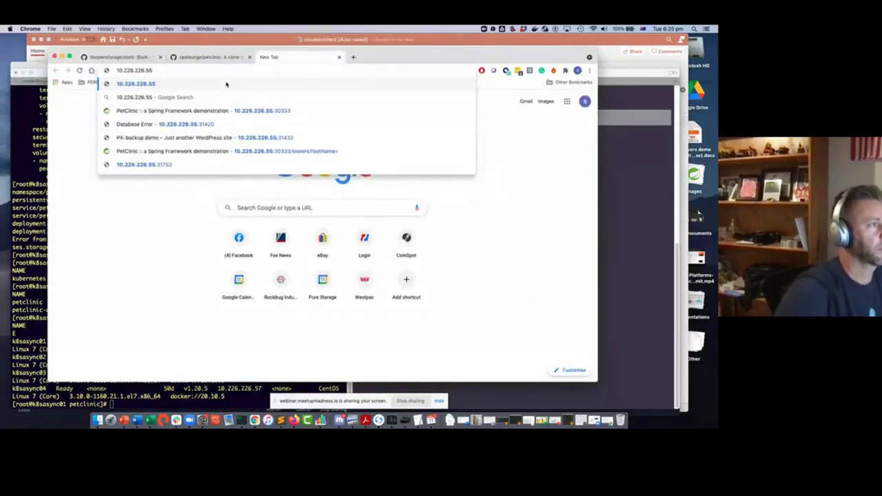
pyautogui.click(218, 111)
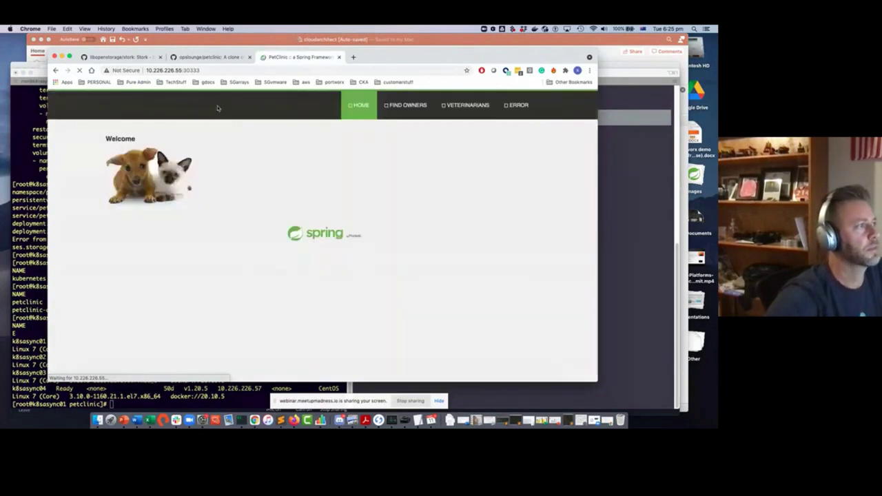
# Open the Find Owners page and list all owners by searching with an empty last name.
pyautogui.click(412, 105)
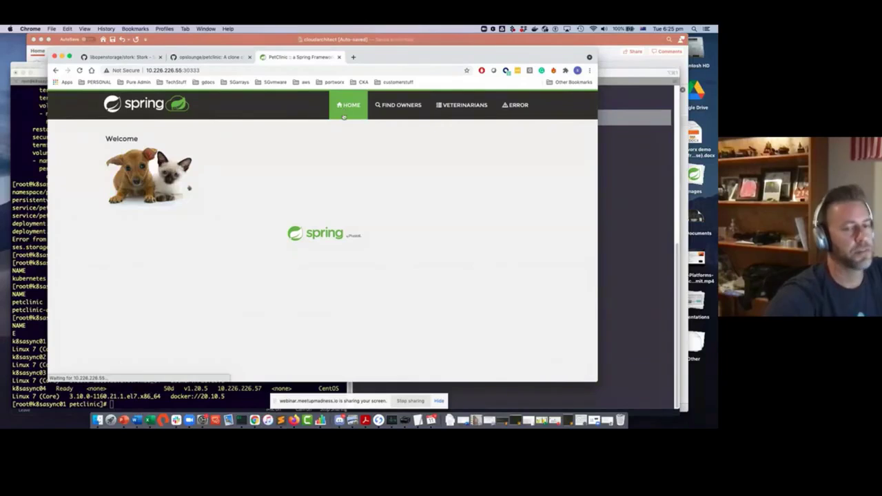
pyautogui.click(405, 109)
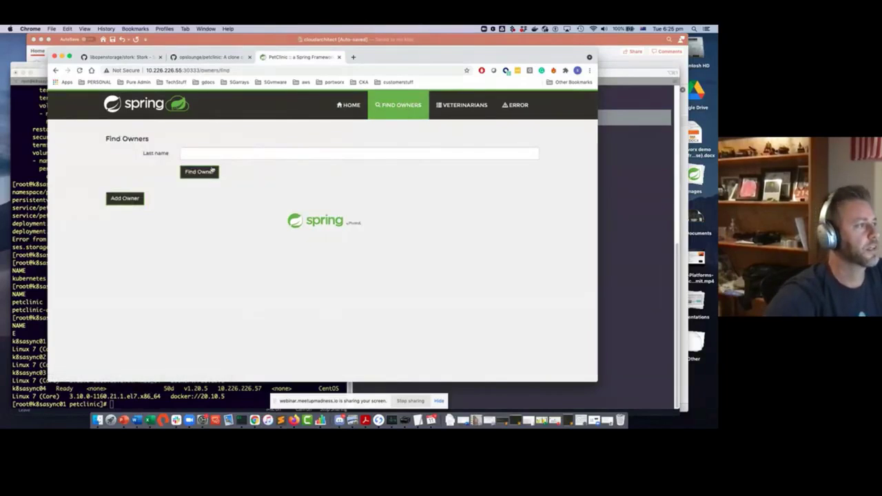
pyautogui.click(199, 171)
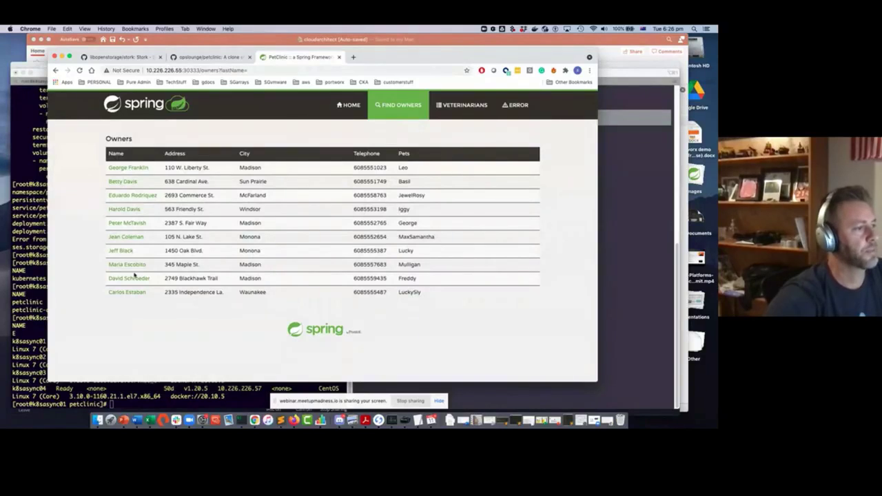
# Add a new owner in Petclinic, filling in the name, address, city and telephone, and save the record.
pyautogui.click(348, 105)
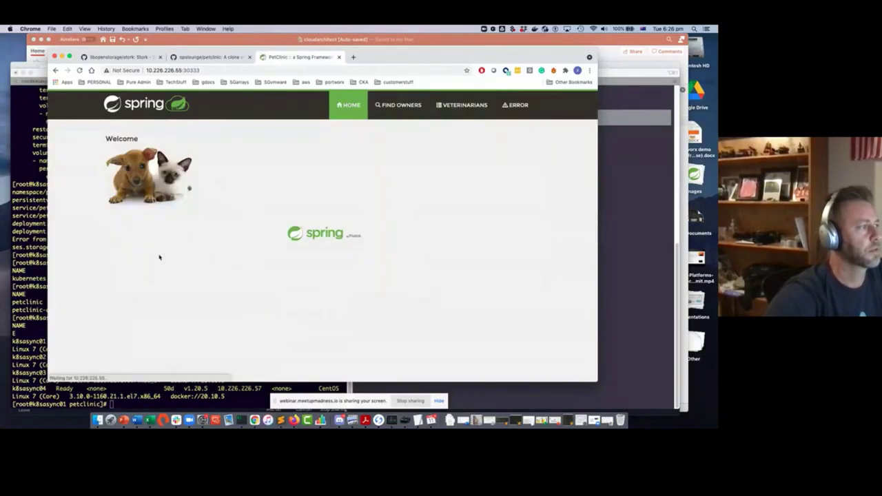
pyautogui.click(396, 104)
pyautogui.click(124, 197)
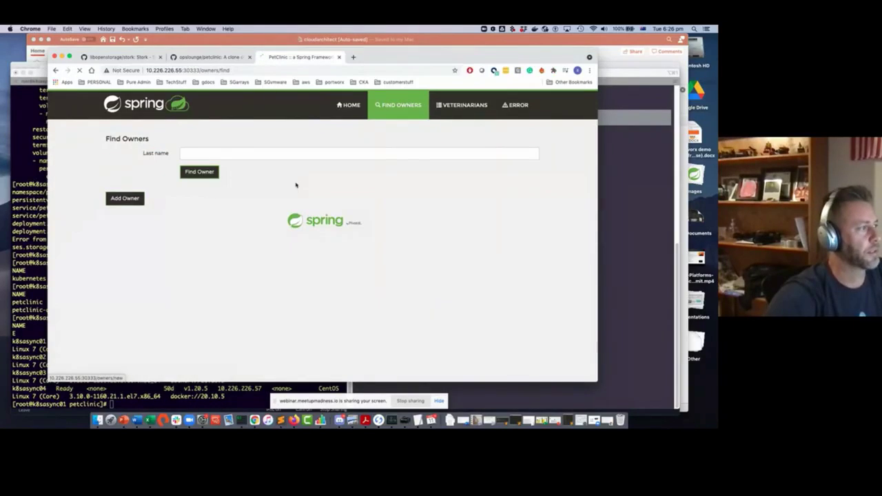
pyautogui.click(217, 153)
pyautogui.click(213, 200)
pyautogui.click(206, 251)
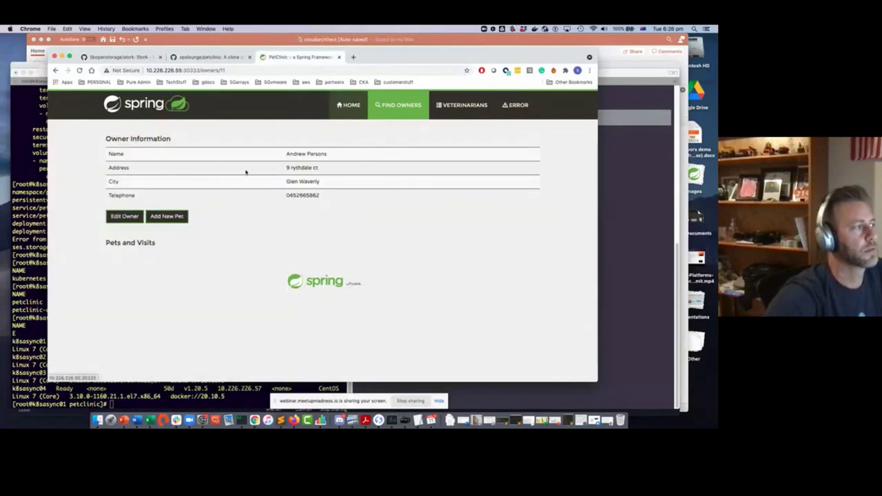
# Return to the owner search and list every owner again to check for the newly added record.
pyautogui.click(348, 104)
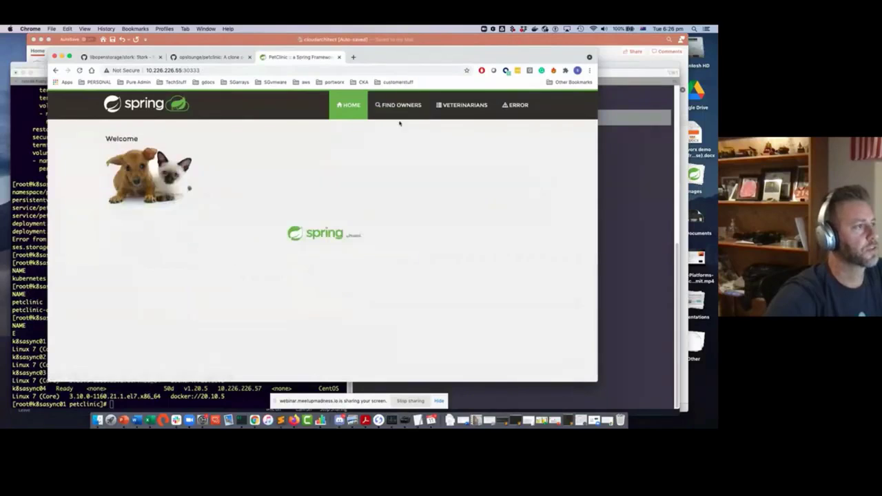
pyautogui.click(397, 105)
pyautogui.click(206, 171)
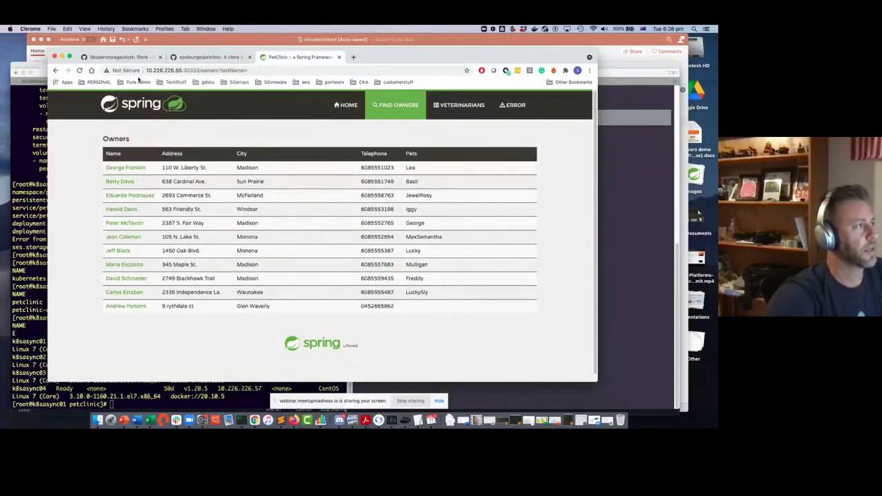
# Copy the host IP 10.226.226.55 from the Petclinic URL and switch back to iTerm2.
pyautogui.moveTo(181, 70); pyautogui.dragTo(131, 70)
pyautogui.press('super+c')
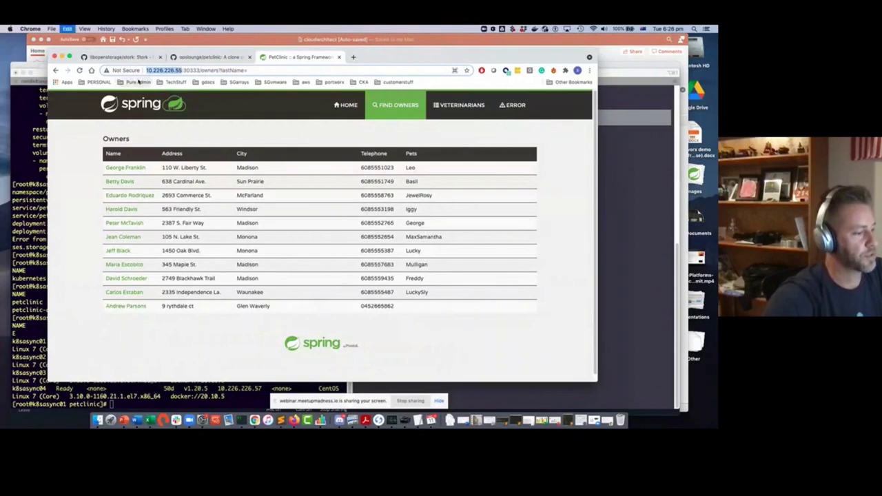
pyautogui.press('super+Tab')
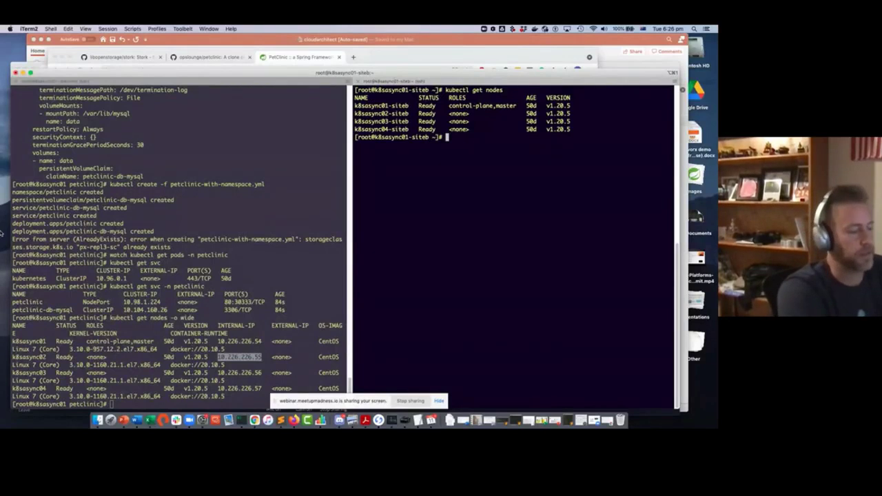
# List the home directory on k8sasync01-siteb and print loadtestpc.md with cat to read the load-test instructions.
pyautogui.write('ls')
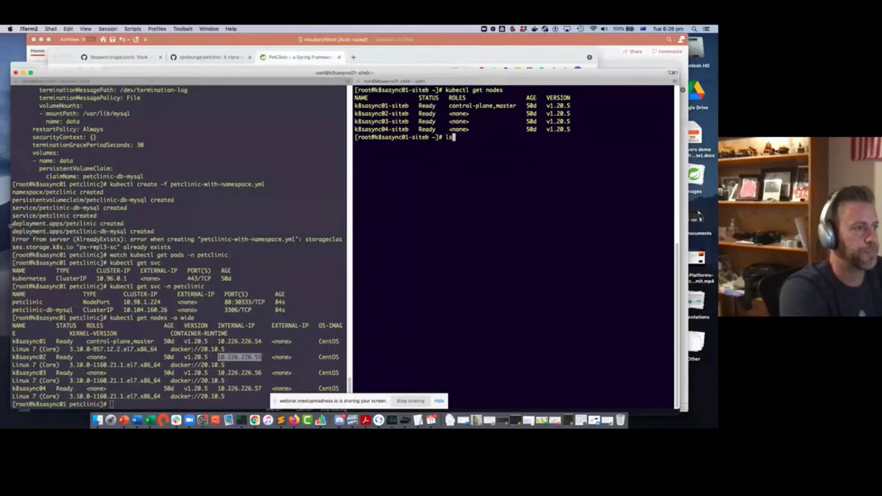
pyautogui.press('Return')
pyautogui.write('cat lo')
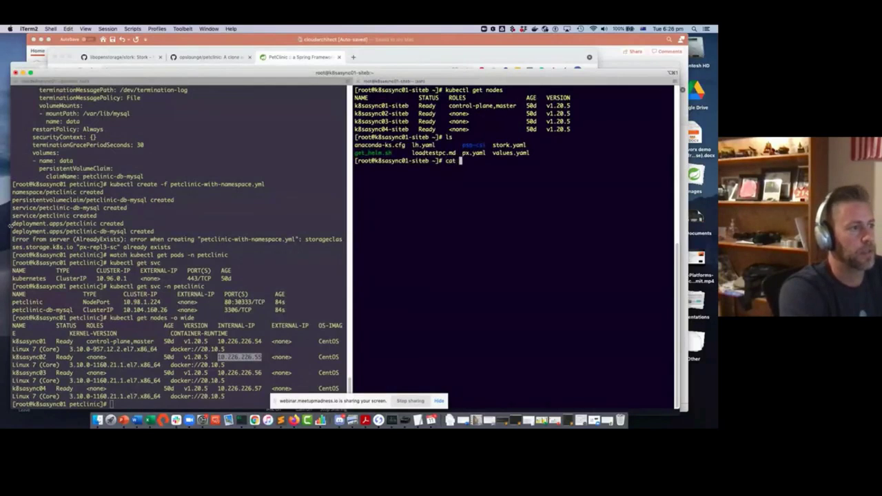
pyautogui.press('Tab')
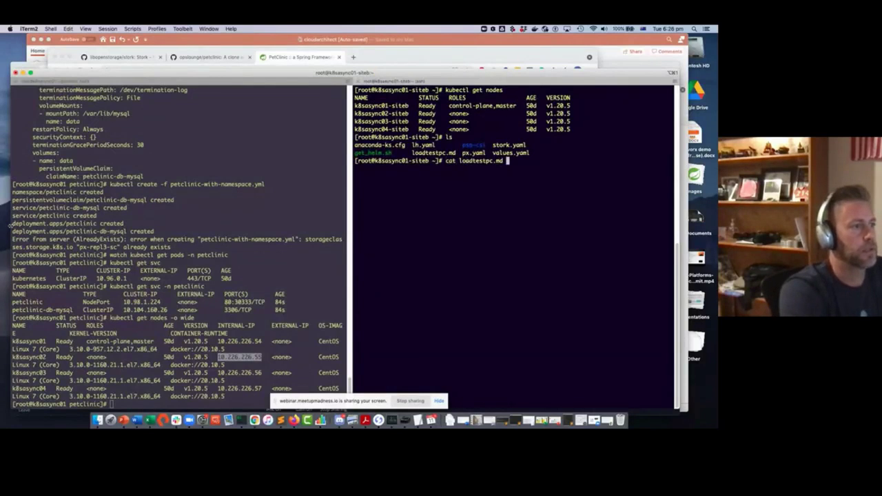
pyautogui.press('Return')
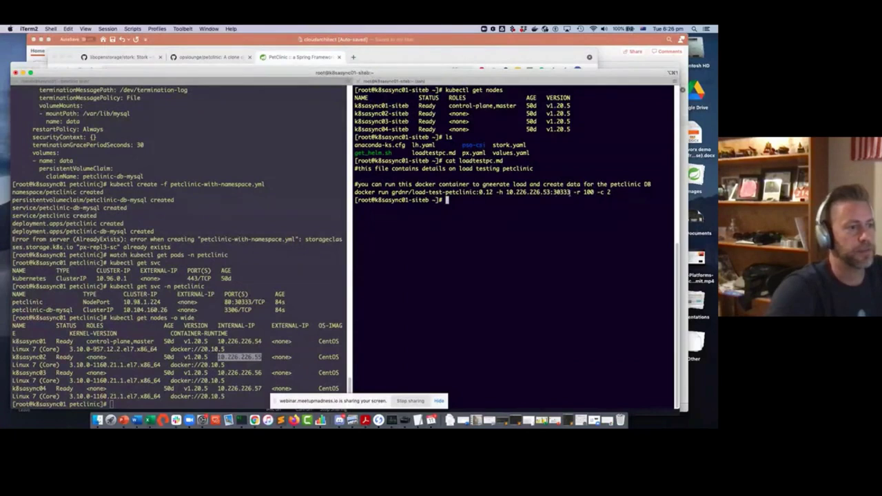
# Run the grdnr/load-test-petclinic:0.12 Docker container on k8sasync01-siteb against 10.226.226.55:30333 with options -r 100 -c 2 and check its run time limit.
pyautogui.moveTo(610, 192); pyautogui.dragTo(331, 195)
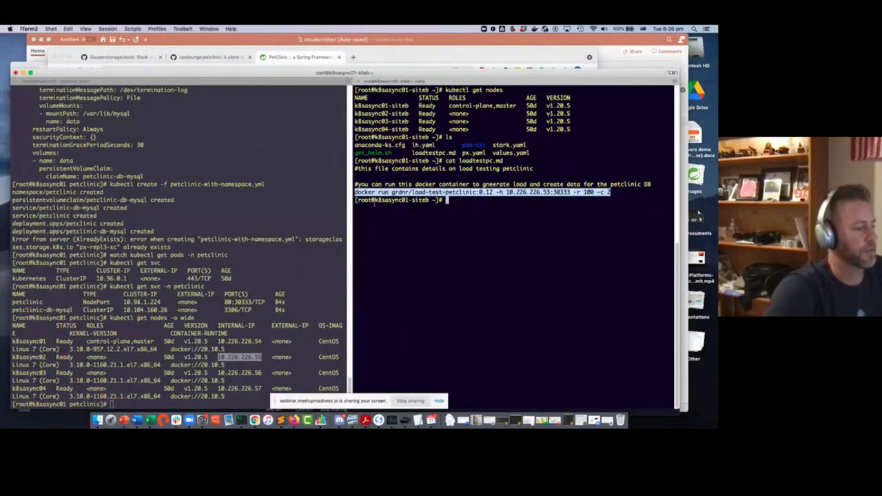
pyautogui.press('super+v')
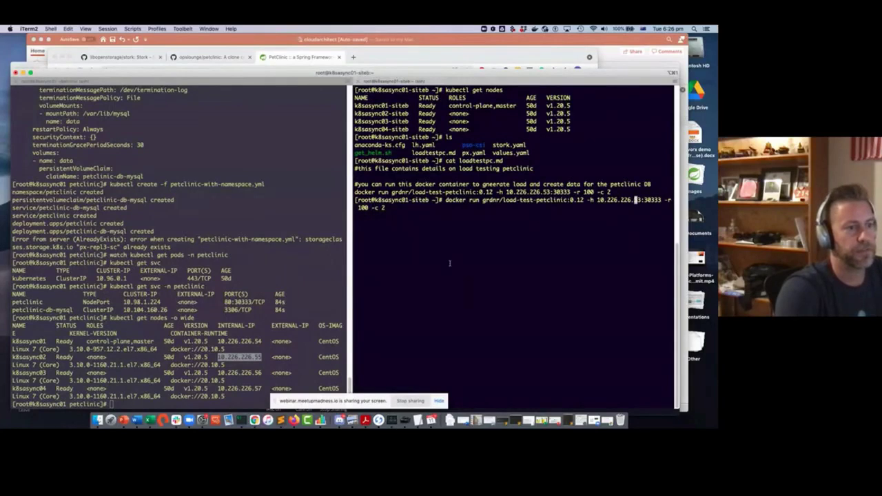
pyautogui.press('Delete')
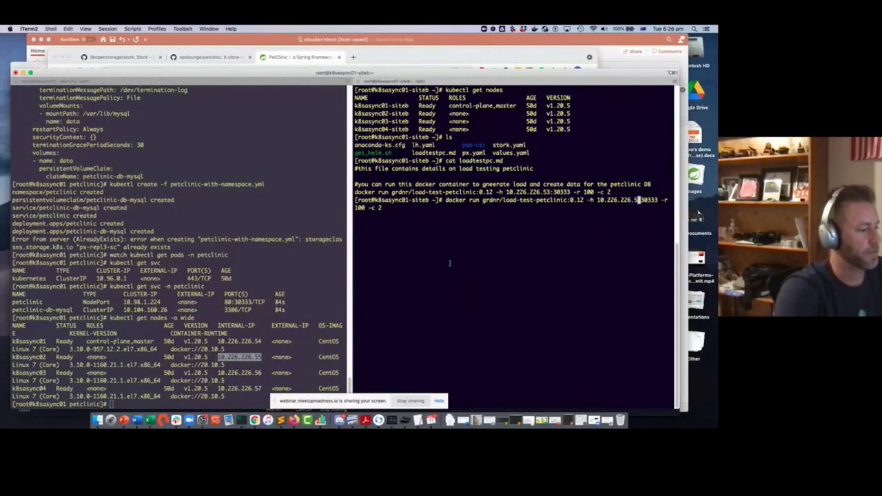
pyautogui.write('5')
pyautogui.press('Return')
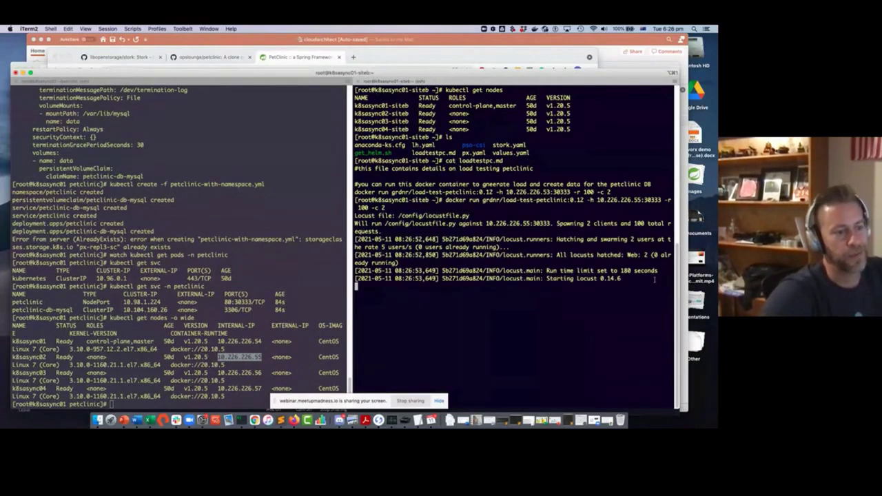
pyautogui.moveTo(620, 271); pyautogui.dragTo(657, 271)
# Switch to Chrome and reload the Petclinic owners list several times to check for records created by the load test.
pyautogui.click(323, 64)
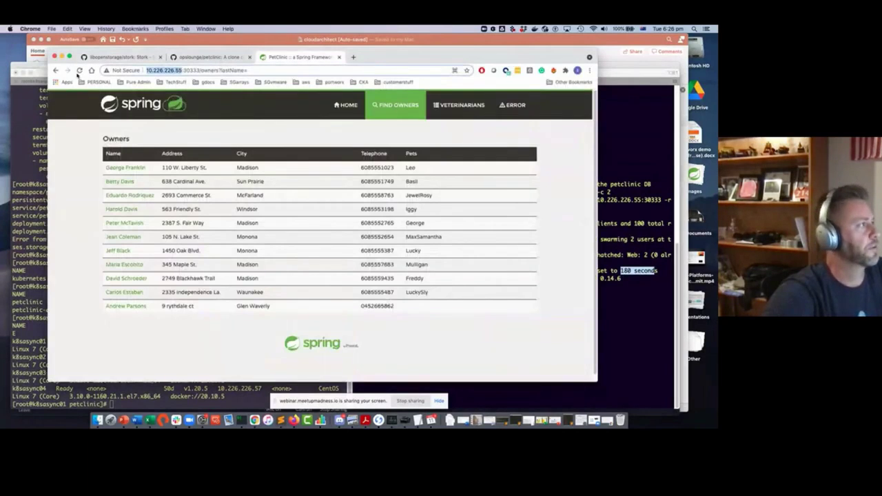
pyautogui.click(79, 70)
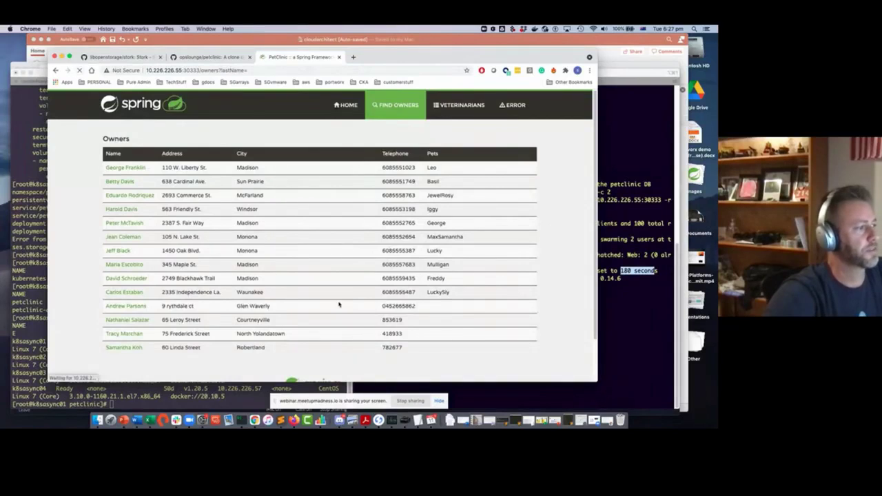
pyautogui.scroll(-2, 391, 357)
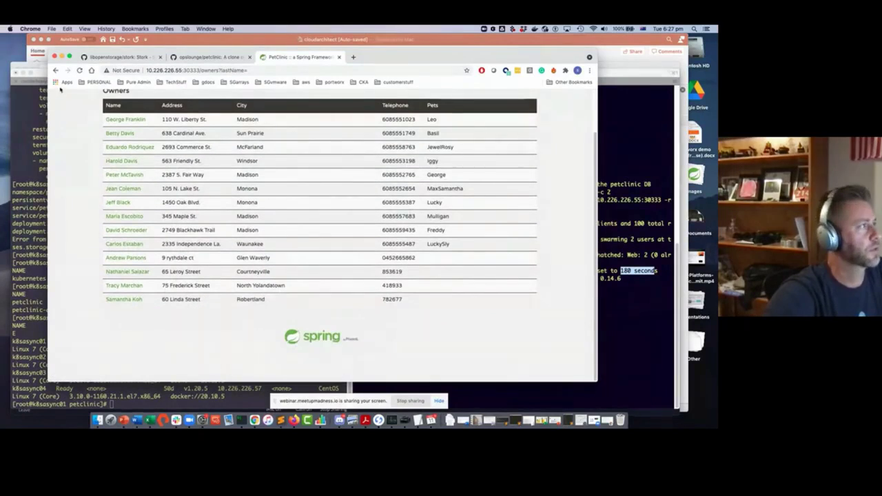
pyautogui.click(79, 70)
pyautogui.click(80, 70)
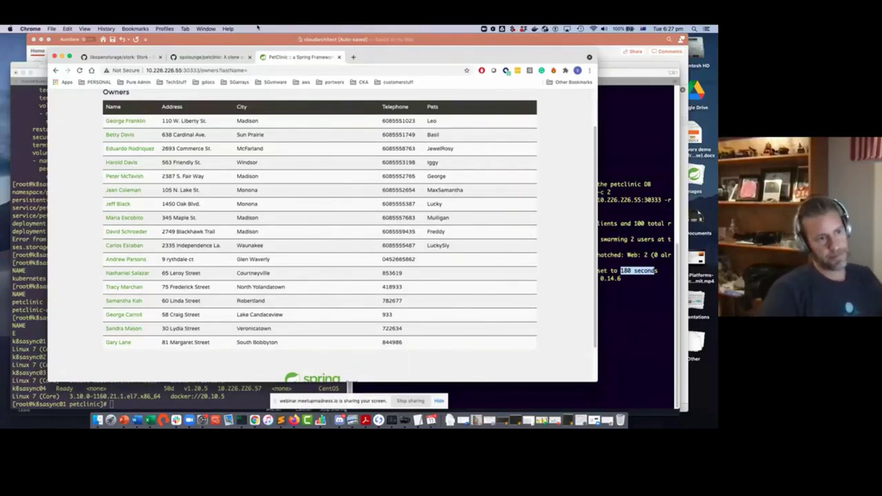
# Return to iTerm2 and highlight the load-test image name and the Locust output to examine how the load is generated.
pyautogui.click(629, 175)
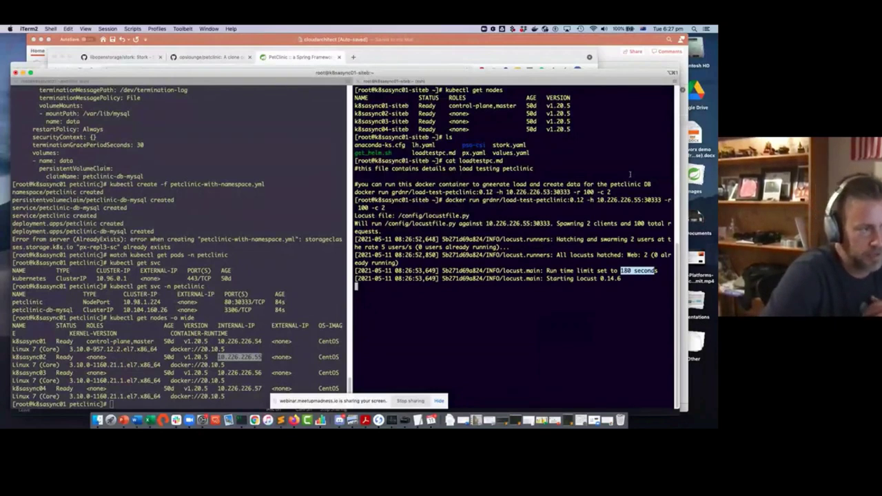
pyautogui.moveTo(392, 192); pyautogui.dragTo(409, 192)
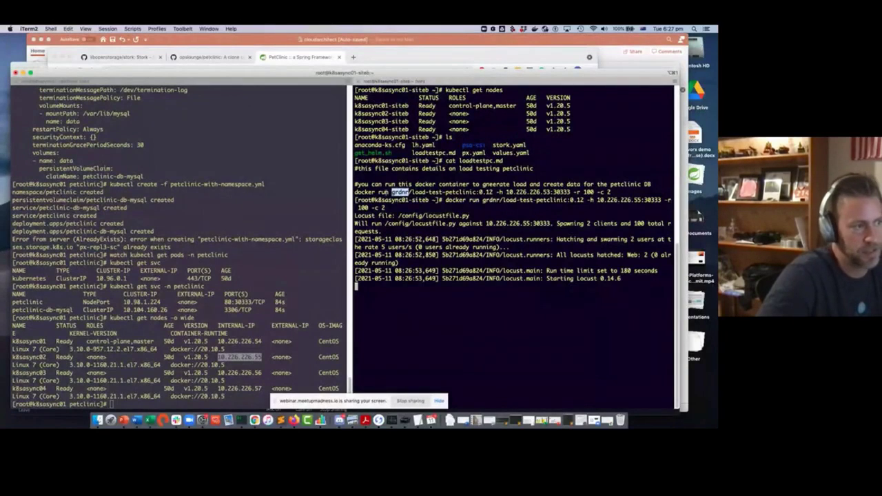
pyautogui.moveTo(410, 192); pyautogui.dragTo(493, 193)
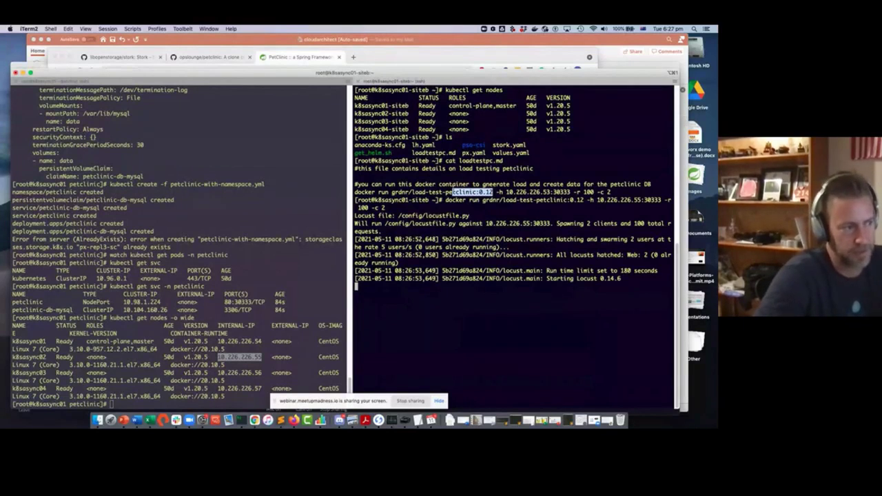
pyautogui.moveTo(356, 207); pyautogui.dragTo(508, 223)
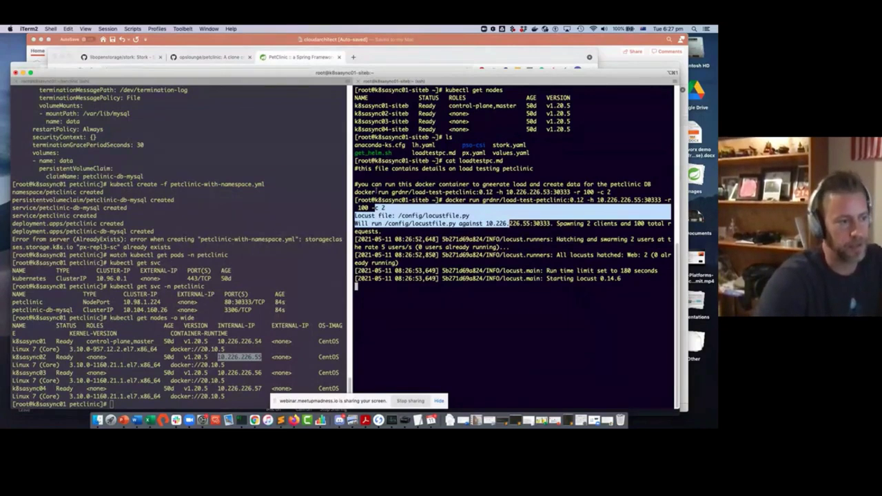
# Go back to Chrome, refresh the Petclinic owners page and look through the list for further generated entries.
pyautogui.click(270, 62)
pyautogui.click(80, 71)
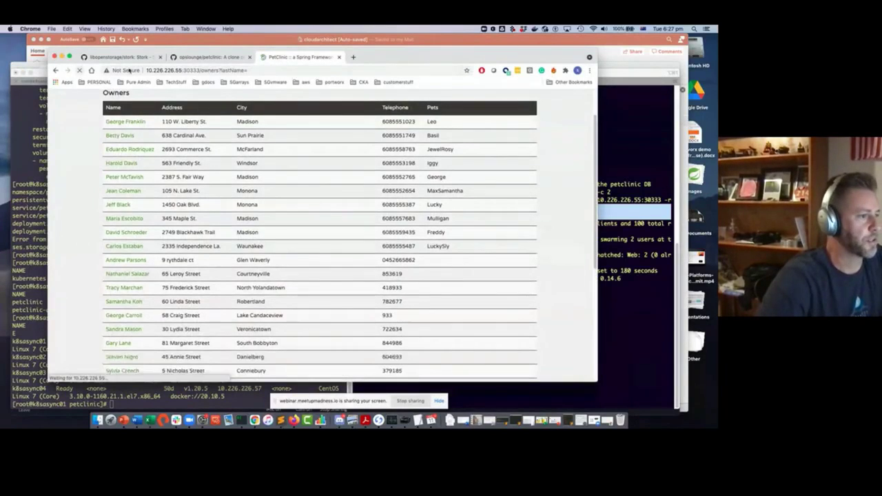
pyautogui.scroll(-5, 310, 254)
pyautogui.scroll(3, 310, 255)
pyautogui.scroll(-3, 307, 251)
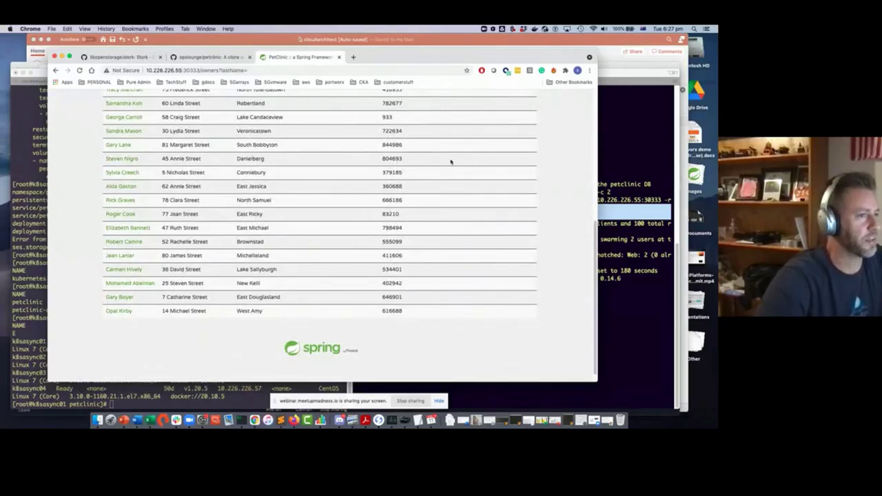
# Open the PX-Central login page at 10.226.226.53:31010 in a new Chrome tab.
pyautogui.press('super+Tab')
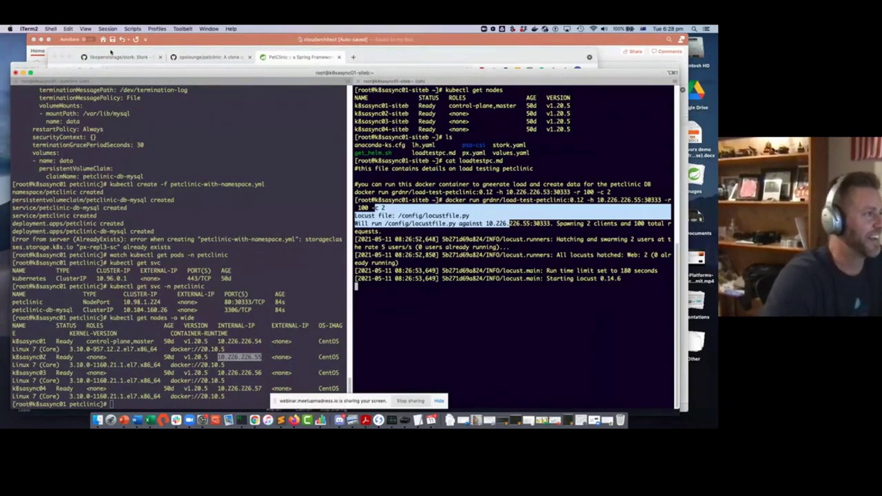
pyautogui.click(359, 65)
pyautogui.click(353, 57)
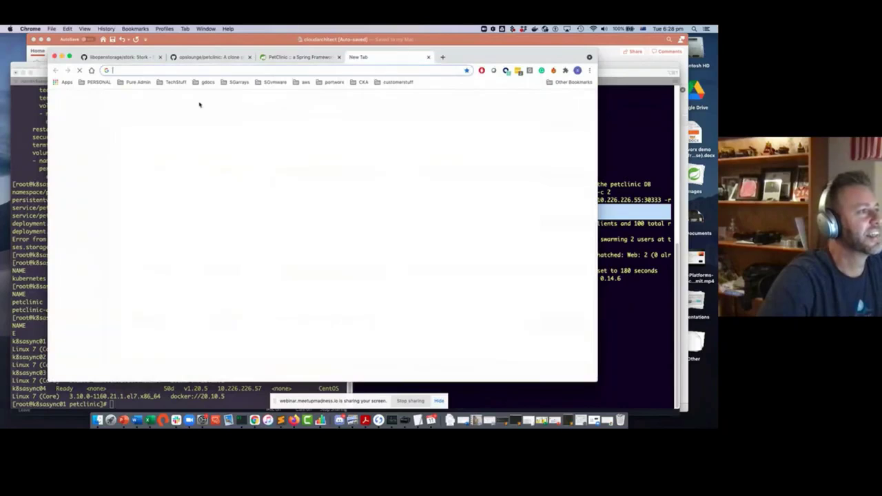
pyautogui.click(310, 69)
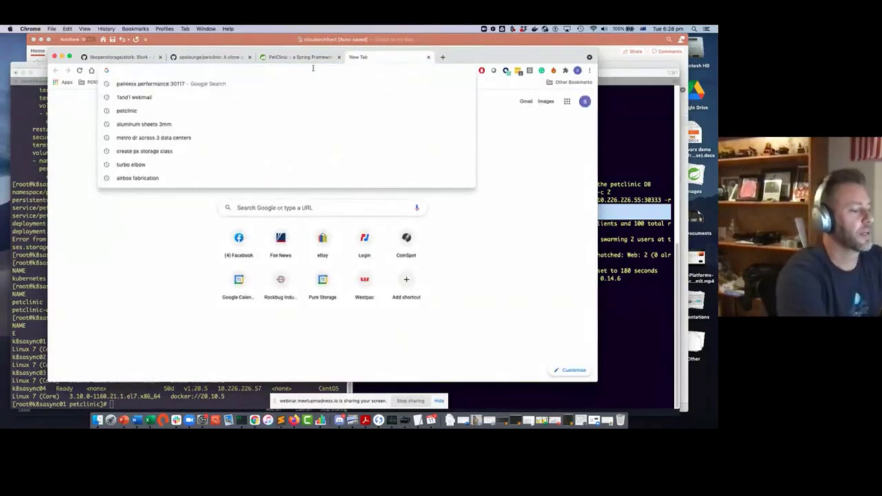
pyautogui.write('10.226.226.53:31010')
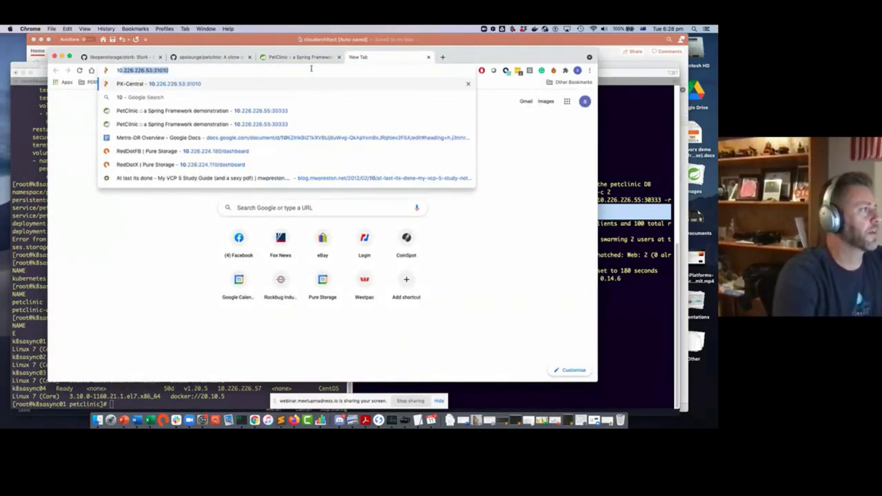
pyautogui.press('Return')
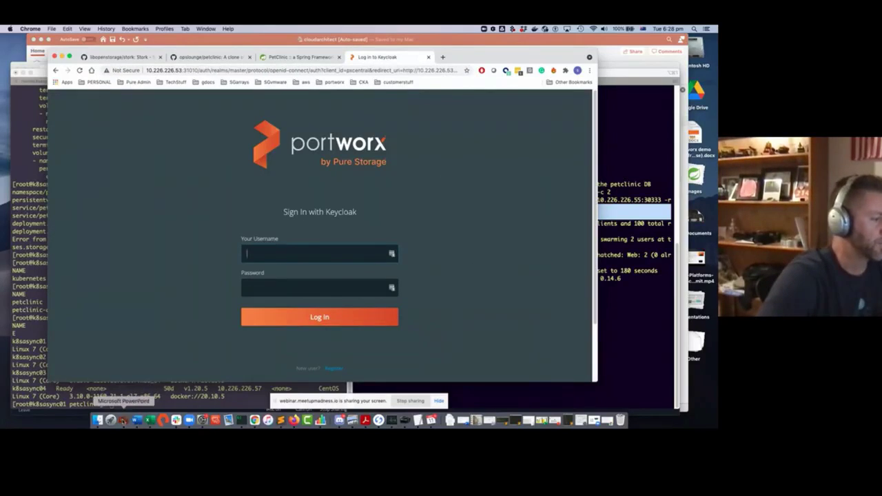
# Switch to PowerPoint and show the Demo Landscape slide with the production and DR sites.
pyautogui.press('super+Tab')
pyautogui.scroll(-2, 156, 316)
pyautogui.scroll(-1, 156, 315)
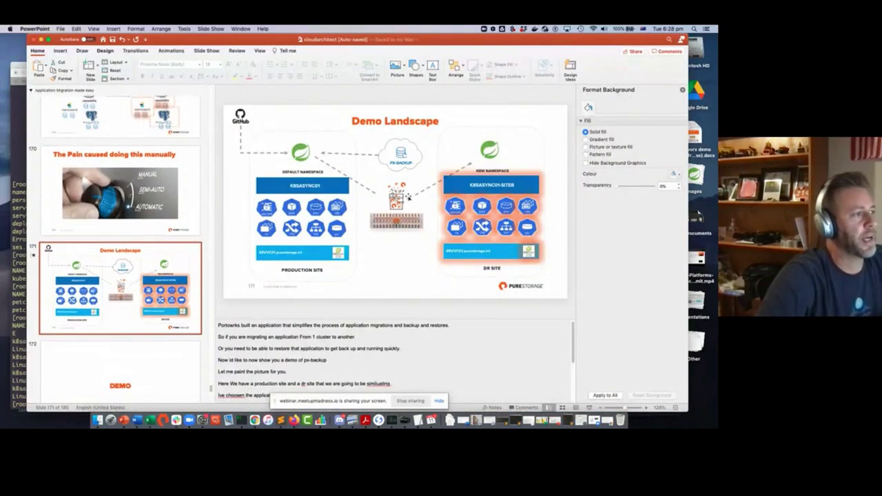
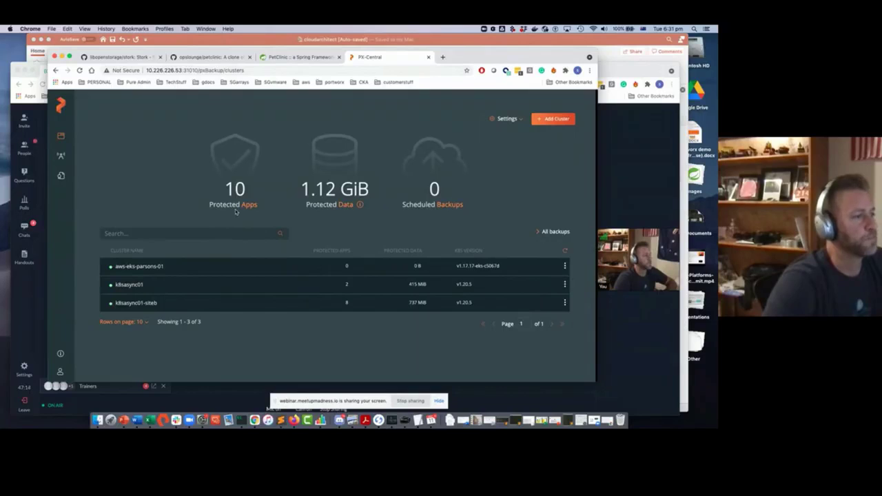
# Open the PX-Backup rules, inspect the fields of a new rule form, and return to the clusters dashboard without adding a rule.
pyautogui.click(508, 119)
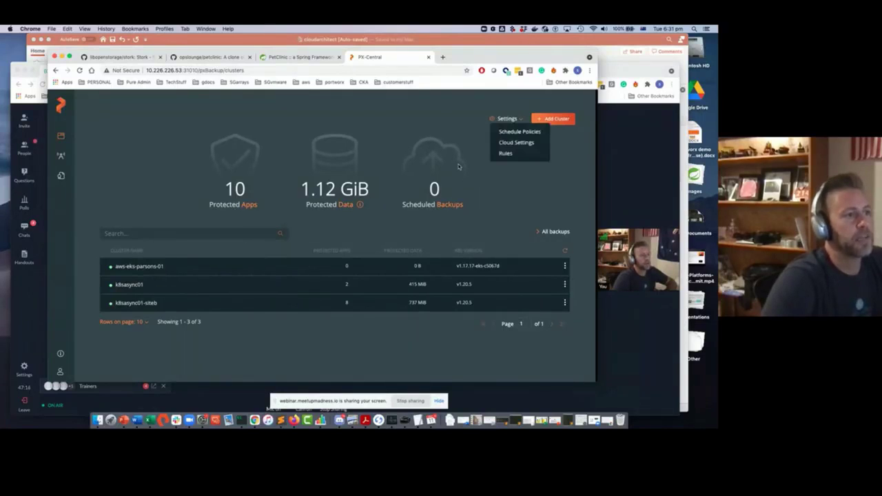
pyautogui.click(510, 119)
pyautogui.click(509, 153)
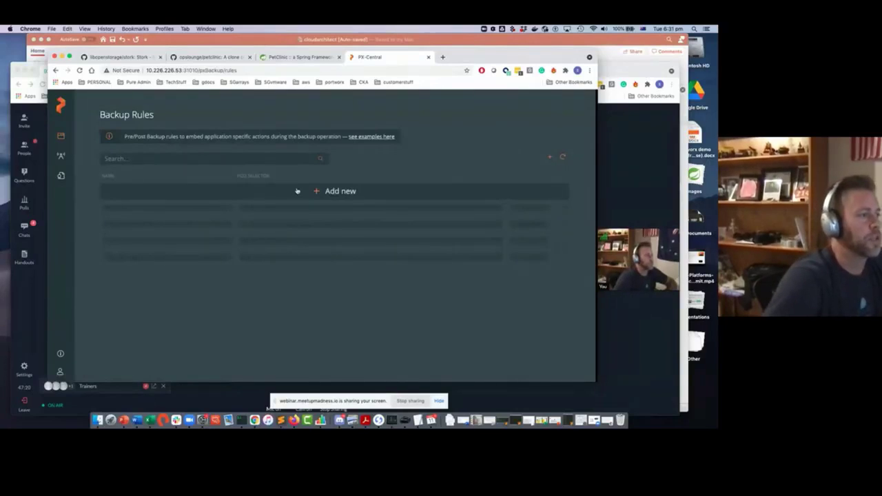
pyautogui.click(297, 191)
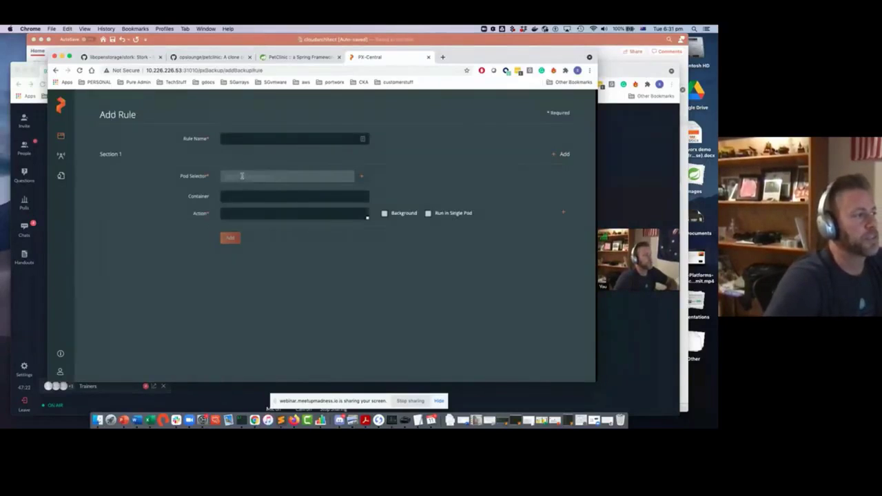
pyautogui.click(253, 138)
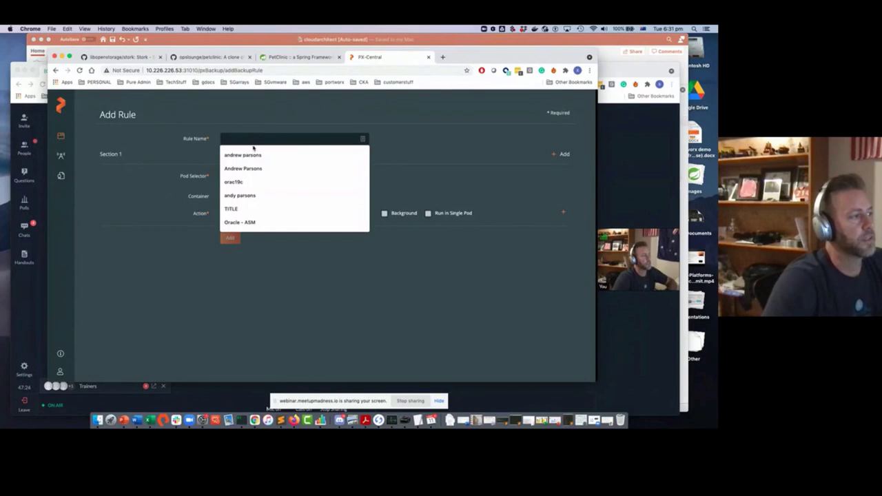
pyautogui.click(195, 155)
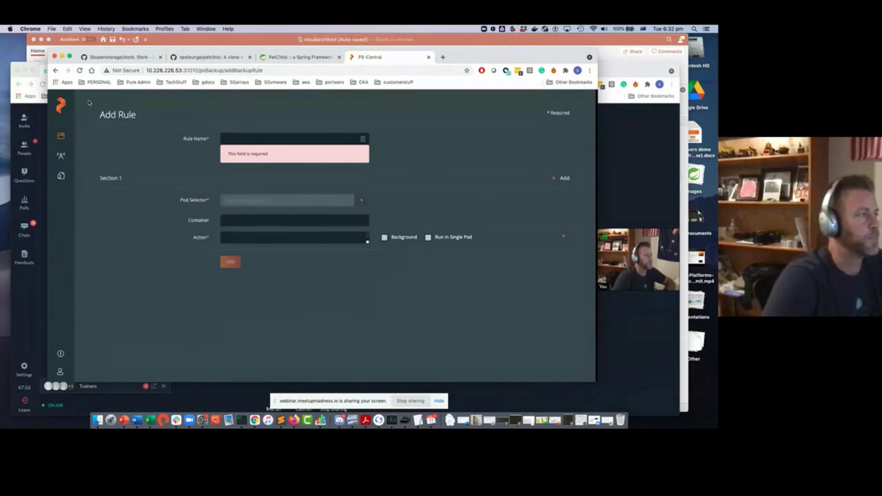
pyautogui.click(61, 135)
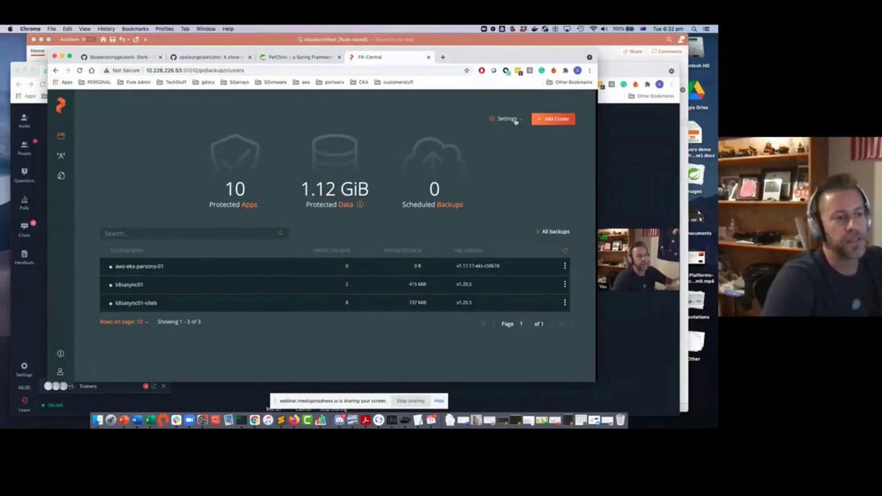
# Open the cloud settings, view the edit form of the second AWS cloud account, and return to the clusters dashboard without changes.
pyautogui.click(515, 120)
pyautogui.click(517, 142)
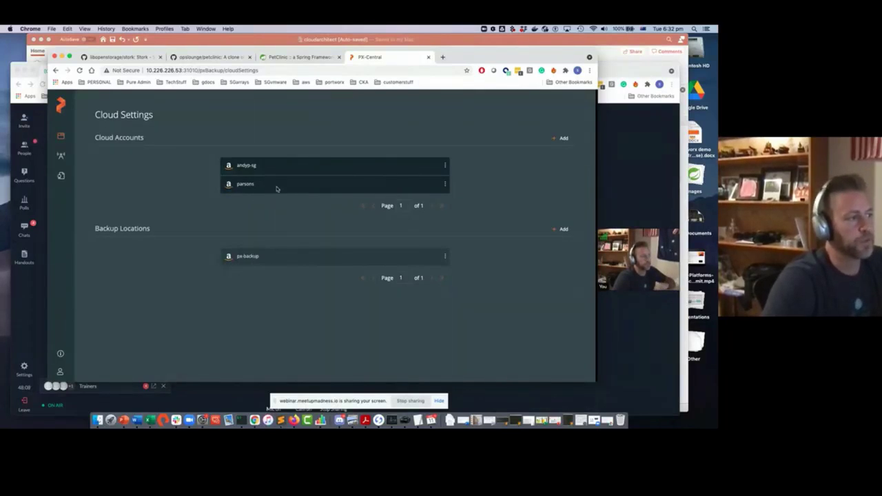
pyautogui.click(445, 184)
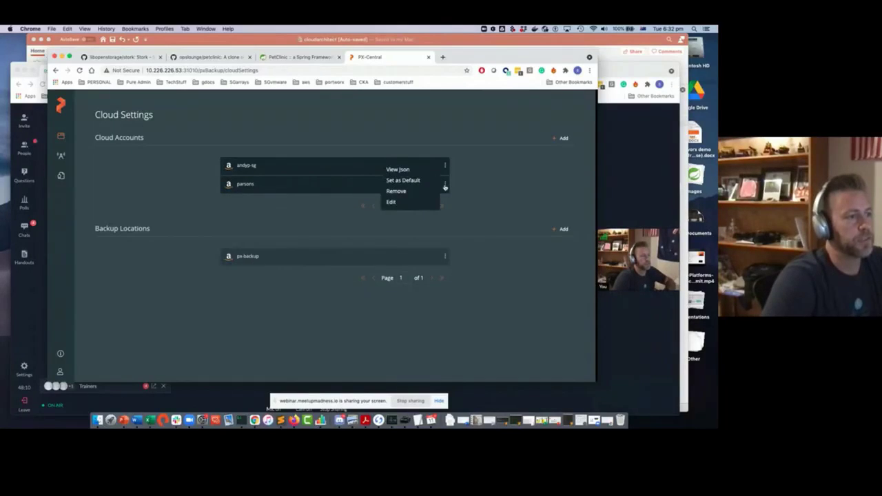
pyautogui.click(399, 202)
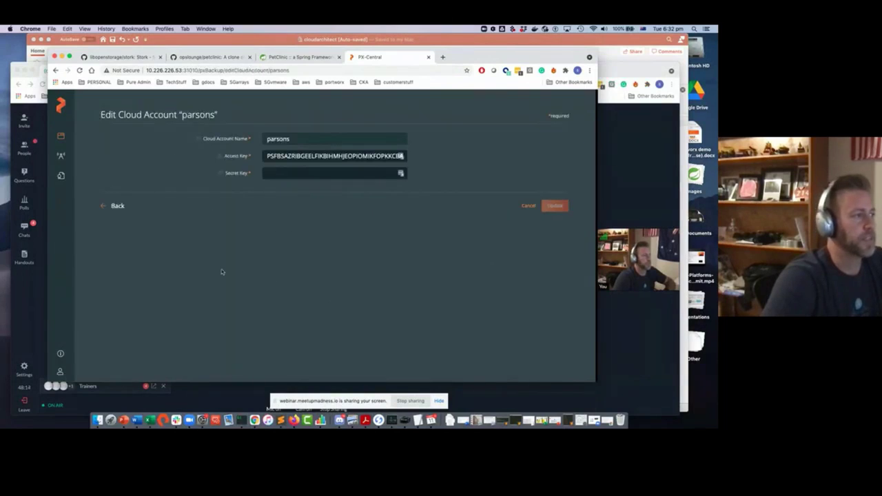
pyautogui.click(62, 106)
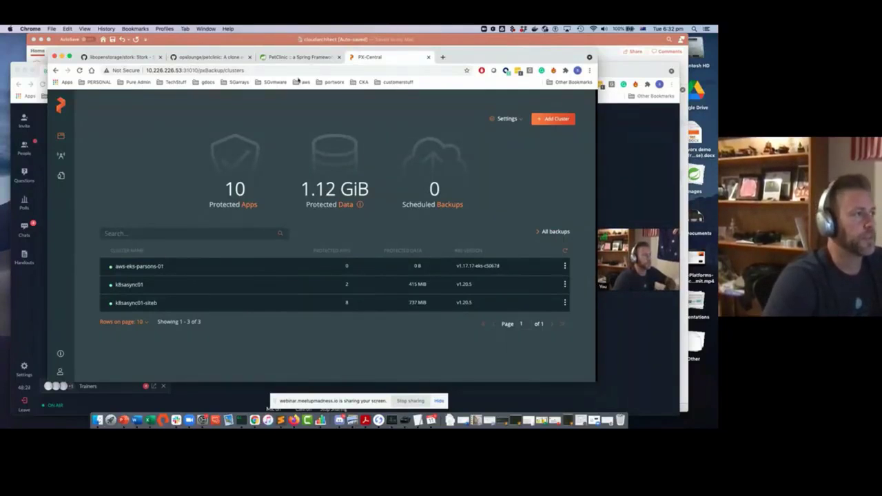
# Look through the Petclinic owners list, and switch to iTerm2, moving its window up to examine the load-test output.
pyautogui.click(299, 57)
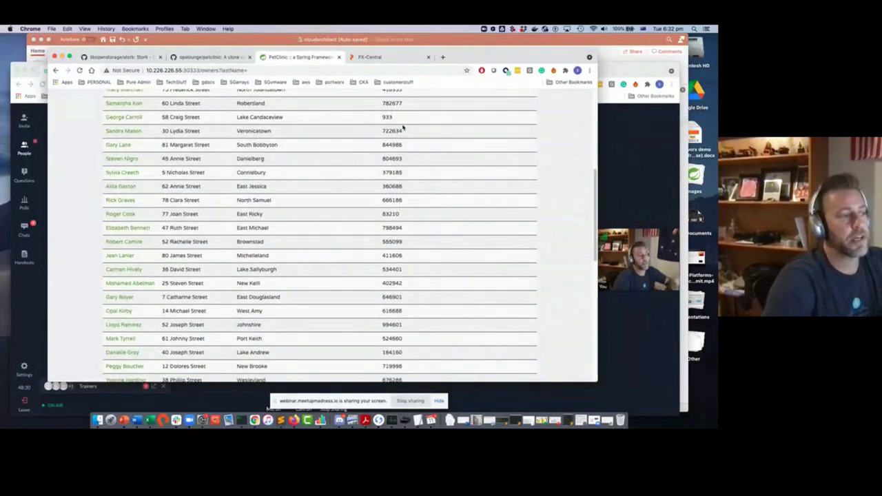
pyautogui.scroll(-10, 393, 152)
pyautogui.scroll(5, 448, 310)
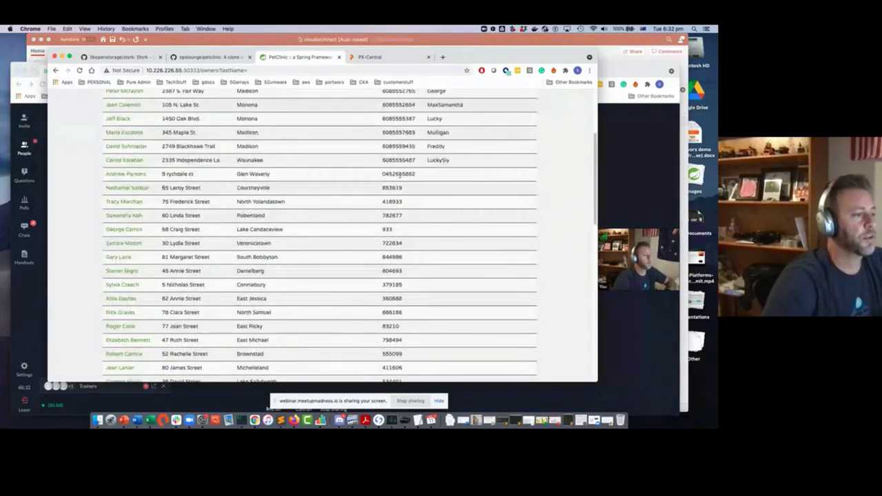
pyautogui.click(241, 418)
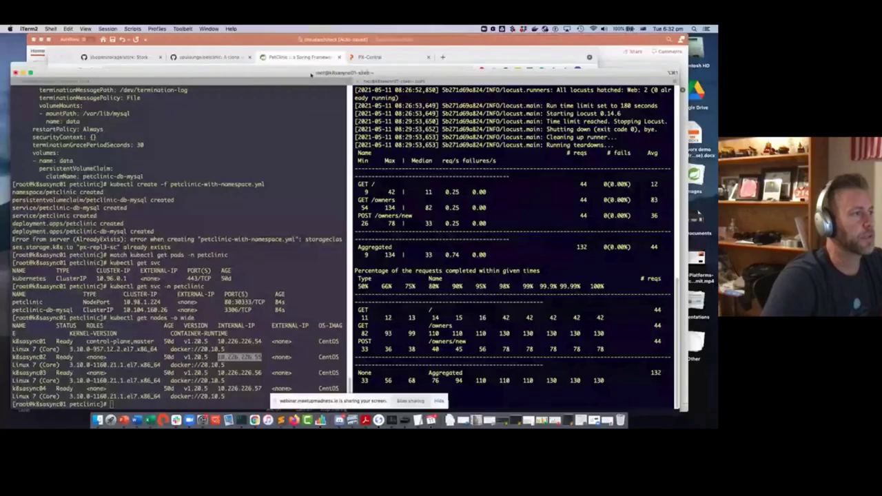
pyautogui.moveTo(312, 74); pyautogui.dragTo(312, 44)
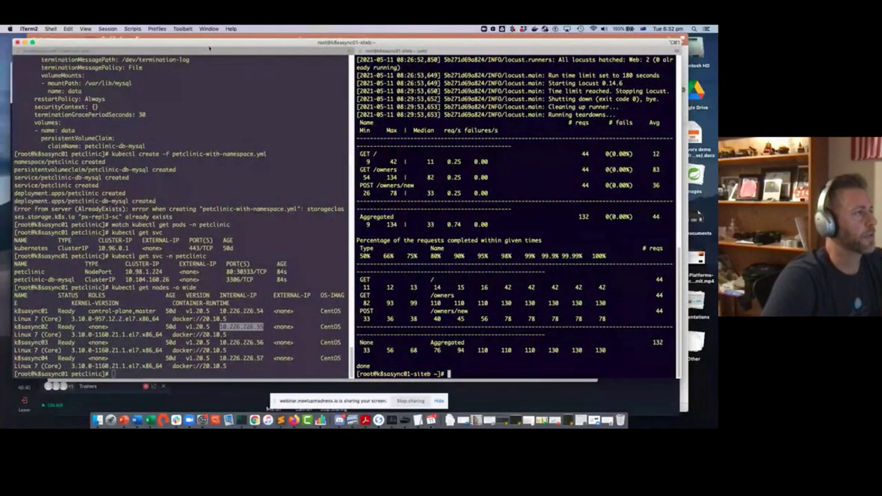
# Switch to Chrome and look through the Petclinic owners list down to its end and back to its beginning.
pyautogui.moveTo(210, 48); pyautogui.dragTo(212, 73)
pyautogui.click(283, 56)
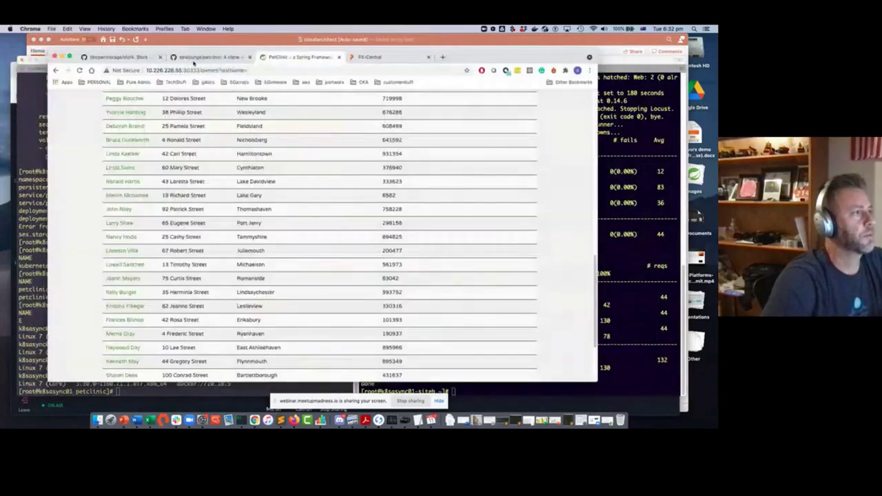
pyautogui.scroll(-3, 87, 282)
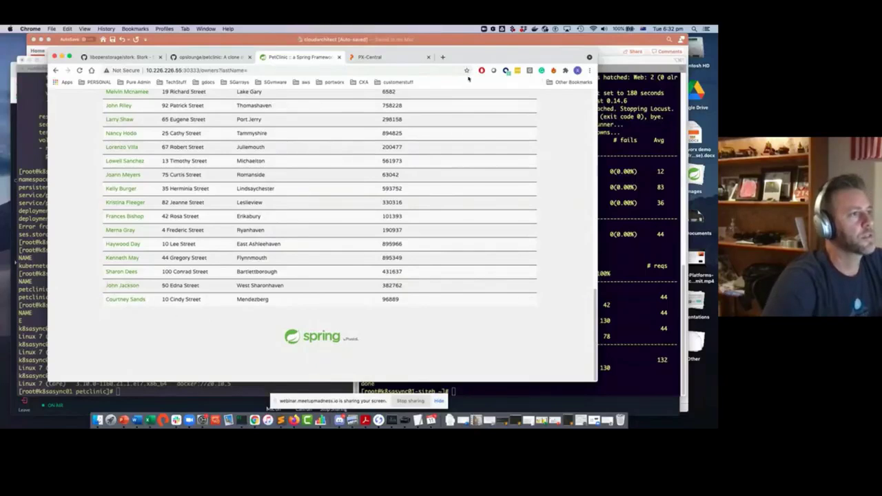
pyautogui.scroll(4, 379, 155)
pyautogui.scroll(10, 378, 155)
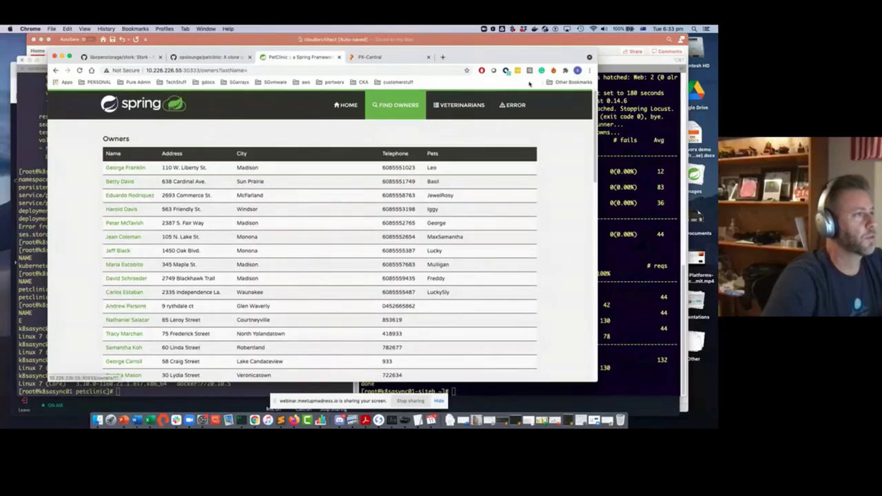
pyautogui.moveTo(494, 53); pyautogui.dragTo(519, 53)
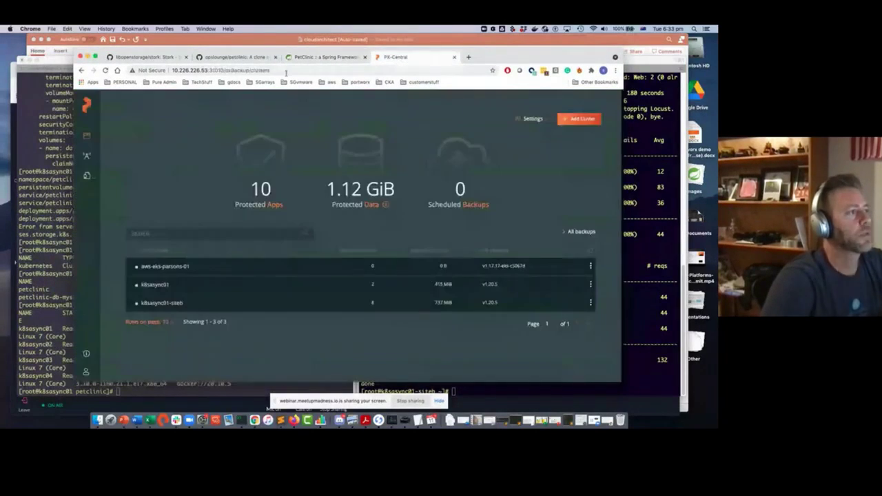
# Open the k8sasync01 cluster in PX-Backup and limit its applications to the petclinic namespace.
pyautogui.click(396, 58)
pyautogui.click(158, 285)
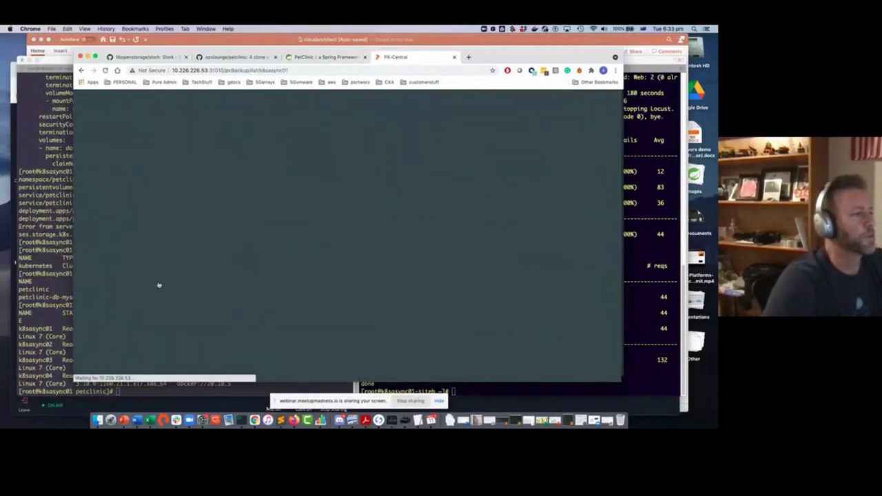
pyautogui.click(179, 151)
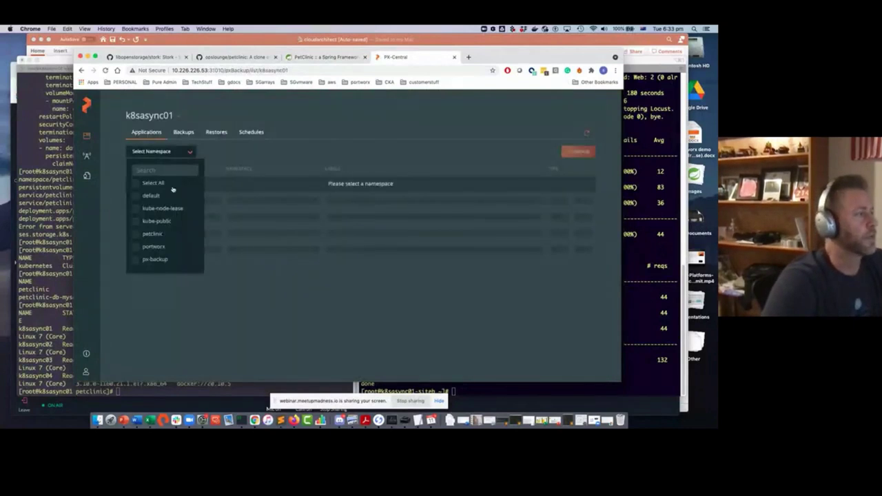
pyautogui.click(135, 234)
pyautogui.click(262, 281)
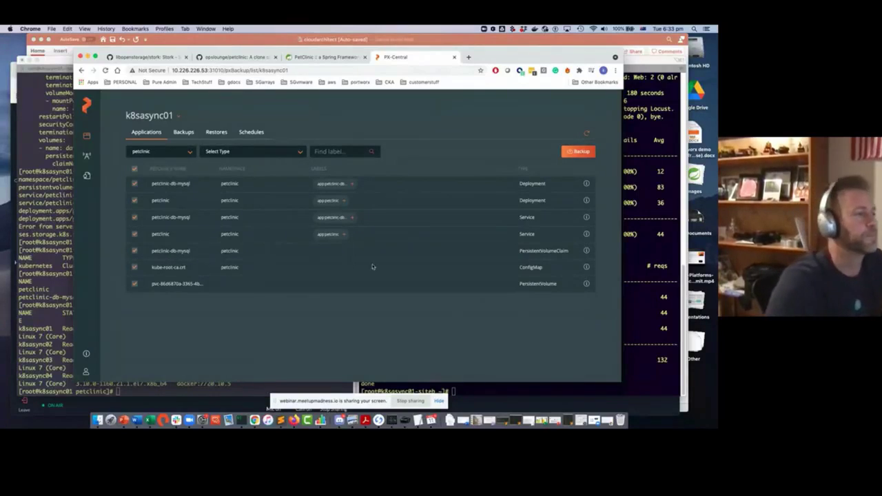
# Create a backup of all listed petclinic resources named meetupworkshopdemo, stored in the px-backup location.
pyautogui.click(578, 151)
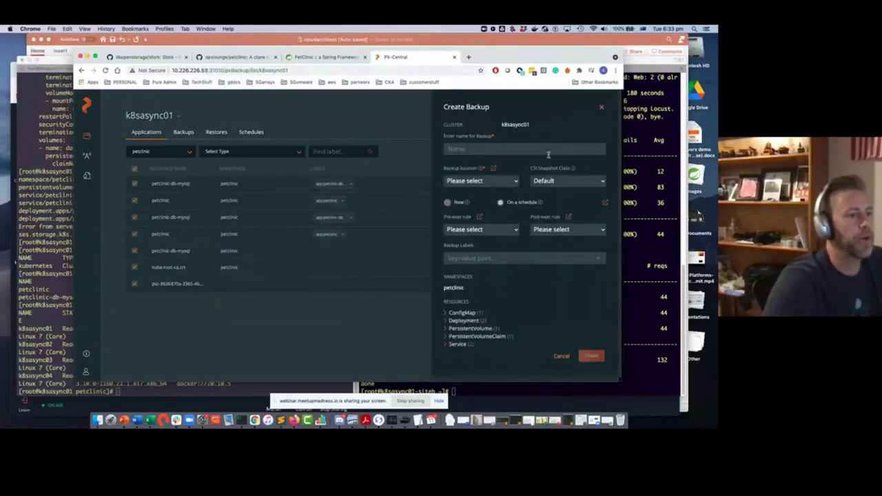
pyautogui.click(479, 149)
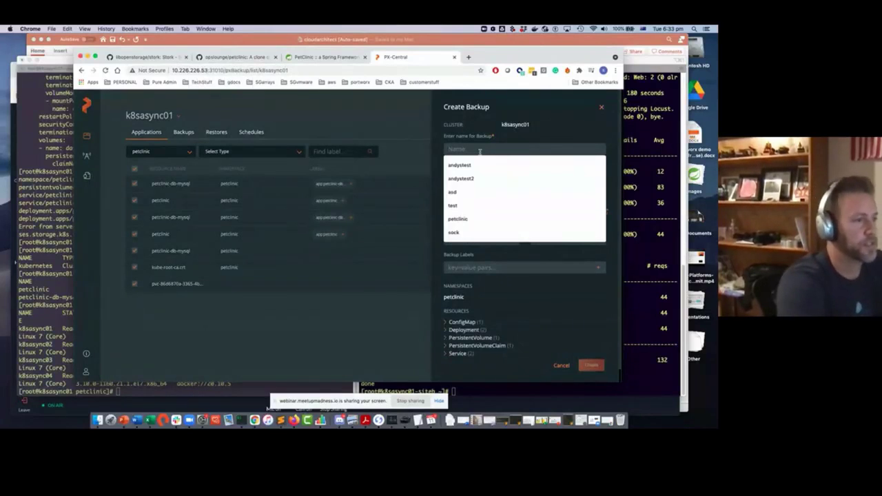
pyautogui.write('meetu')
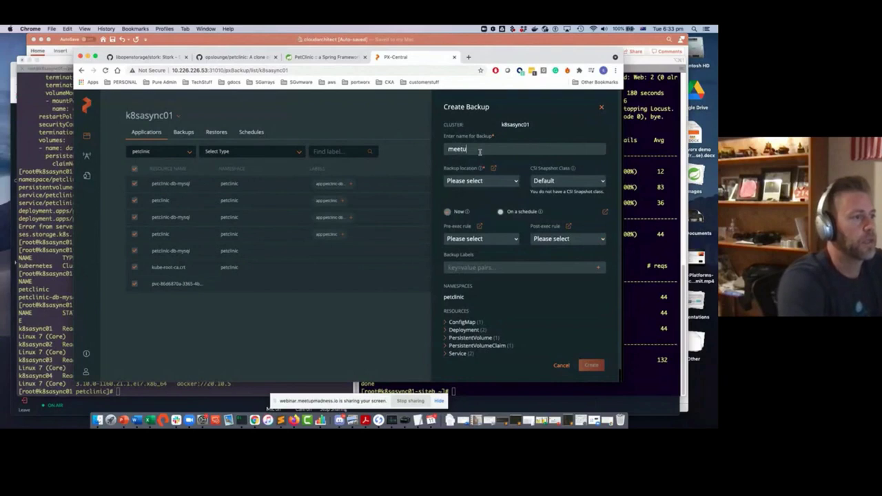
pyautogui.write('pworkshopdemo')
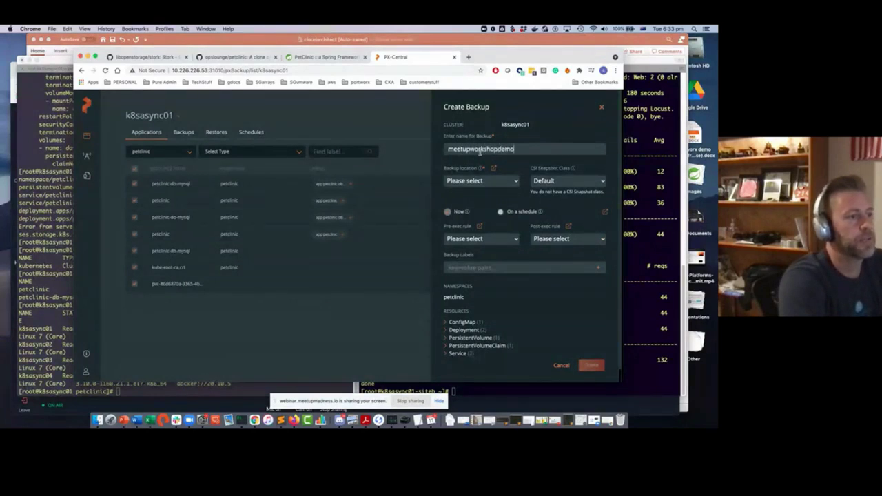
pyautogui.click(506, 181)
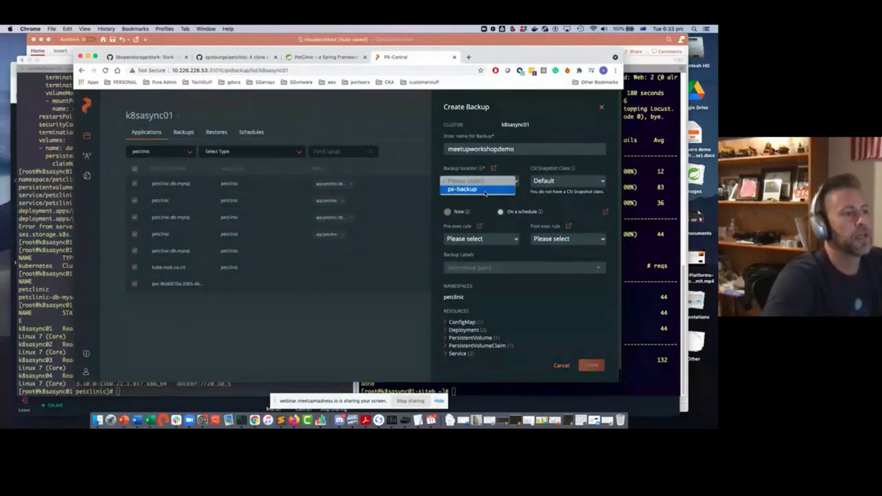
pyautogui.click(485, 193)
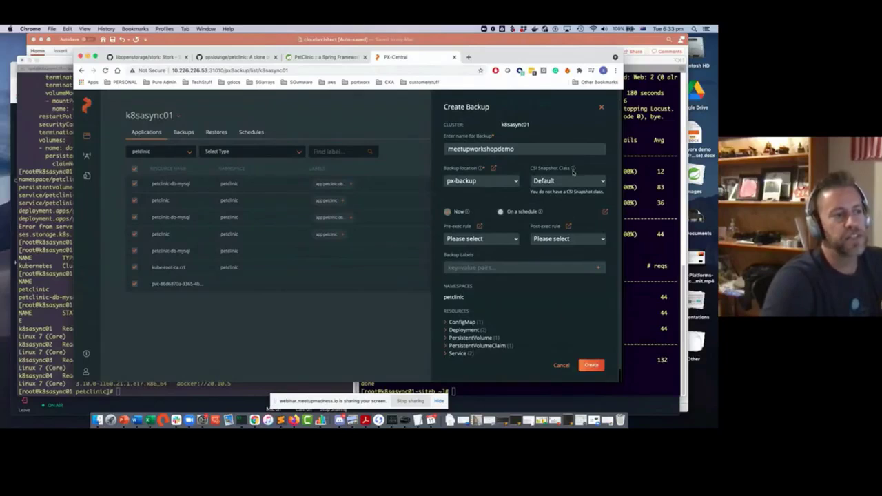
pyautogui.moveTo(573, 170)
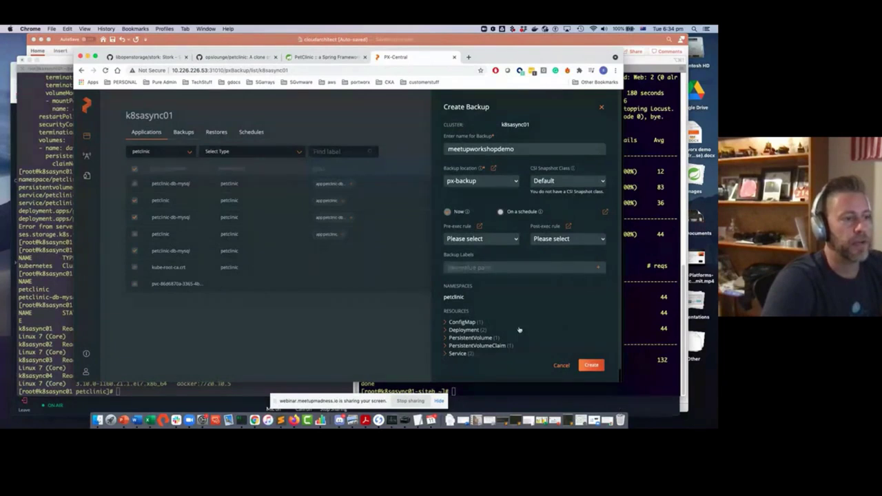
pyautogui.click(590, 366)
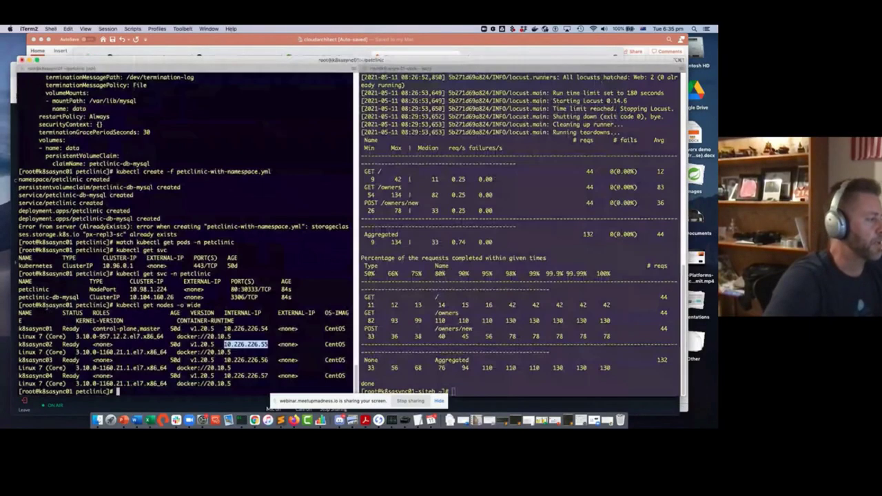
# Switch to iTerm2 and list the persistent volumes on k8sasync01 with kubectl get pv -n petclinic.
pyautogui.click(149, 420)
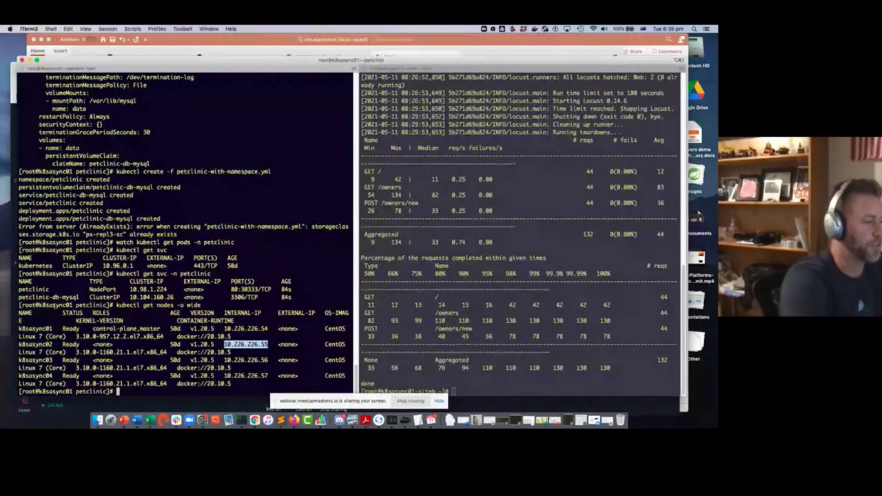
pyautogui.write('kubectl')
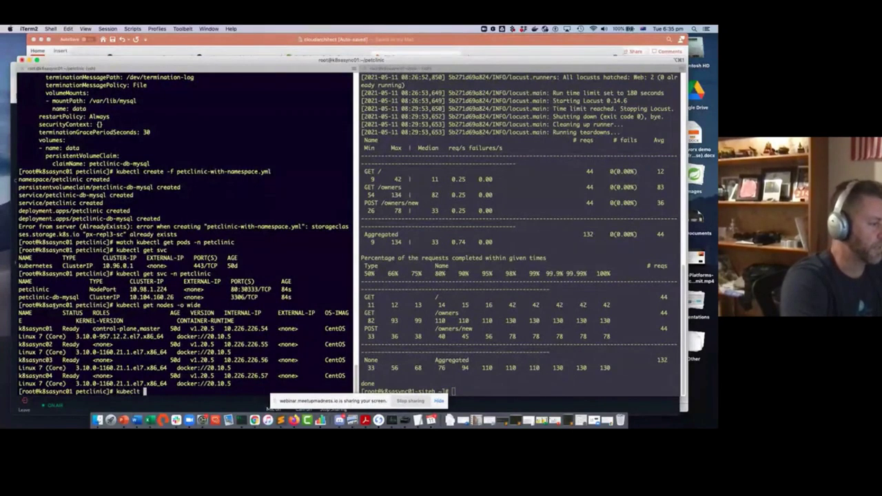
pyautogui.press('BackSpace')
pyautogui.write('ctl get pv -n petclinic')
pyautogui.press('Return')
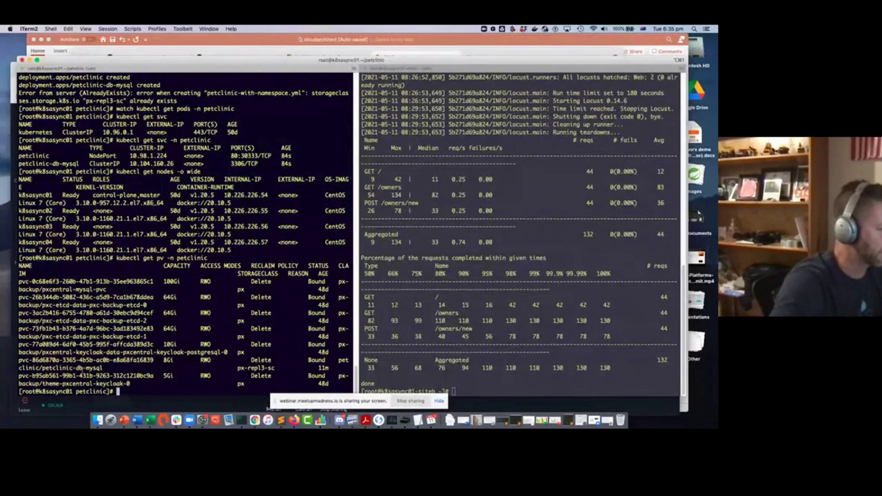
# Highlight the petclinic/petclinic-db-mysql volume entry in the persistent volume output, and clear the selection.
pyautogui.moveTo(184, 360); pyautogui.dragTo(350, 359)
pyautogui.moveTo(8, 363); pyautogui.dragTo(103, 368)
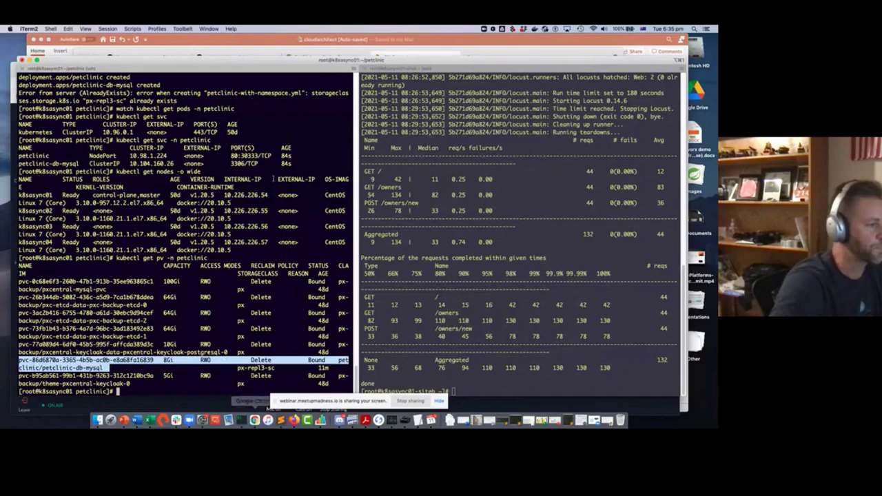
pyautogui.moveTo(294, 341); pyautogui.dragTo(9, 286)
pyautogui.click(144, 335)
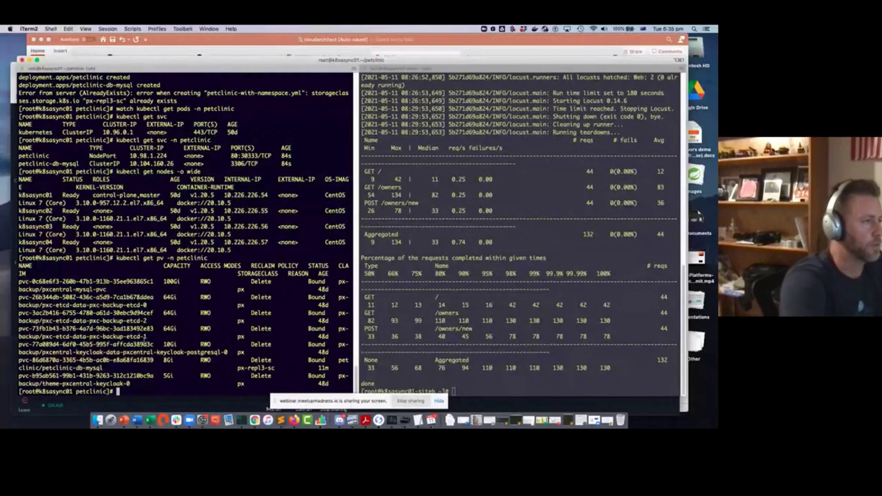
# Move the terminal window slightly down and list the k8sasync01 cluster's namespaces with kubectl get ns.
pyautogui.moveTo(390, 61); pyautogui.dragTo(395, 67)
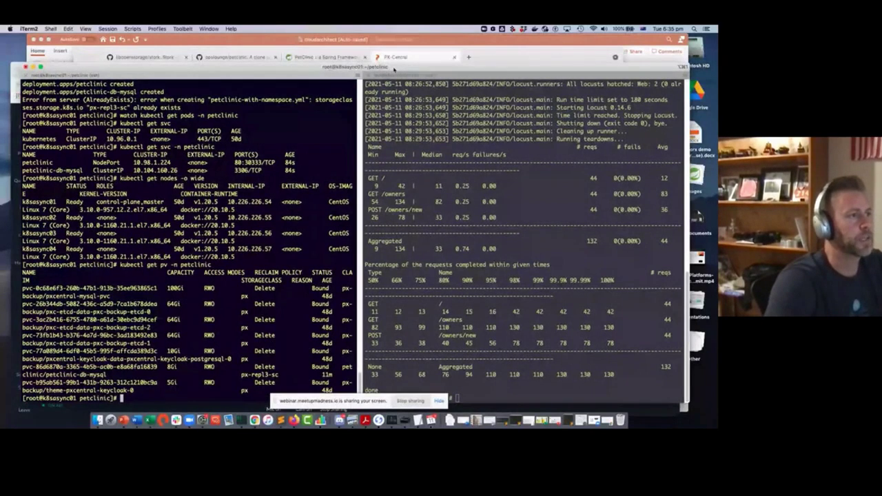
pyautogui.click(396, 59)
pyautogui.click(44, 179)
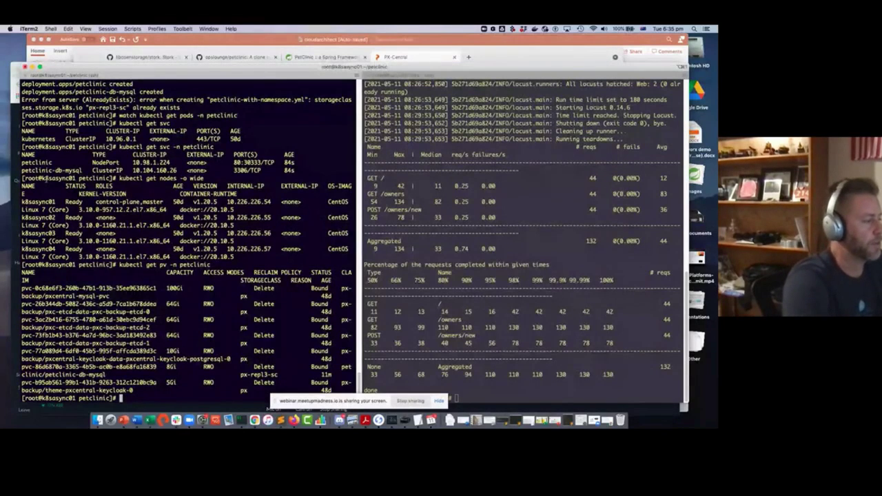
pyautogui.write('kubectl get ns')
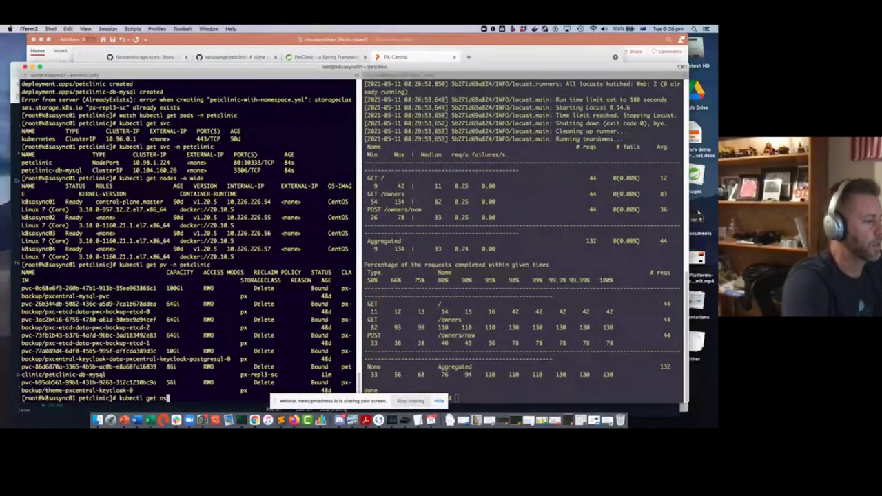
pyautogui.press('Return')
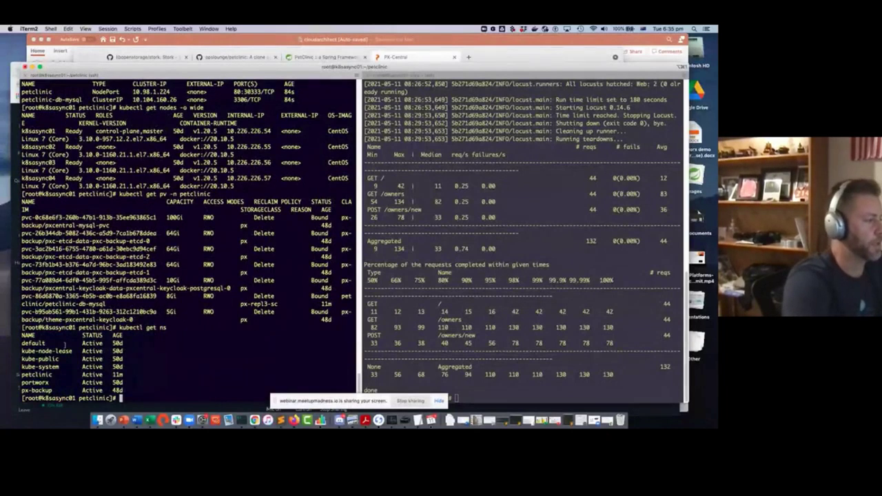
# List the pods in the px-backup namespace with kubectl get pods -n px-backup.
pyautogui.write('p')
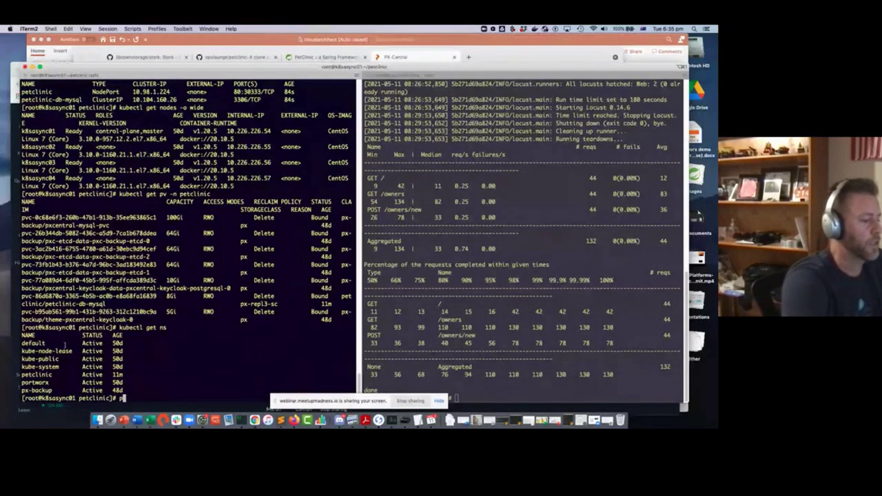
pyautogui.press('BackSpace')
pyautogui.write('kub')
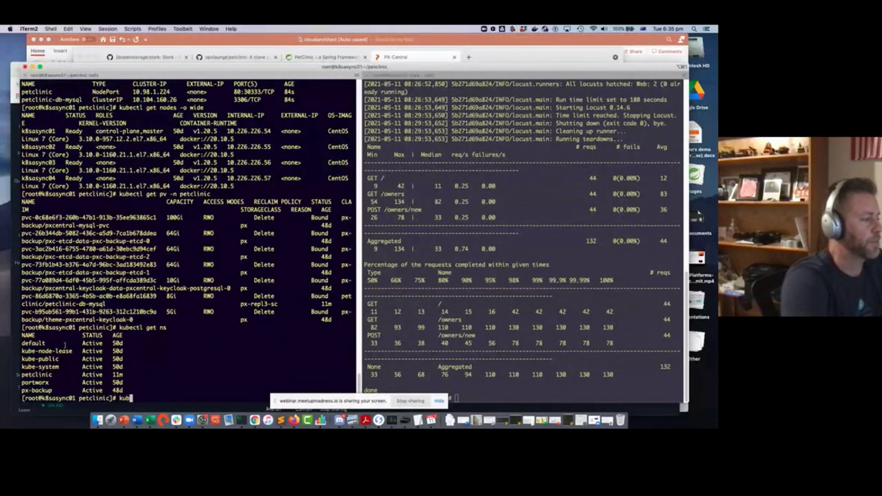
pyautogui.write('ekubec')
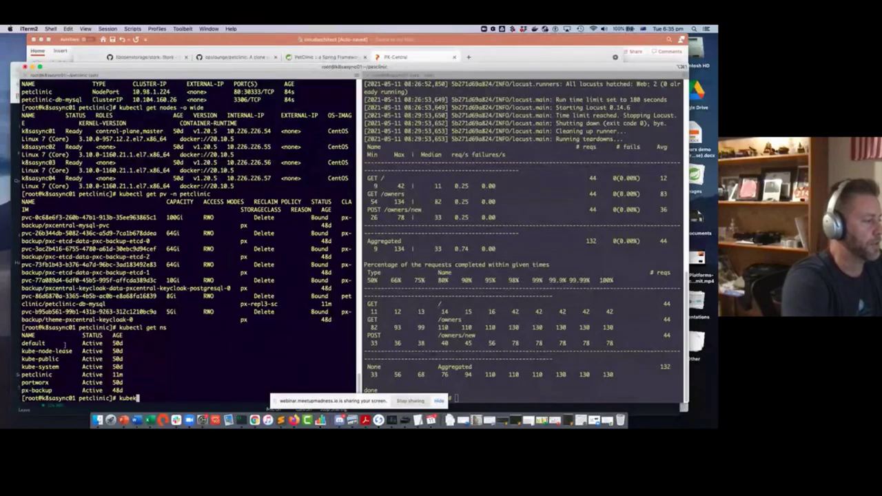
pyautogui.press('BackSpace')
pyautogui.press('BackSpace')
pyautogui.press('BackSpace')
pyautogui.press('BackSpace')
pyautogui.write('ctl ')
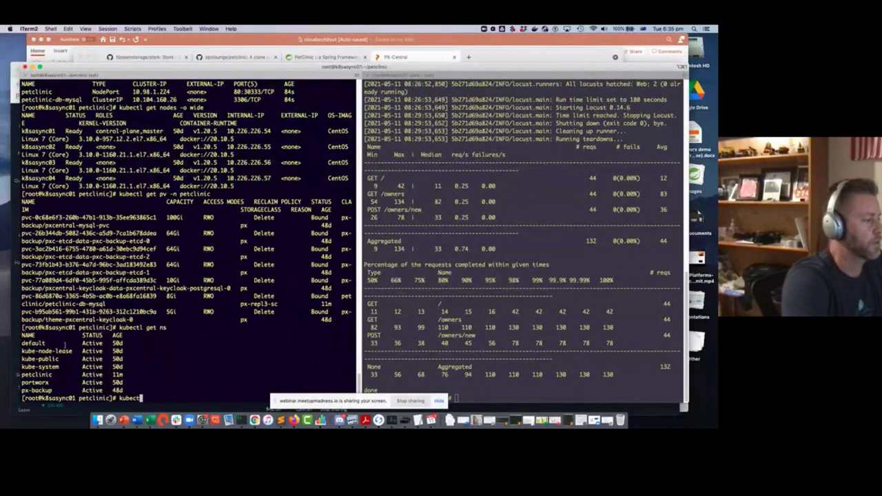
pyautogui.write('get p')
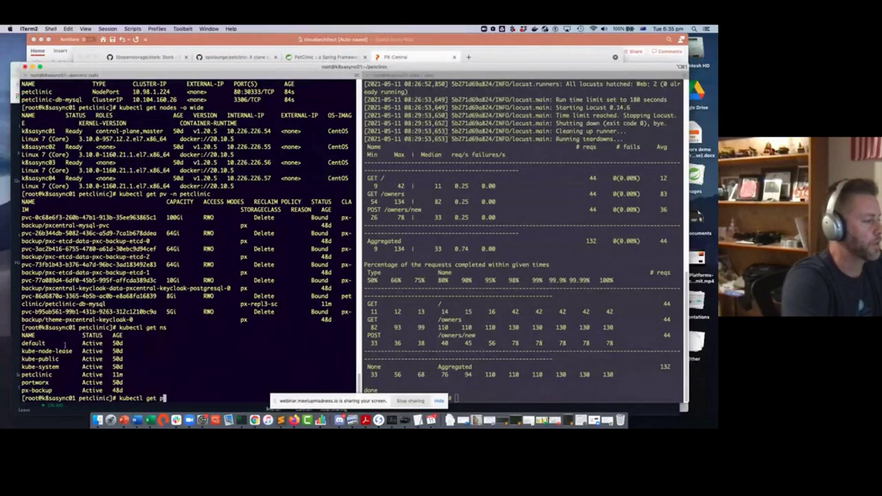
pyautogui.write('ods -n px-backup')
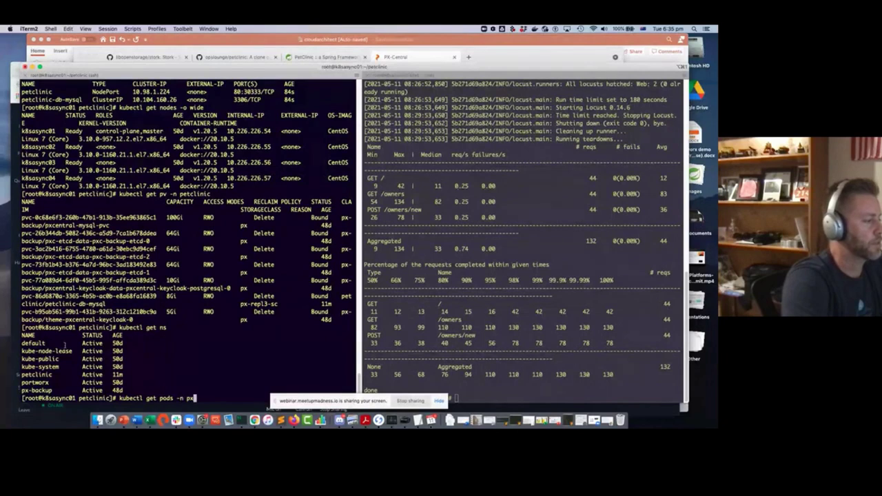
pyautogui.press('Return')
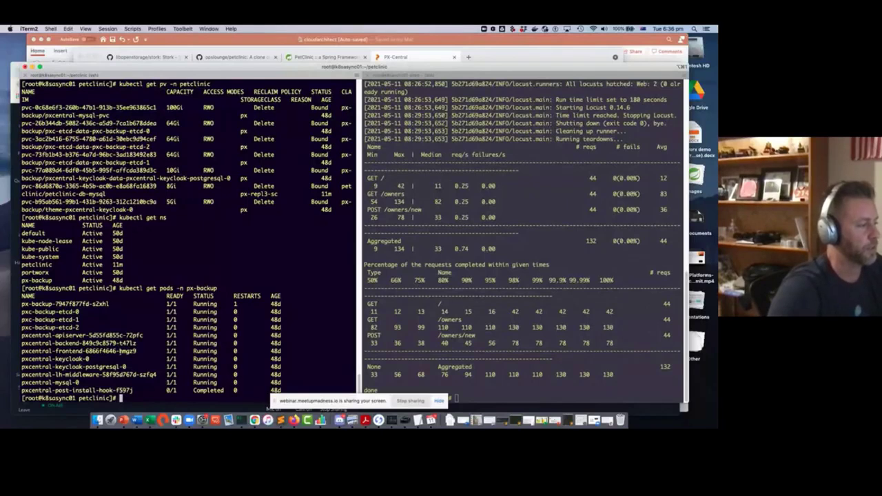
# Switch to Chrome, view the Petclinic owners list, and return to the k8sasync01 backups in PX-Central.
pyautogui.click(403, 58)
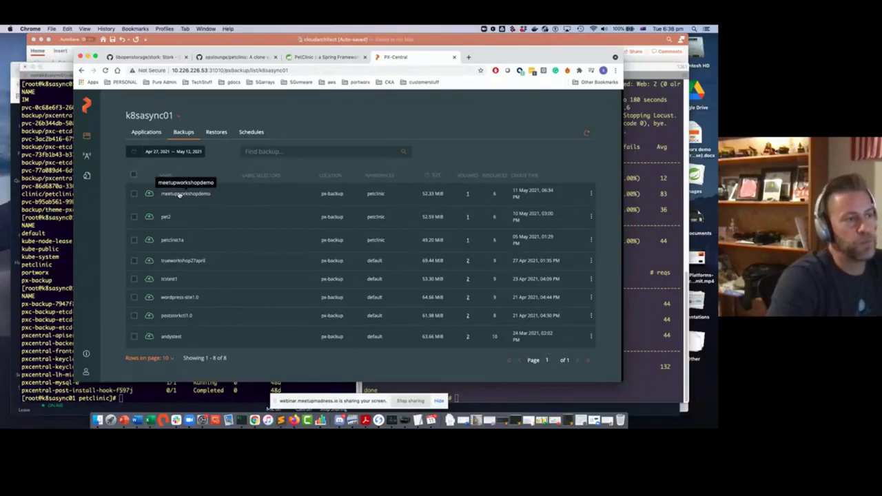
pyautogui.click(323, 57)
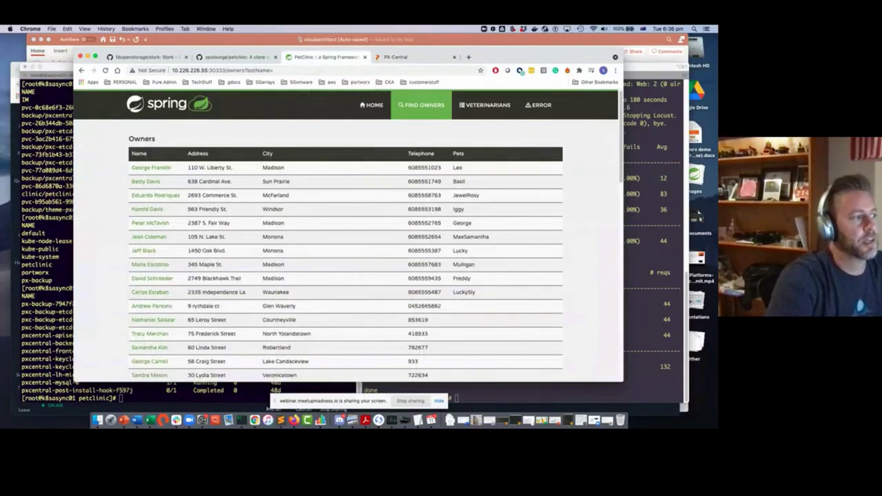
pyautogui.click(402, 57)
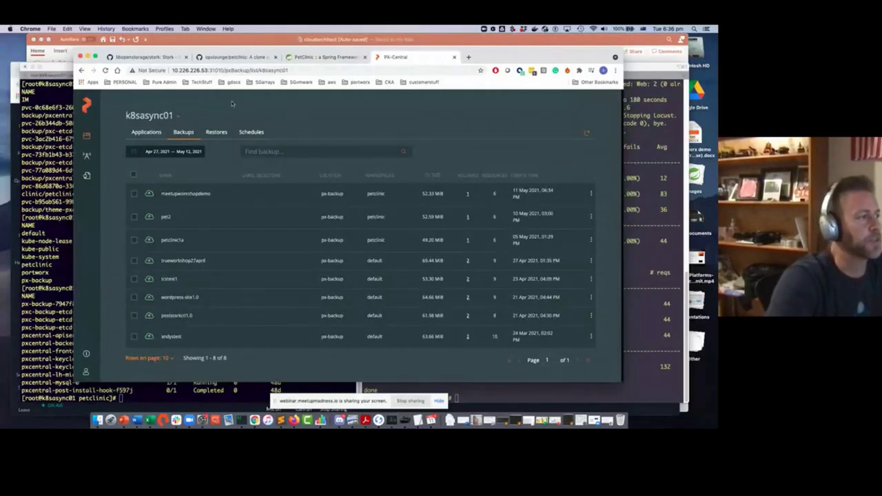
# Open a restore of the meetupworkshopdemo backup, name it meetuprestore, and set the destination cluster to k8sasync01-siteb.
pyautogui.click(591, 194)
pyautogui.click(542, 189)
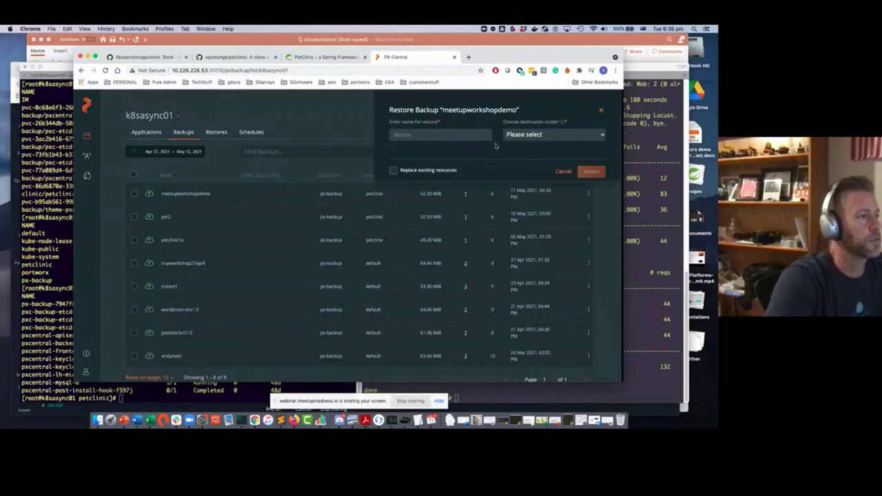
pyautogui.click(423, 135)
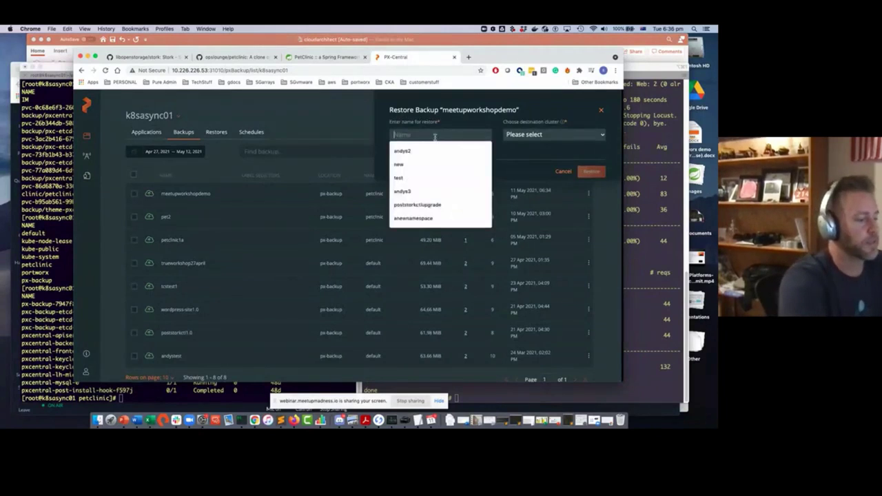
pyautogui.write('meetup')
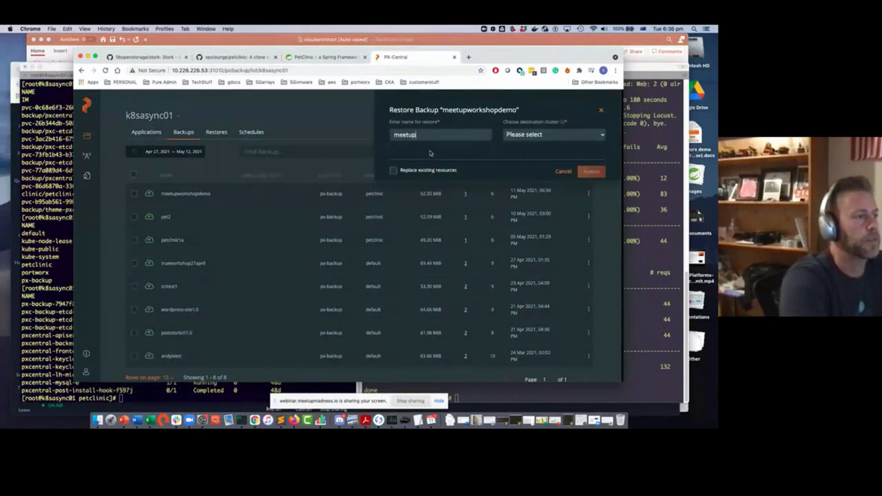
pyautogui.write('restore')
pyautogui.click(528, 137)
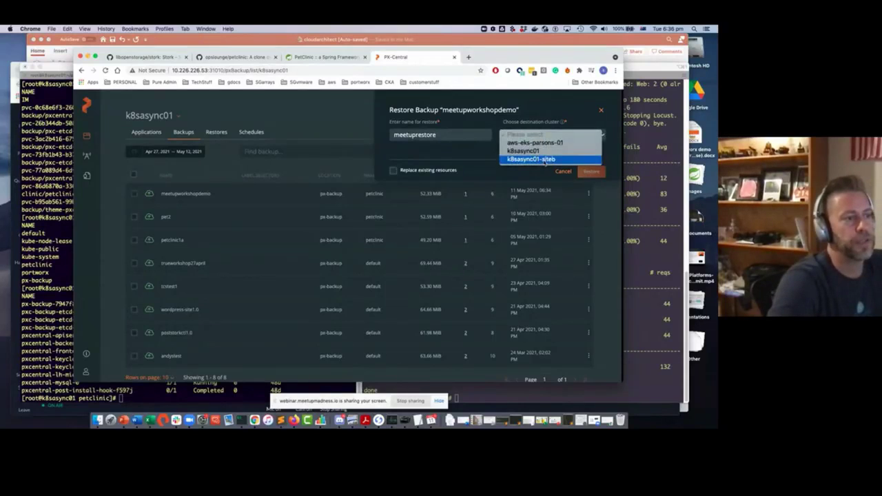
pyautogui.click(531, 159)
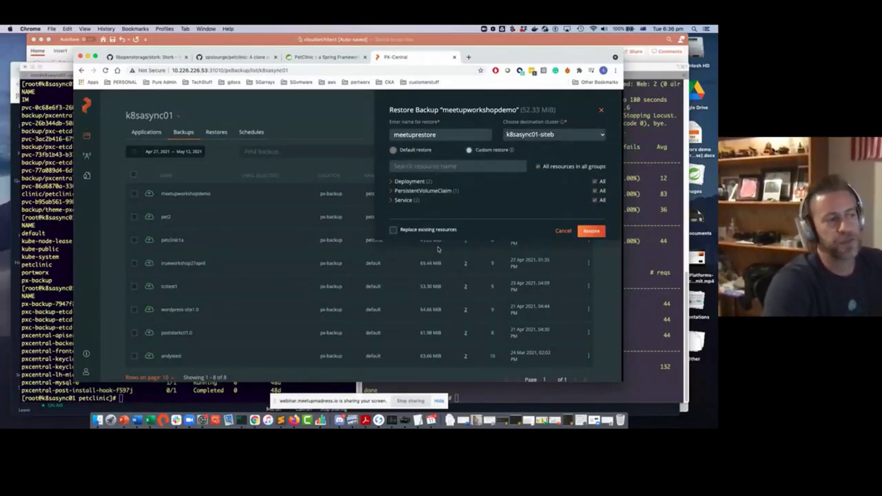
# Choose a custom restore, keeping petclinic as the destination namespace and all resources included, and start the restore.
pyautogui.click(471, 151)
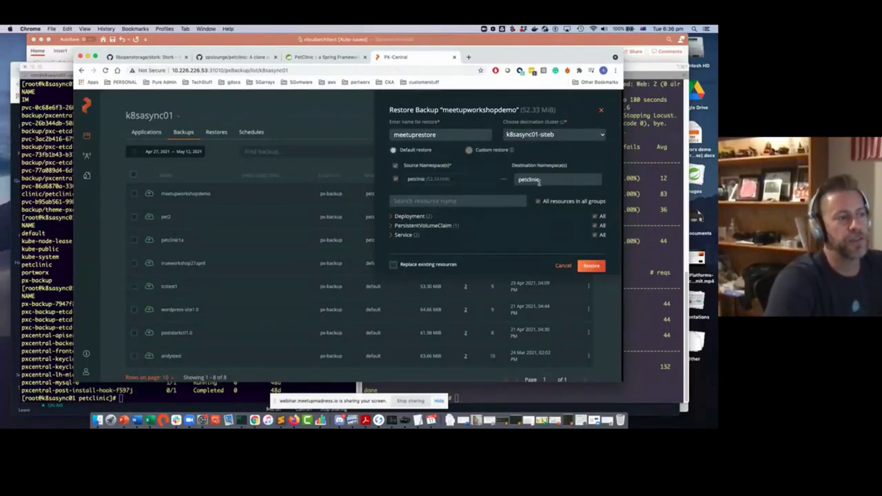
pyautogui.click(551, 180)
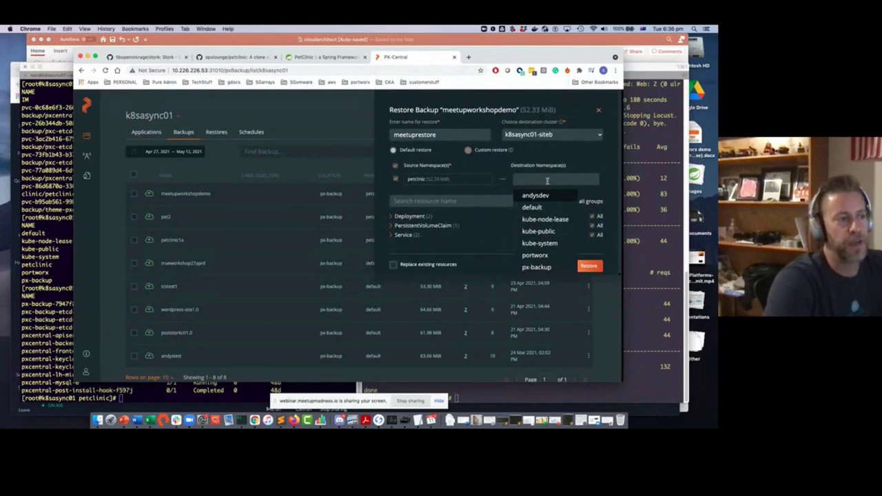
pyautogui.click(509, 162)
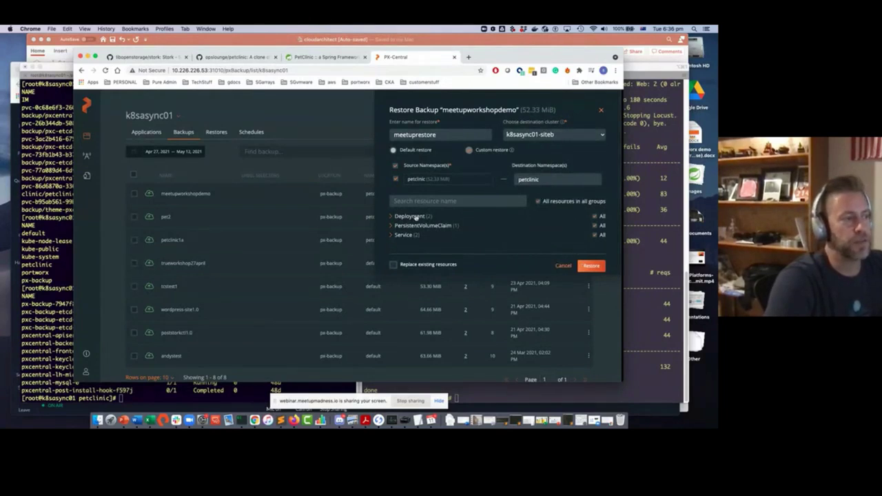
pyautogui.click(392, 216)
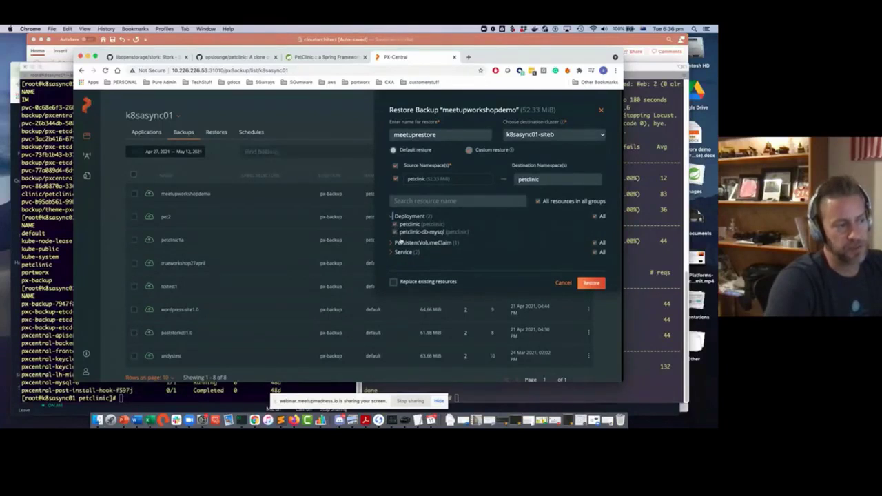
pyautogui.click(391, 217)
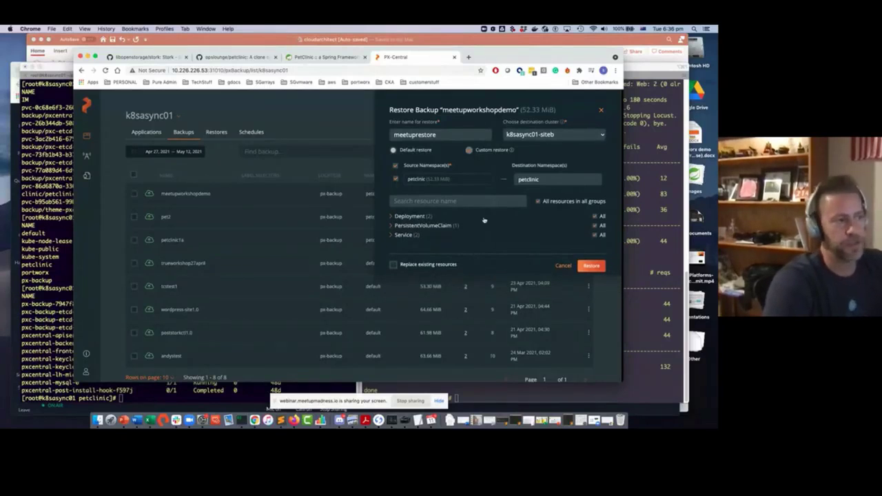
pyautogui.click(592, 266)
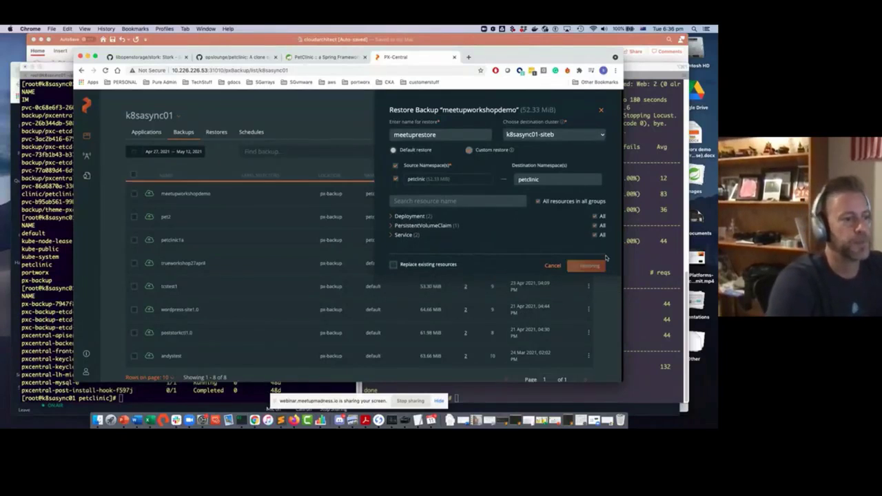
# Switch to iTerm2, clear the k8sasync01-siteb session, and monitor its pods with watch kubectl get pods -n petclinic.
pyautogui.press('super+Tab')
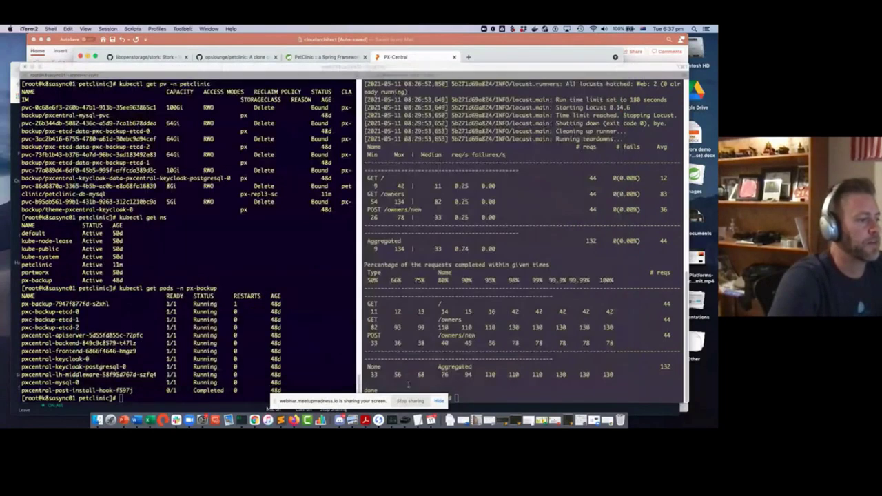
pyautogui.write('clear')
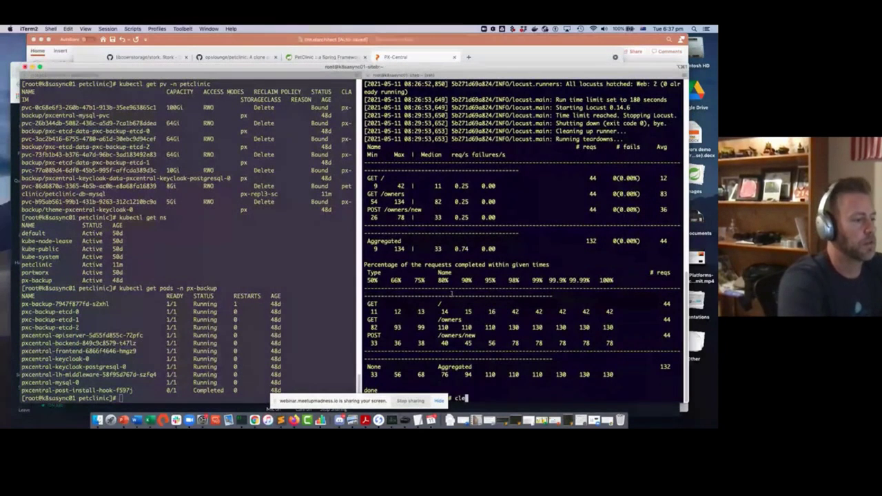
pyautogui.press('Return')
pyautogui.write('watch')
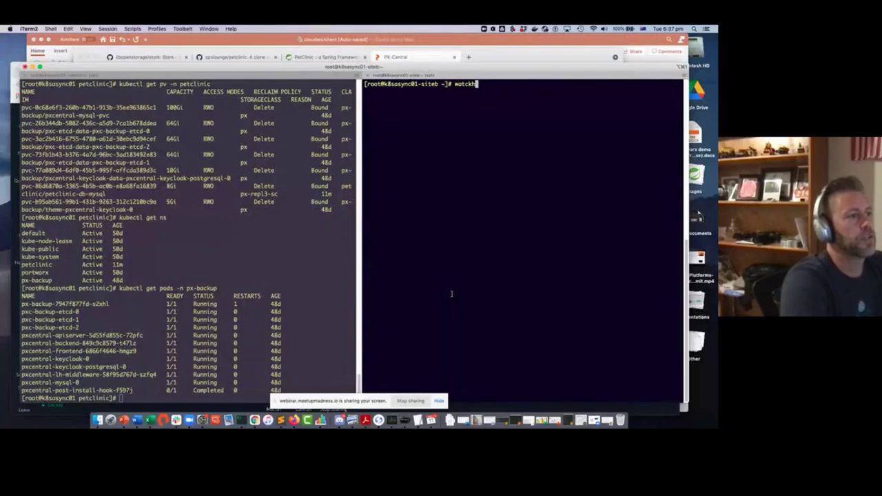
pyautogui.press('BackSpace')
pyautogui.write('h ')
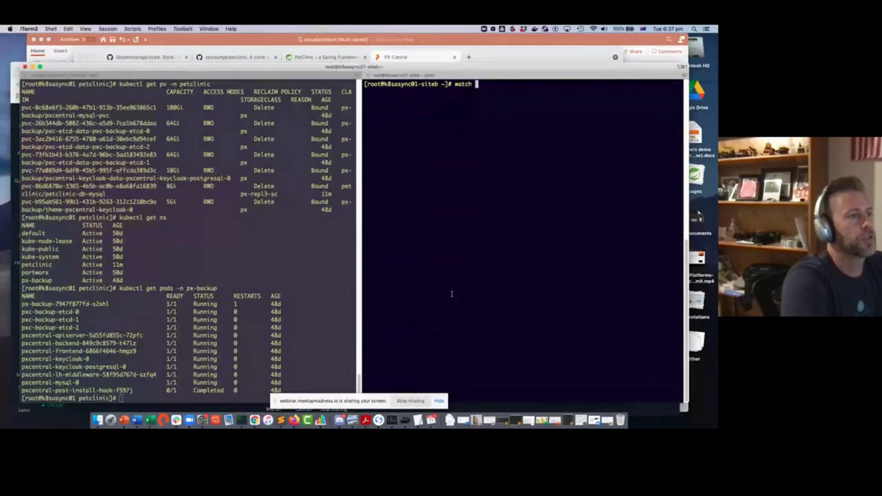
pyautogui.write('kubectl get pods ')
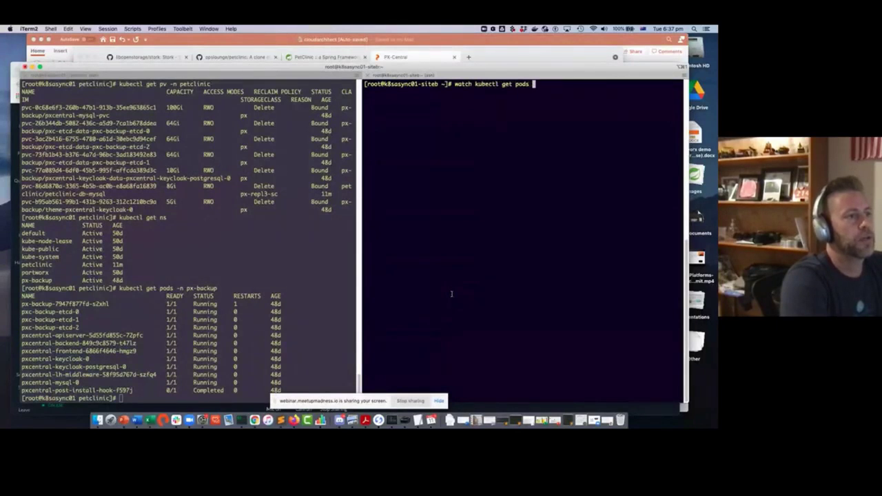
pyautogui.write('-n pet')
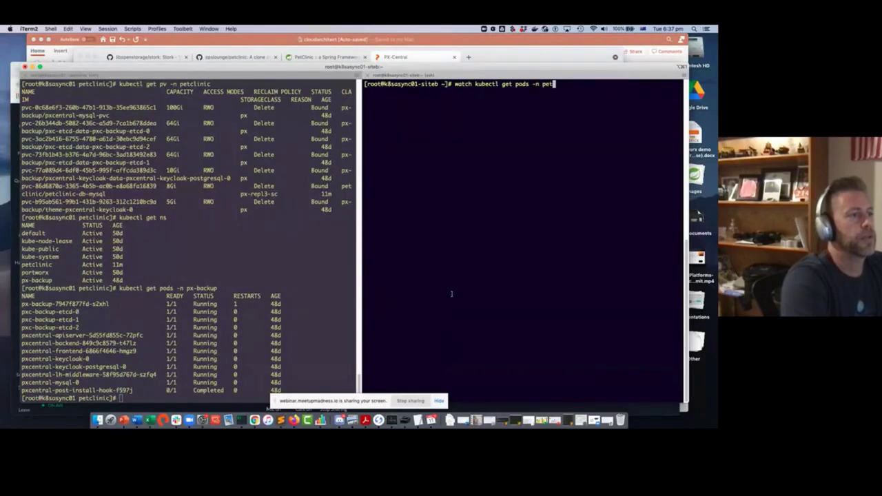
pyautogui.write('clinic')
pyautogui.press('Return')
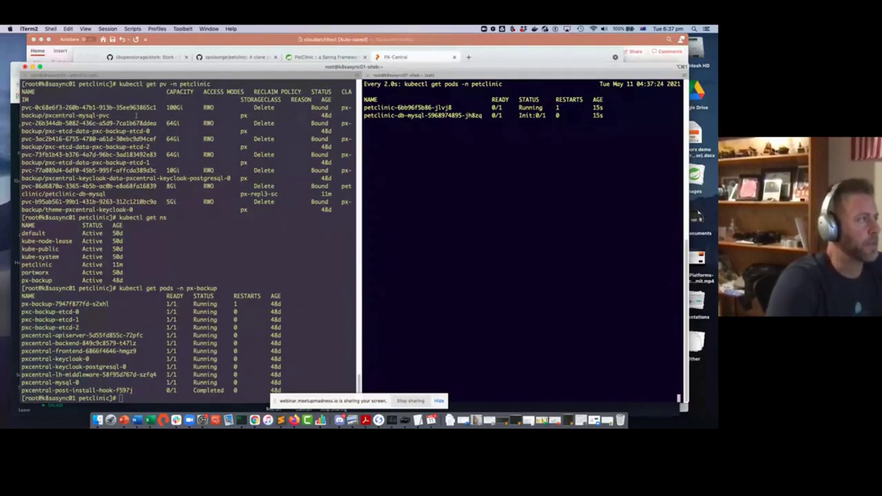
# Switch to PowerPoint to show the Demo Landscape slide, and minimize the presentation window.
pyautogui.click(124, 419)
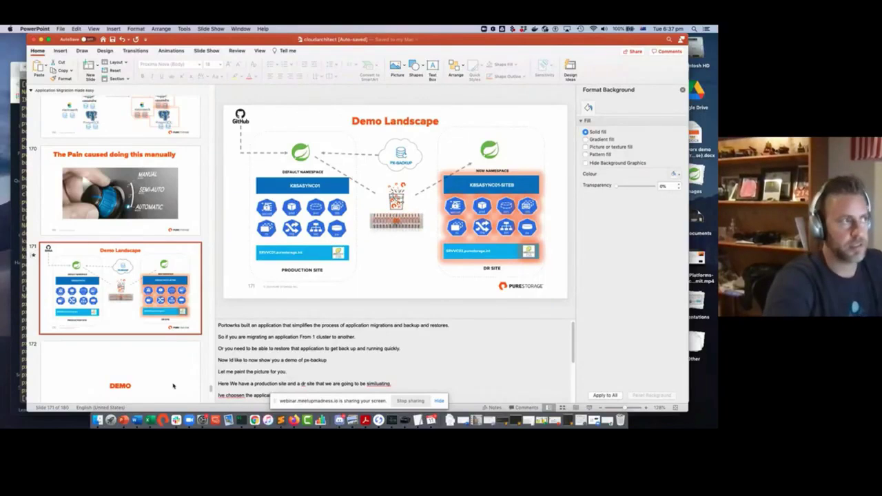
pyautogui.moveTo(239, 43); pyautogui.dragTo(228, 51)
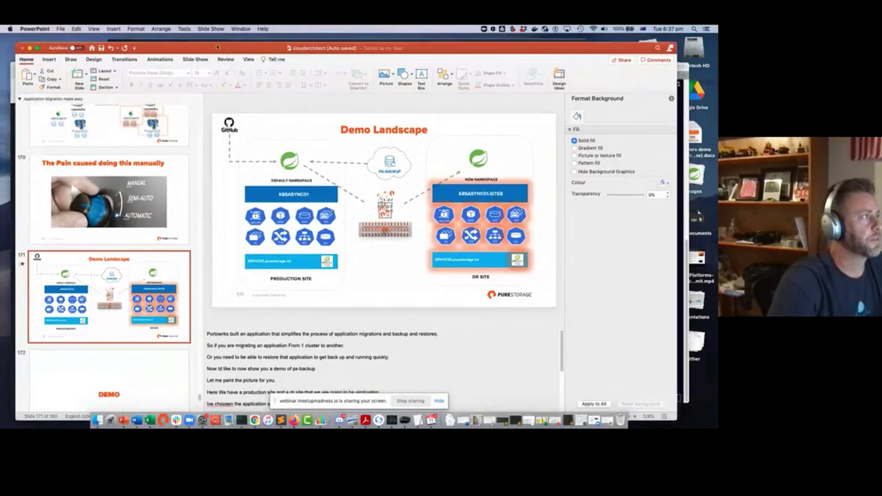
pyautogui.click(27, 47)
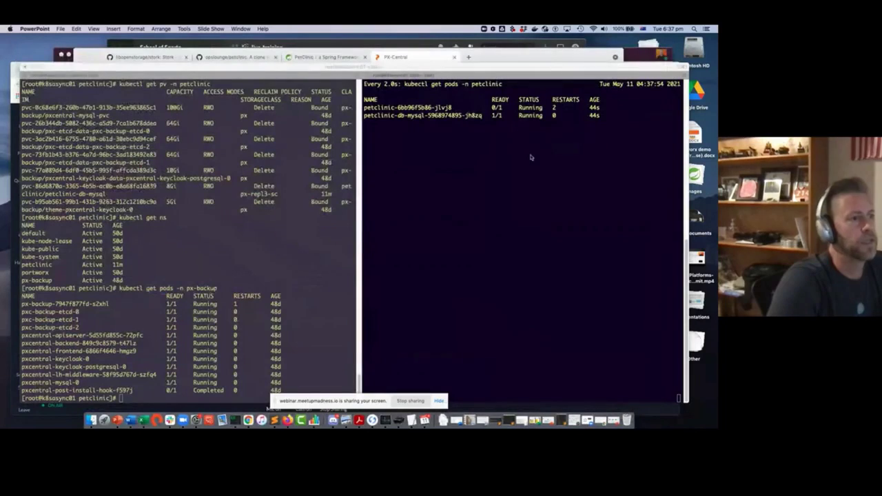
# In iTerm2, stop the pod watch, list the siteb nodes with kubectl get nodes -o wide, and highlight their internal IPs.
pyautogui.doubleClick(434, 74)
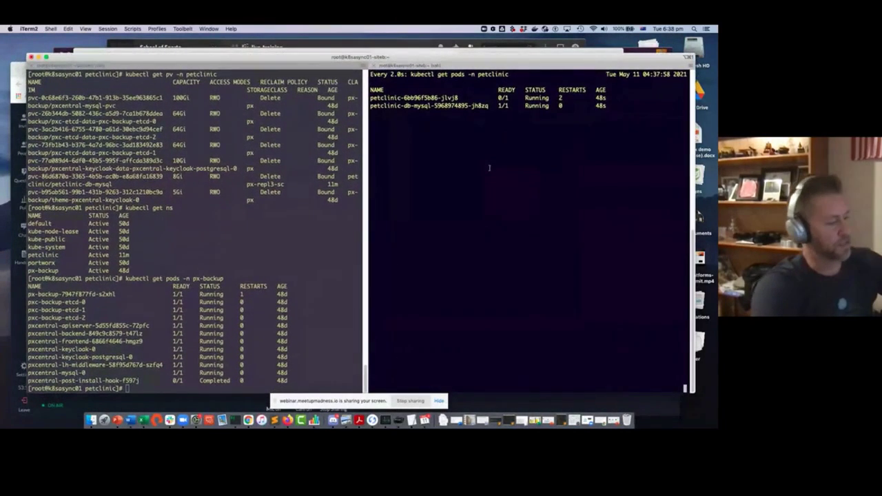
pyautogui.hotkey('ctrl', 'c')
pyautogui.write('kubectl get nodes -o wi')
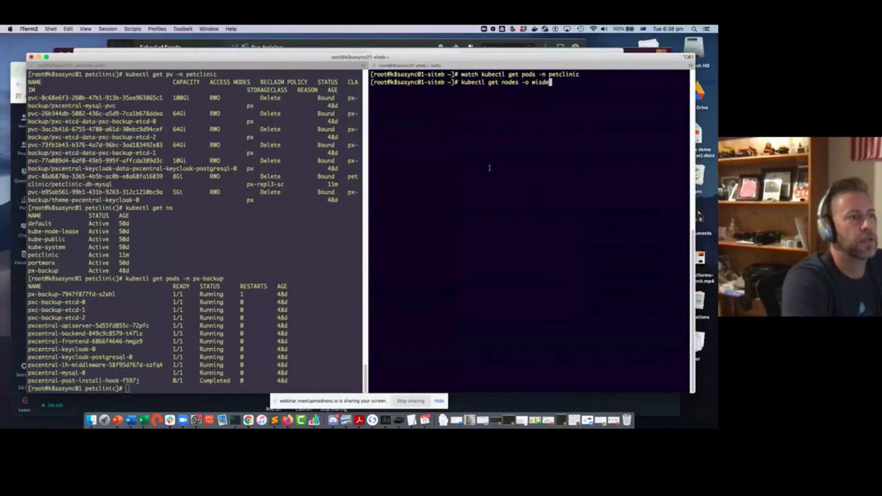
pyautogui.write('de')
pyautogui.press('Return')
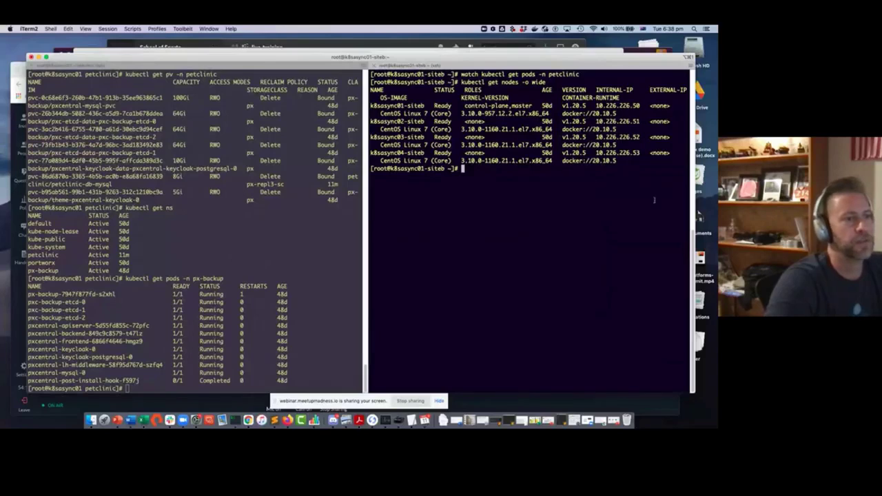
pyautogui.moveTo(631, 105); pyautogui.dragTo(641, 152)
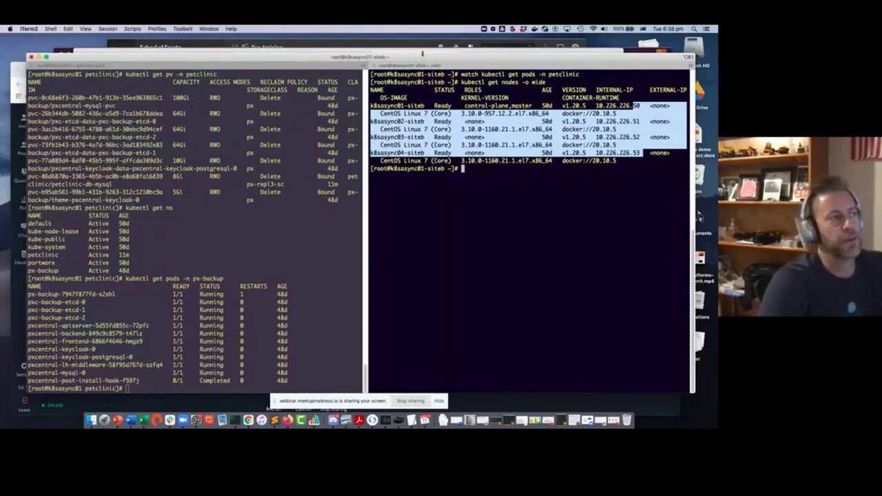
# Move the terminal window down, check the k8sasync01-siteb restores list in Chrome, and return to iTerm2.
pyautogui.moveTo(423, 60); pyautogui.dragTo(427, 105)
pyautogui.click(427, 85)
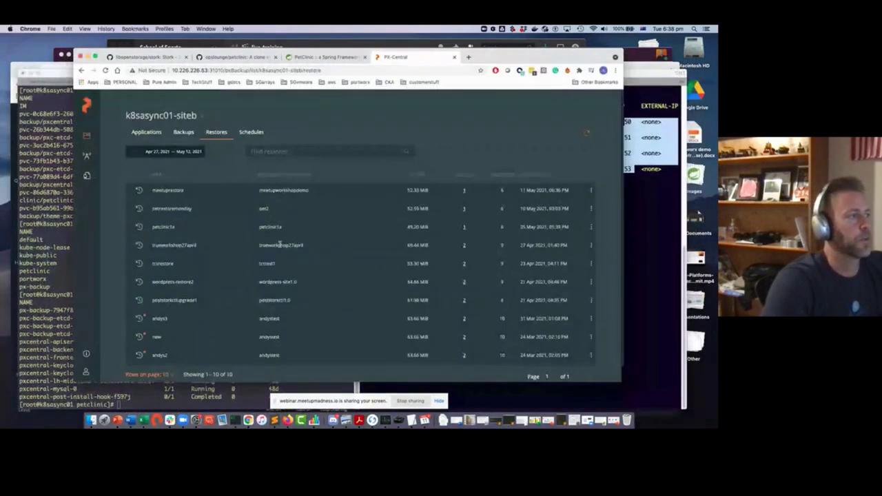
pyautogui.click(277, 387)
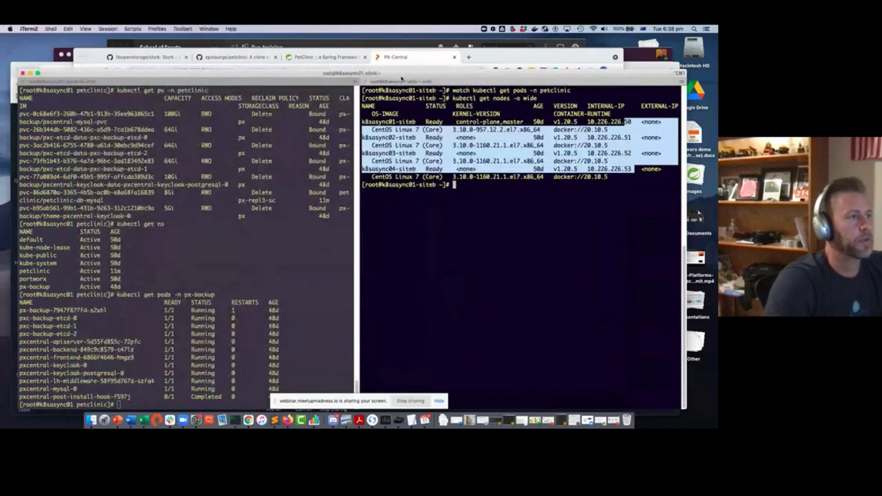
# Move the terminal window up and rerun watch kubectl get pods -n petclinic on k8sasync01-siteb.
pyautogui.moveTo(402, 79); pyautogui.dragTo(383, 61)
pyautogui.click(464, 190)
pyautogui.press('Up')
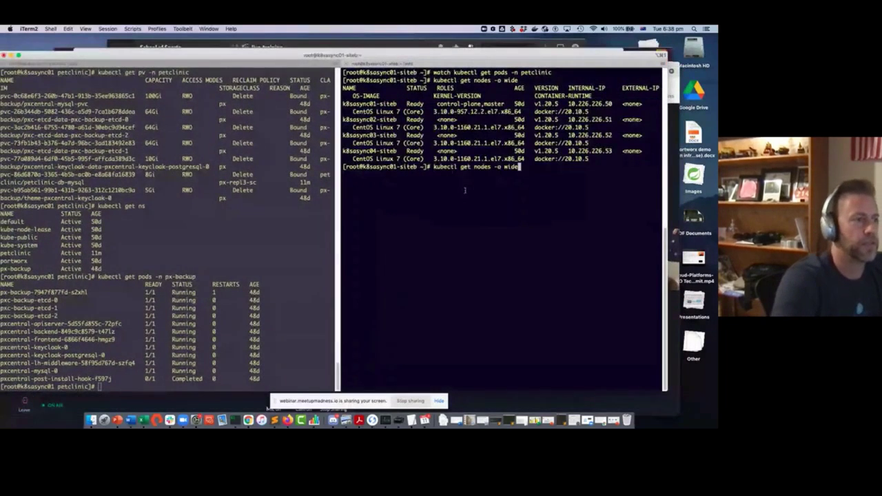
pyautogui.press('Up')
pyautogui.press('Down')
pyautogui.press('Up')
pyautogui.press('Return')
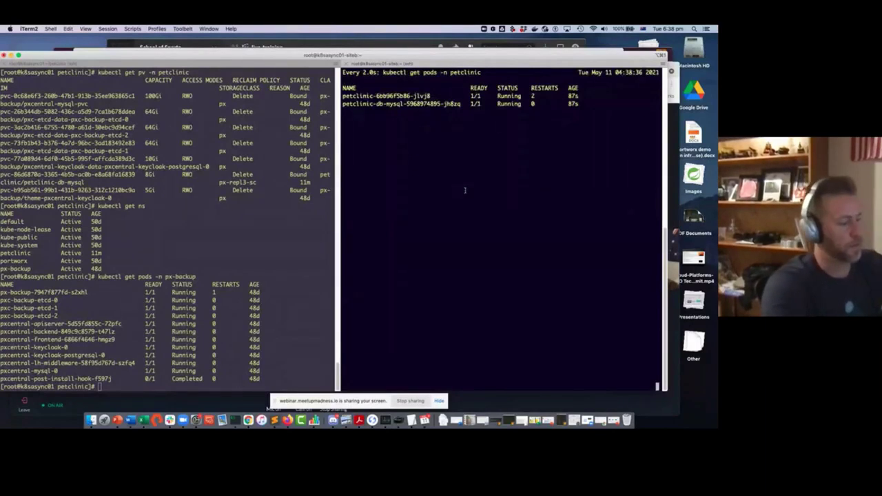
# Stop the pod watch on k8sasync01-siteb and list the application's services with kubectl get svc -n petclinic.
pyautogui.hotkey('ctrl', 'c')
pyautogui.write('kbuecltg')
pyautogui.press('BackSpace')
pyautogui.press('BackSpace')
pyautogui.press('BackSpace')
pyautogui.press('BackSpace')
pyautogui.press('BackSpace')
pyautogui.press('BackSpace')
pyautogui.press('BackSpace')
pyautogui.press('BackSpace')
pyautogui.write('kubec')
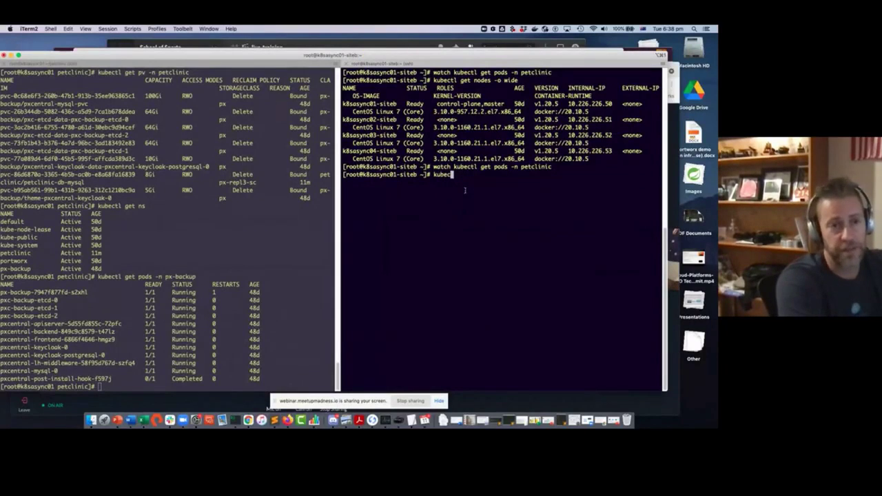
pyautogui.write('tl get svc')
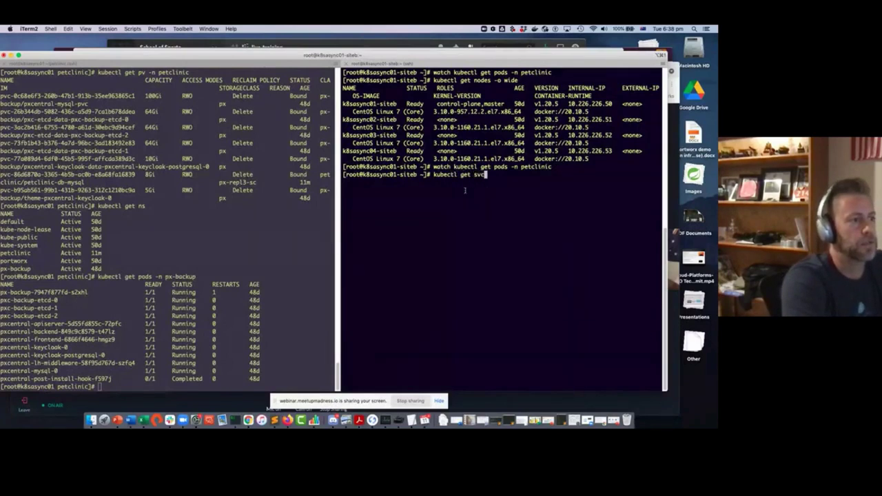
pyautogui.write(' -n petclinic')
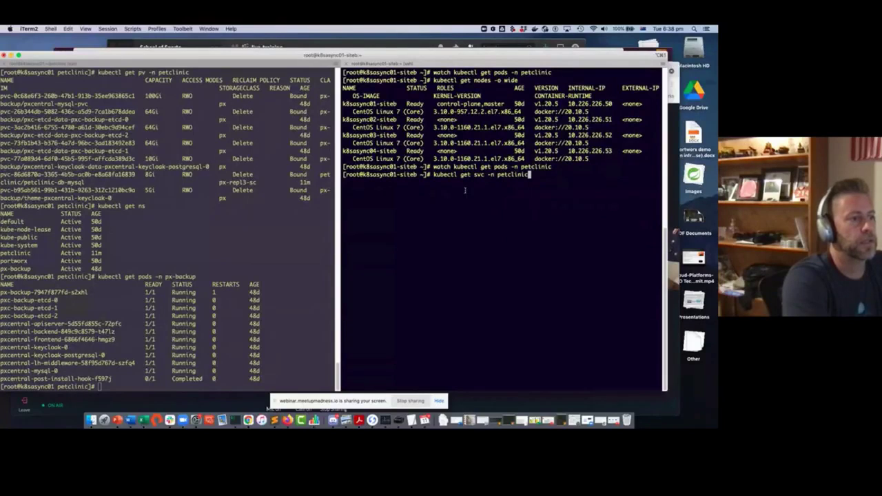
pyautogui.press('Return')
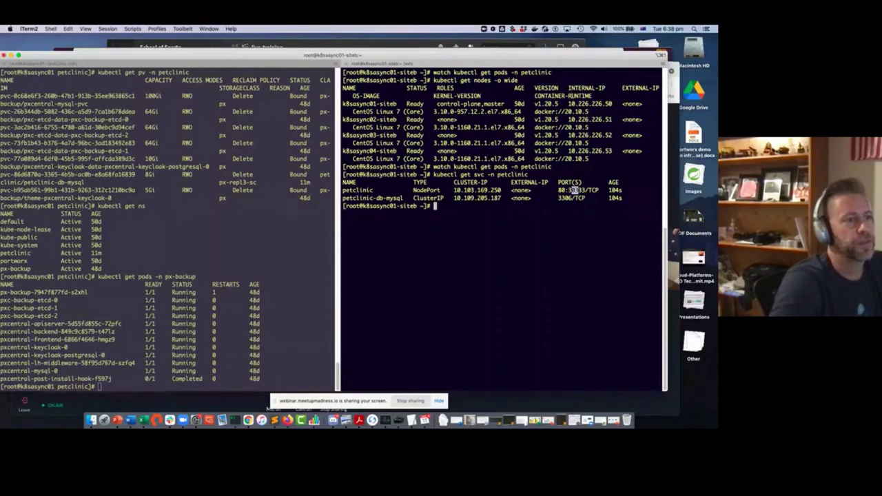
# Copy the internal IP of k8sasync03-siteb and open 10.226.226.52:30333 in a new Chrome tab.
pyautogui.moveTo(569, 135); pyautogui.dragTo(612, 136)
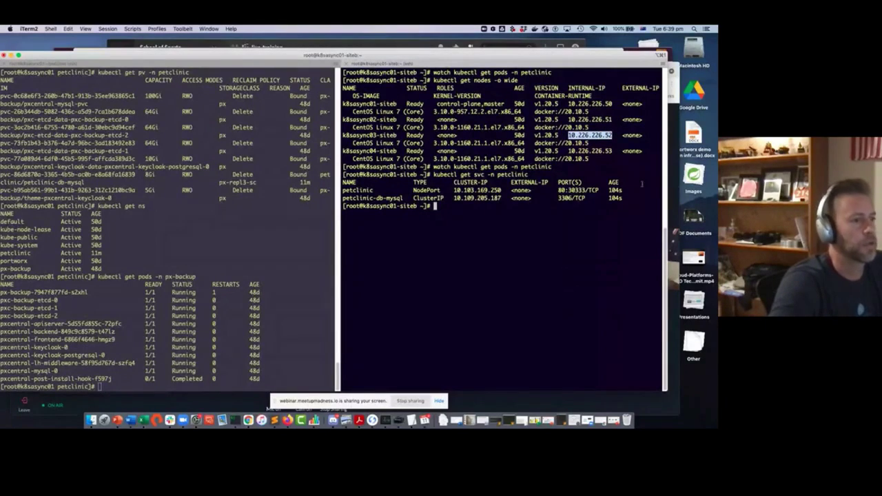
pyautogui.click(248, 420)
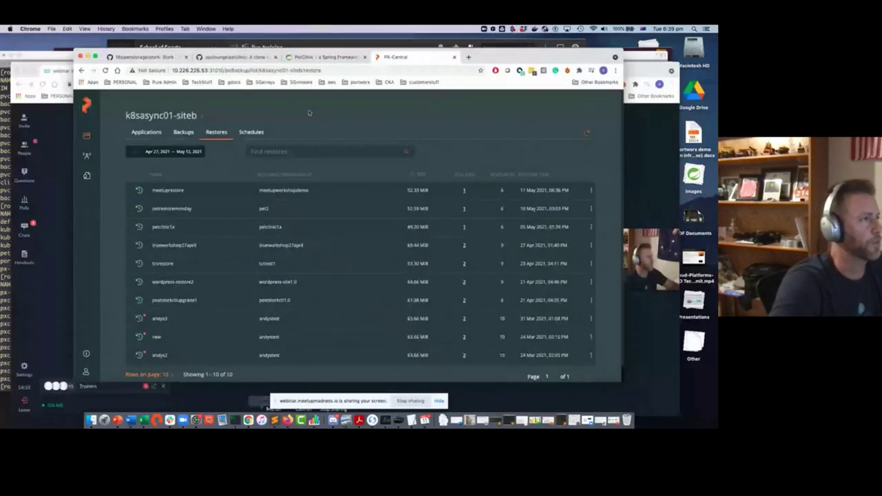
pyautogui.press('super+t')
pyautogui.rightClick(407, 69)
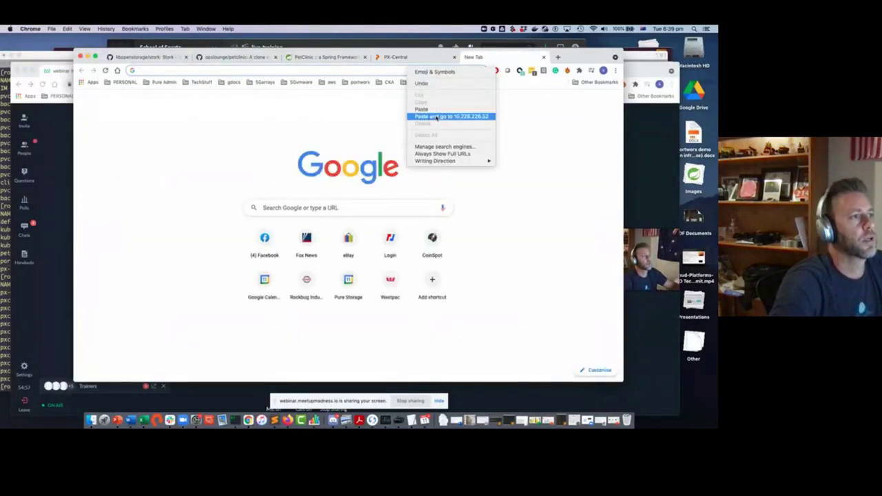
pyautogui.click(451, 114)
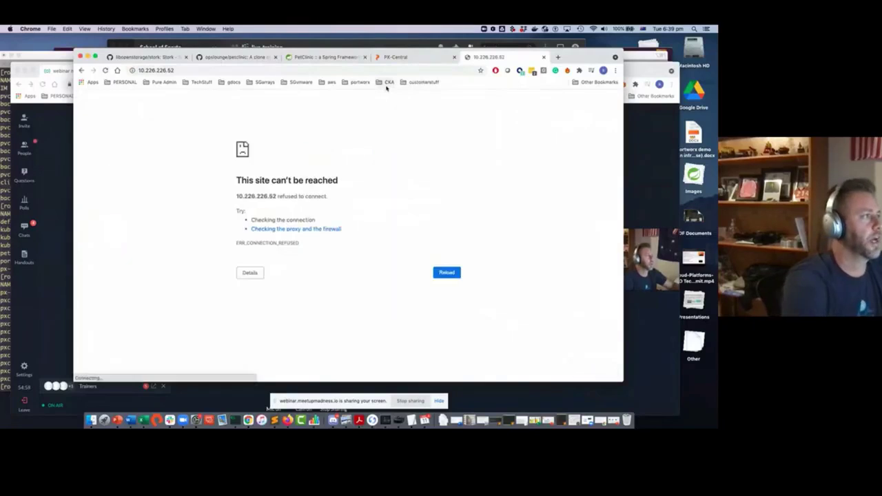
pyautogui.click(394, 70)
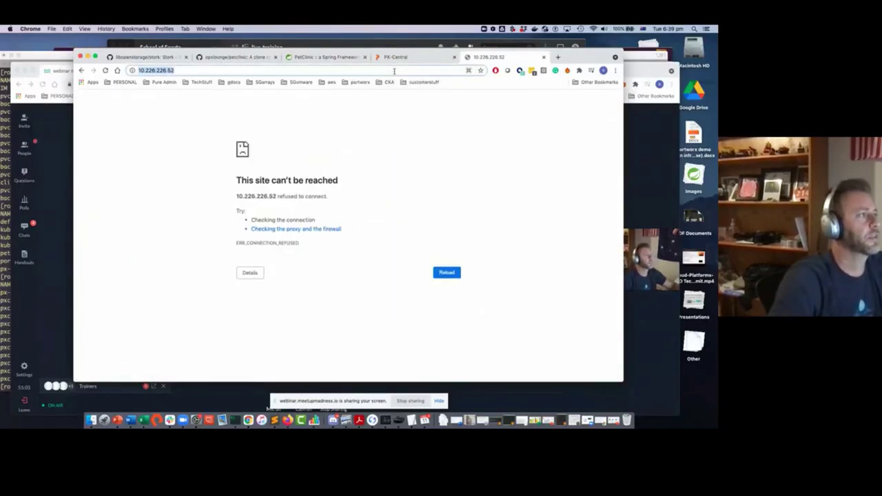
pyautogui.click(333, 69)
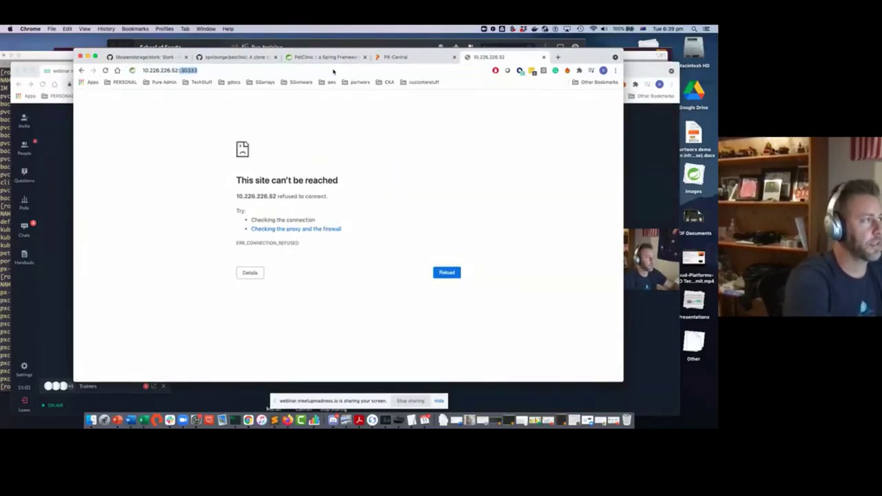
pyautogui.write(':30333')
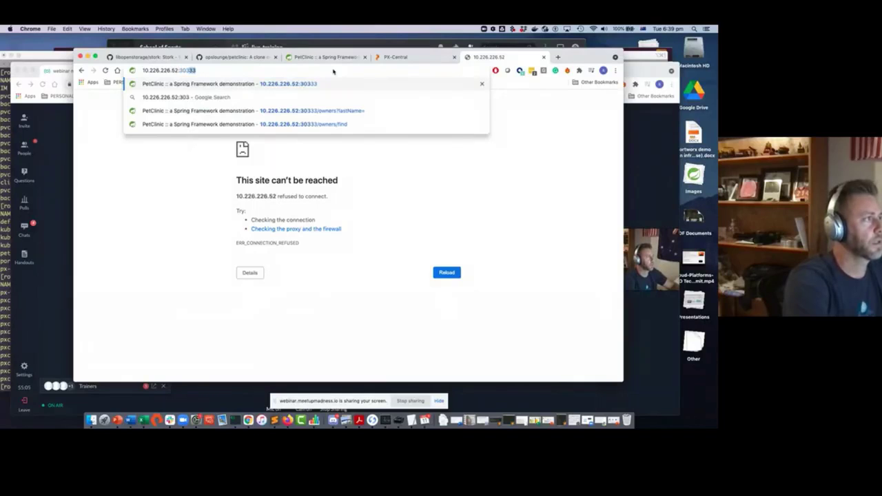
pyautogui.press('Return')
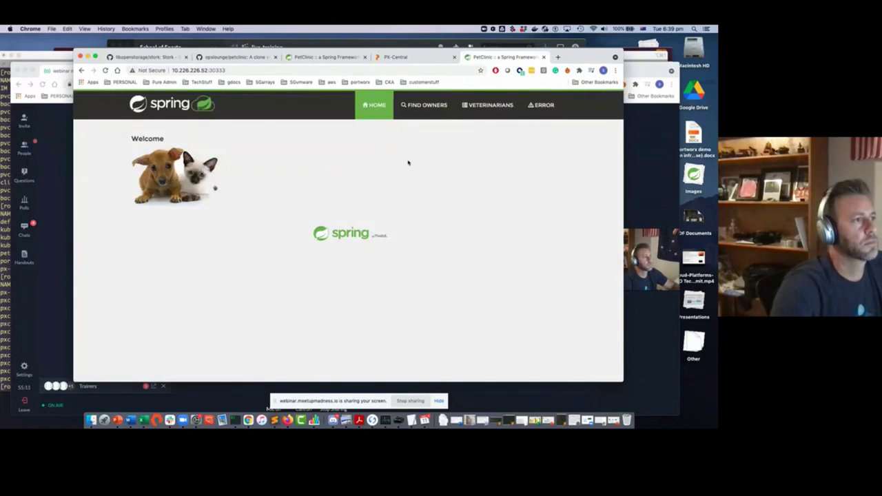
# List all owners in the restored PetClinic application and look through the records to the end.
pyautogui.click(427, 103)
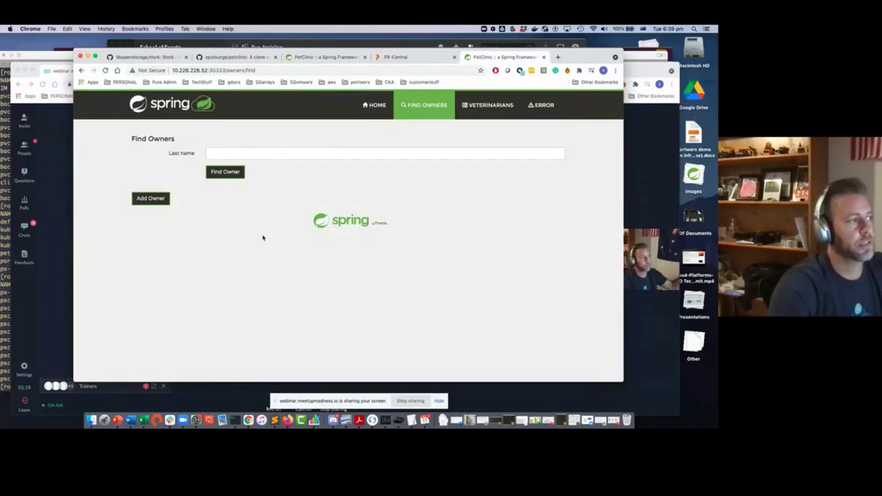
pyautogui.click(232, 175)
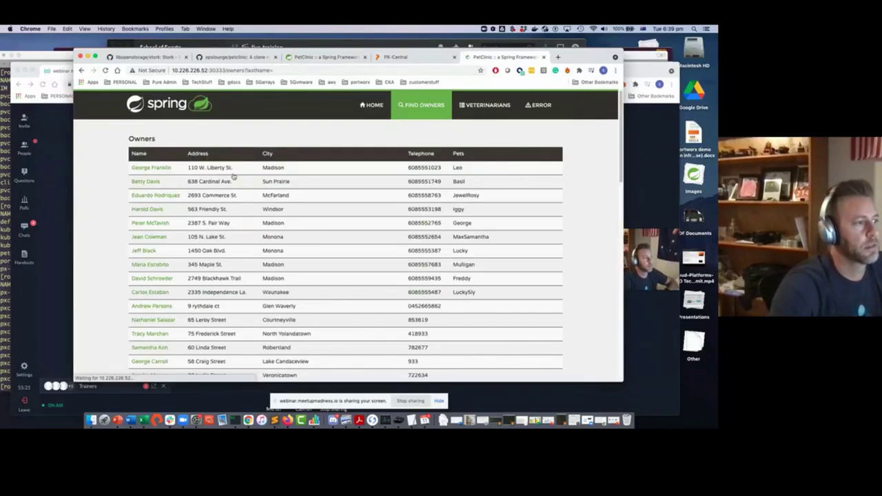
pyautogui.scroll(-15, 256, 225)
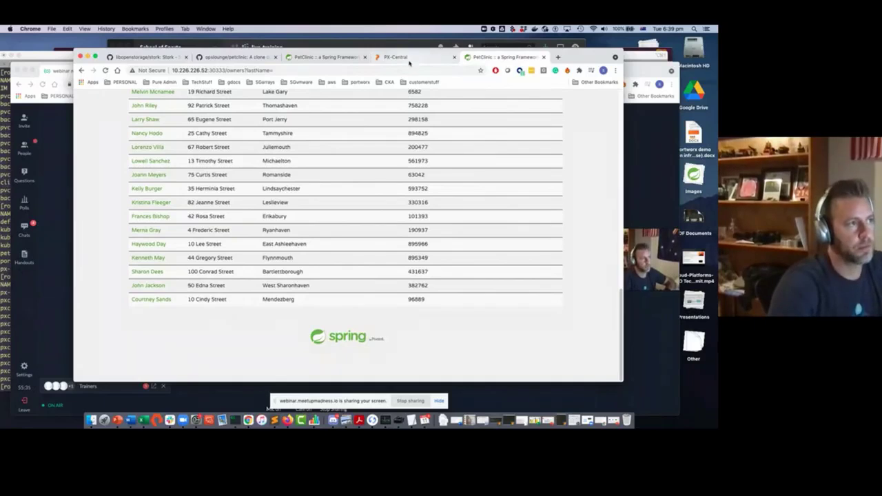
# Show the PX-Central cluster overview, bring up the Demo Landscape slide in PowerPoint, and return to Chrome.
pyautogui.click(414, 58)
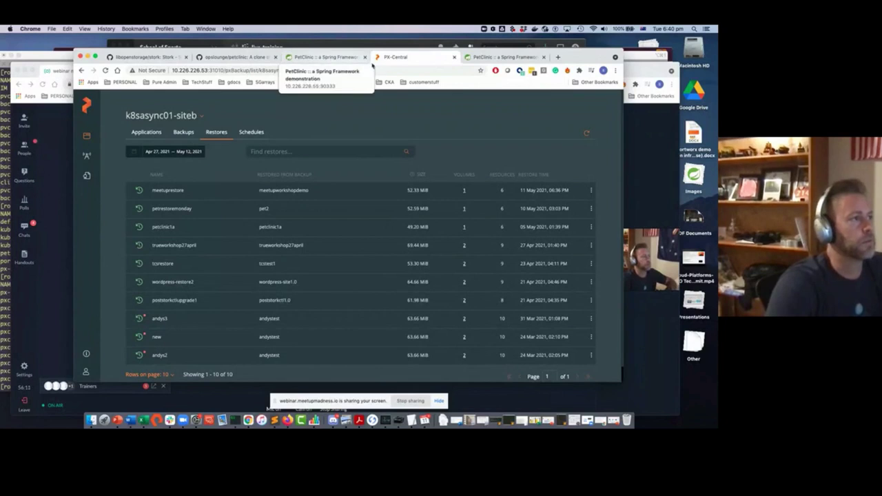
pyautogui.click(87, 104)
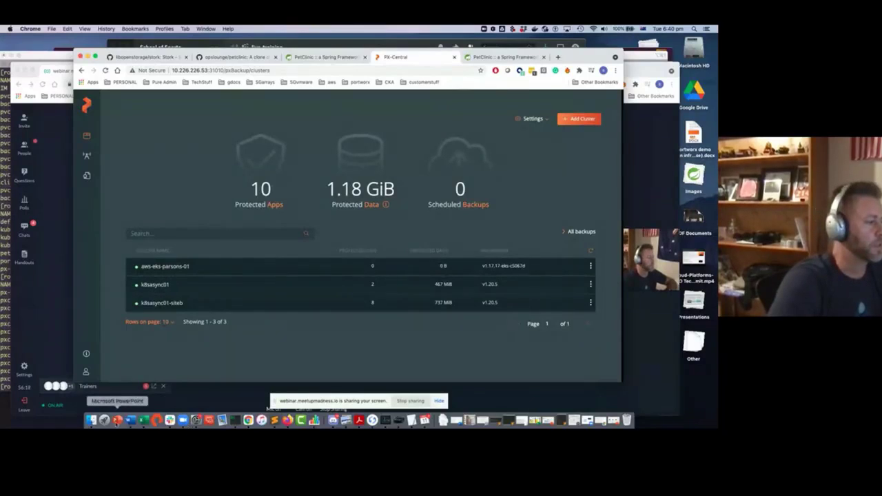
pyautogui.click(118, 419)
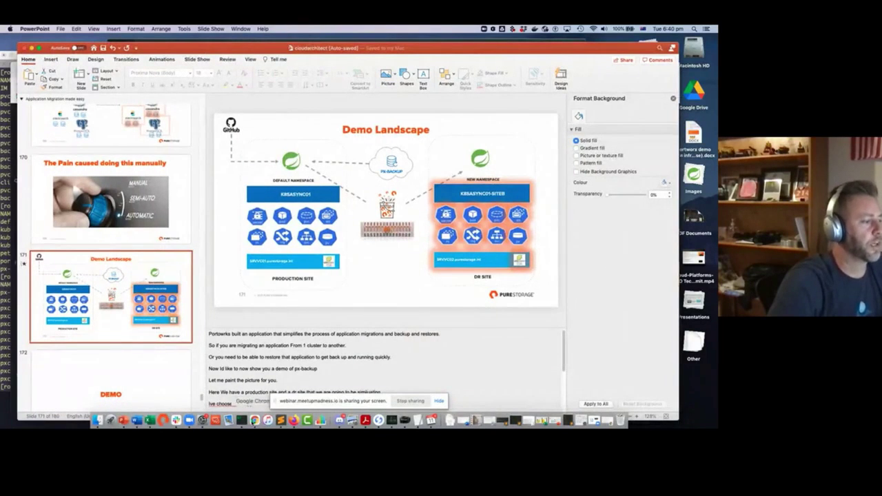
pyautogui.click(254, 420)
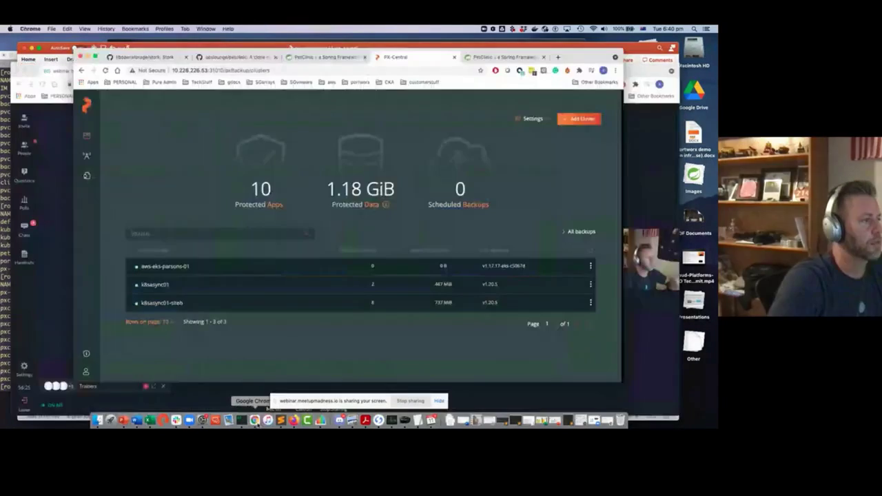
# Open the AWS EKS cluster in PX-Central and show the applications of all its namespaces.
pyautogui.click(177, 270)
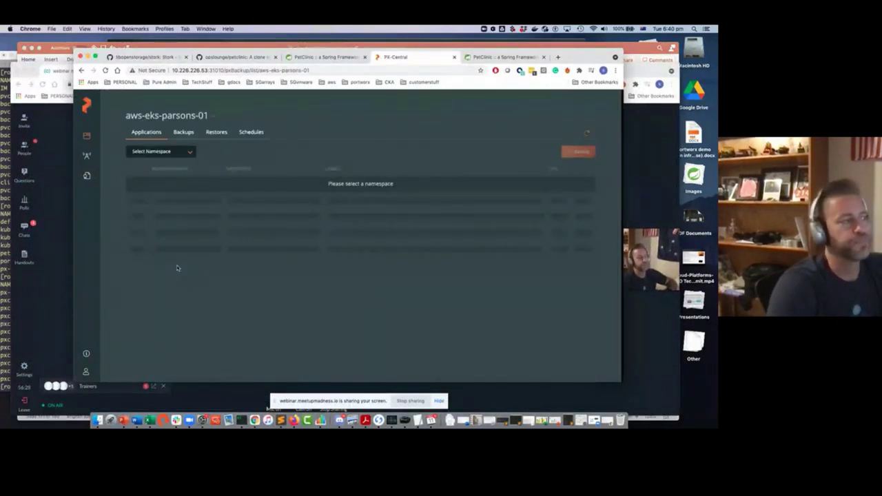
pyautogui.click(179, 152)
pyautogui.click(154, 183)
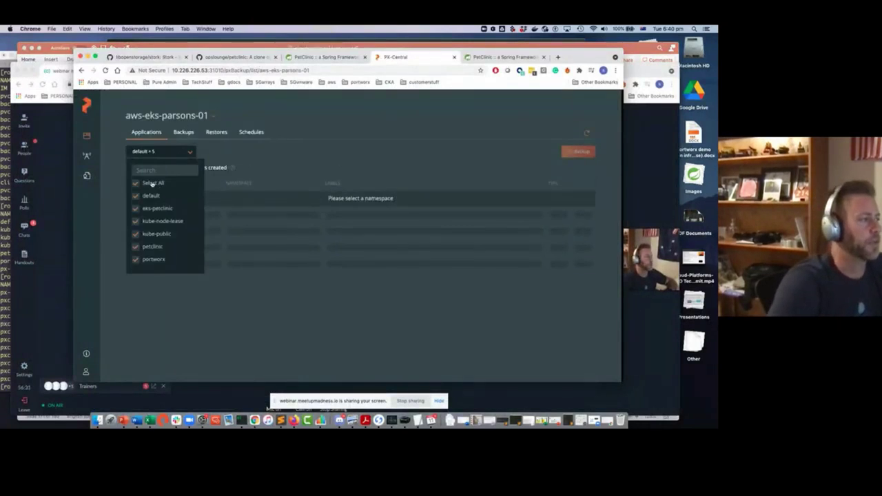
pyautogui.click(273, 285)
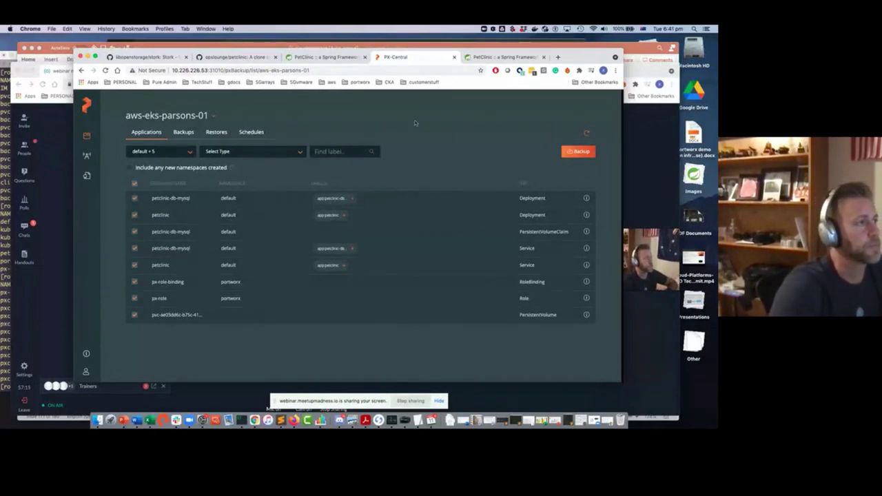
pyautogui.moveTo(446, 51); pyautogui.dragTo(437, 50)
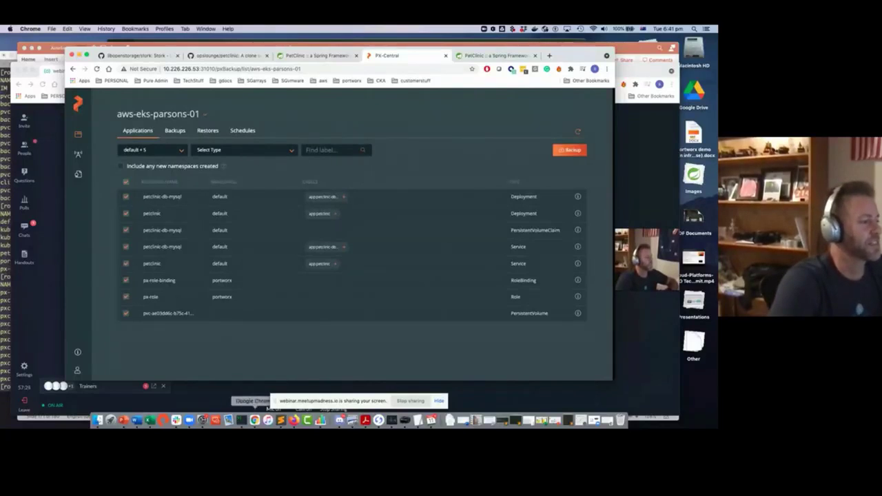
# Switch to the k8sasync01 session in iTerm2, list the directory with ls, and list the namespaces with kubectl get ns.
pyautogui.click(241, 419)
pyautogui.click(202, 267)
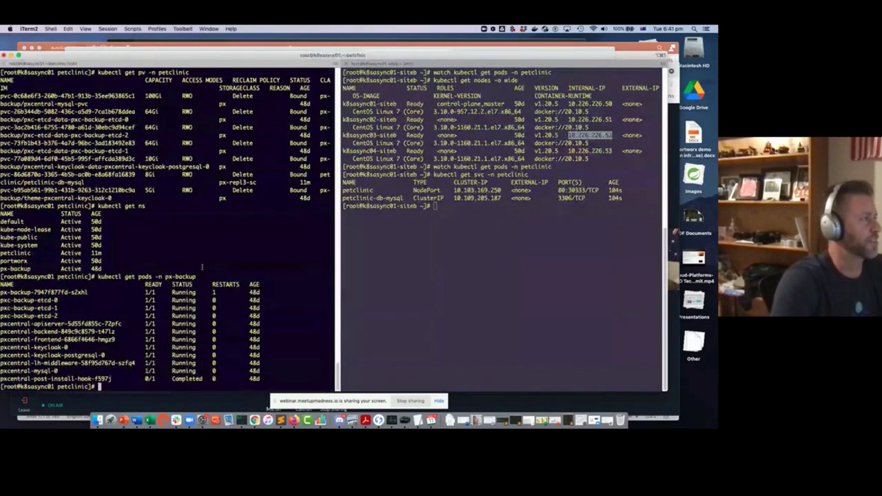
pyautogui.moveTo(183, 59); pyautogui.dragTo(213, 52)
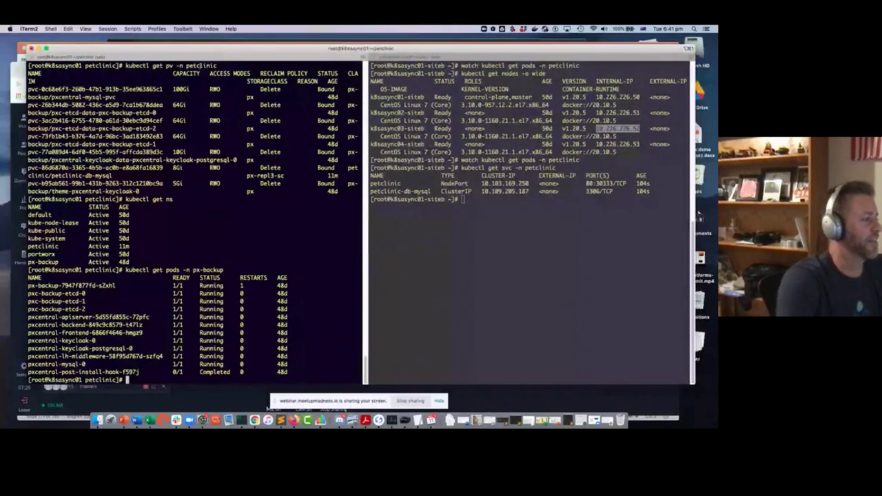
pyautogui.write('ls')
pyautogui.press('Return')
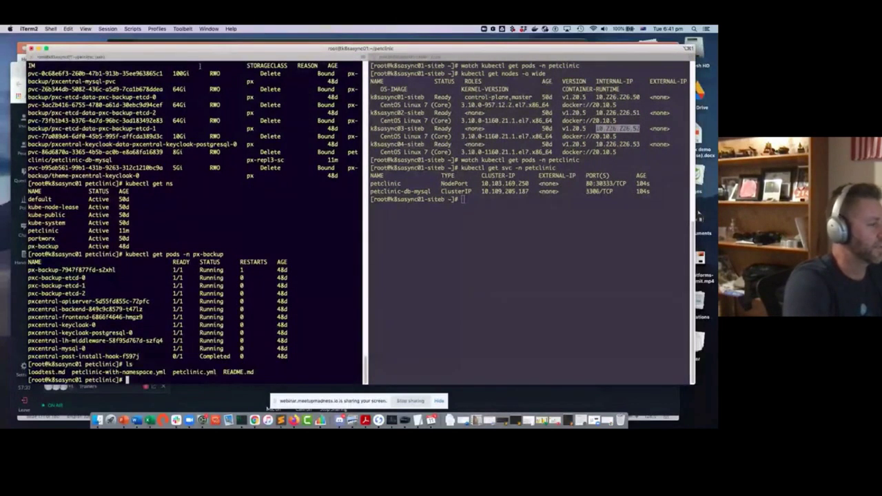
pyautogui.write('kubectl get ')
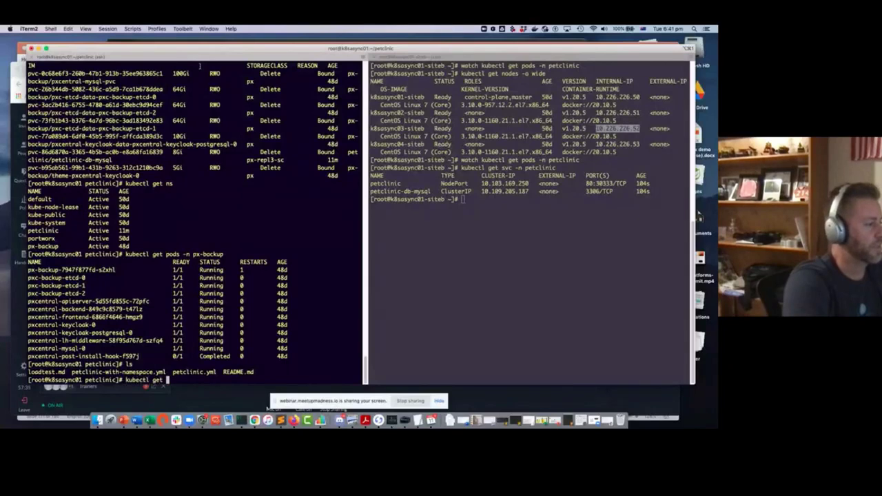
pyautogui.write('ns')
pyautogui.press('Return')
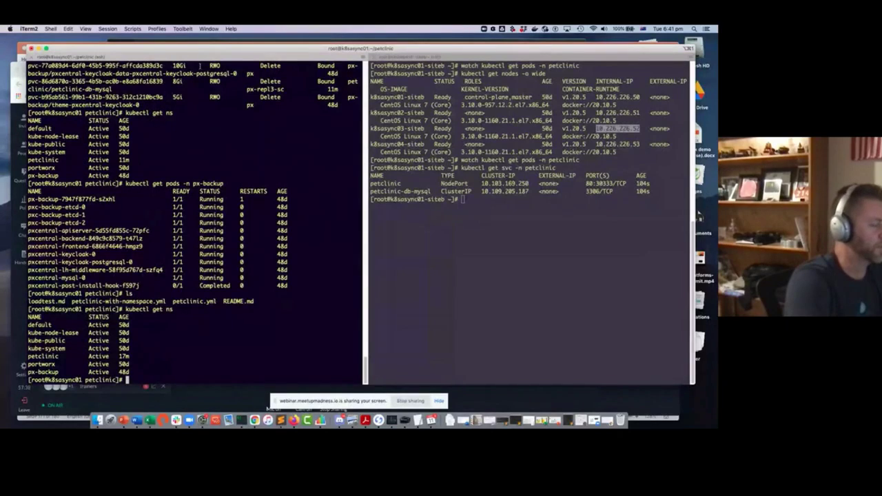
# Delete the petclinic namespace on k8sasync01 with kubectl delete namespace petclinic.
pyautogui.write('kubec')
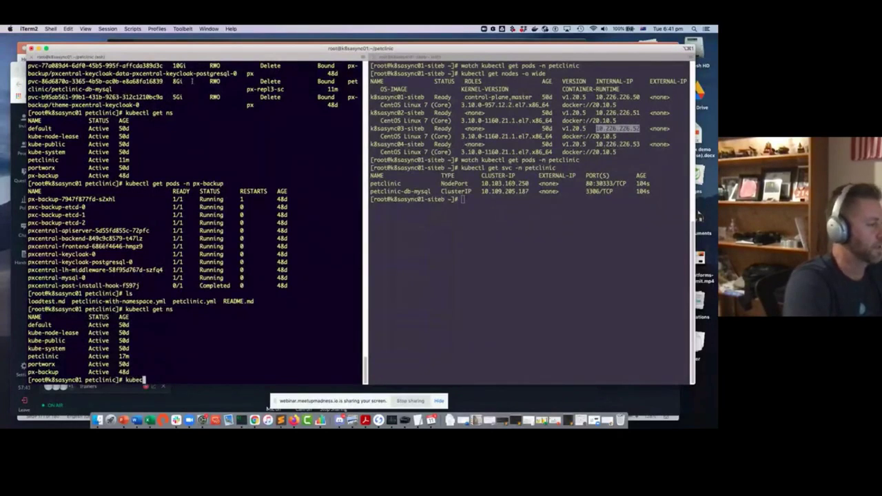
pyautogui.write('tl delete -f')
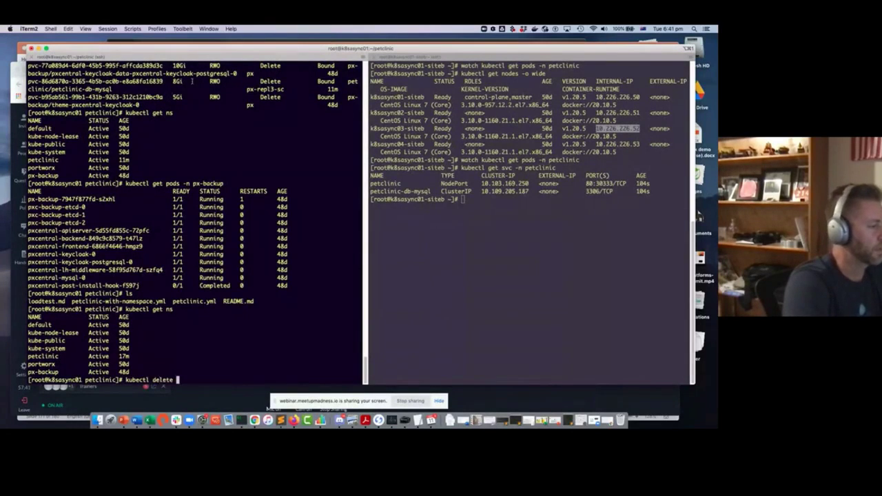
pyautogui.press('BackSpace')
pyautogui.press('BackSpace')
pyautogui.press('BackSpace')
pyautogui.write('namespace ')
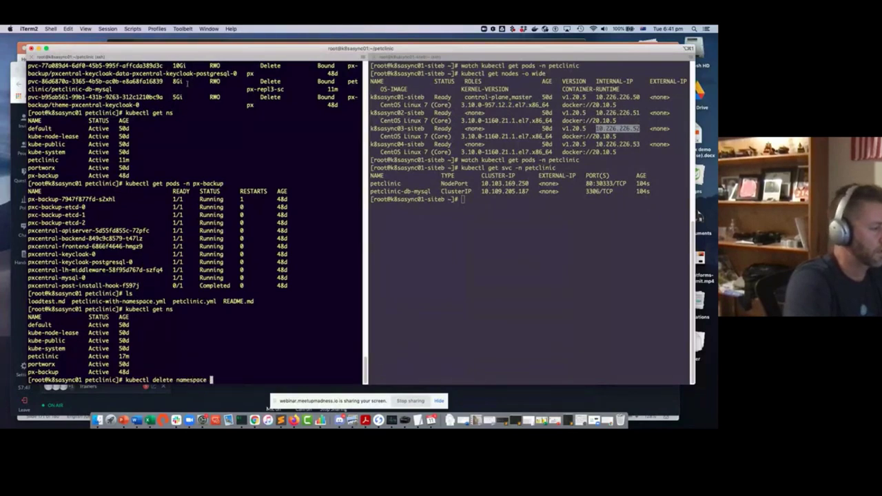
pyautogui.write('petclinic')
pyautogui.press('Return')
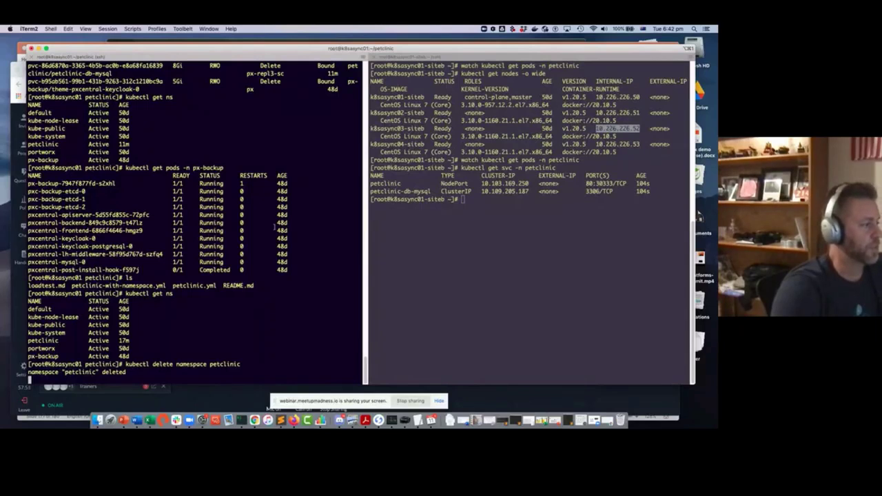
# Move the terminal window down, reload the production PetClinic page at 10.226.226.55:30333 in Chrome, and return to iTerm2.
pyautogui.moveTo(302, 52); pyautogui.dragTo(304, 76)
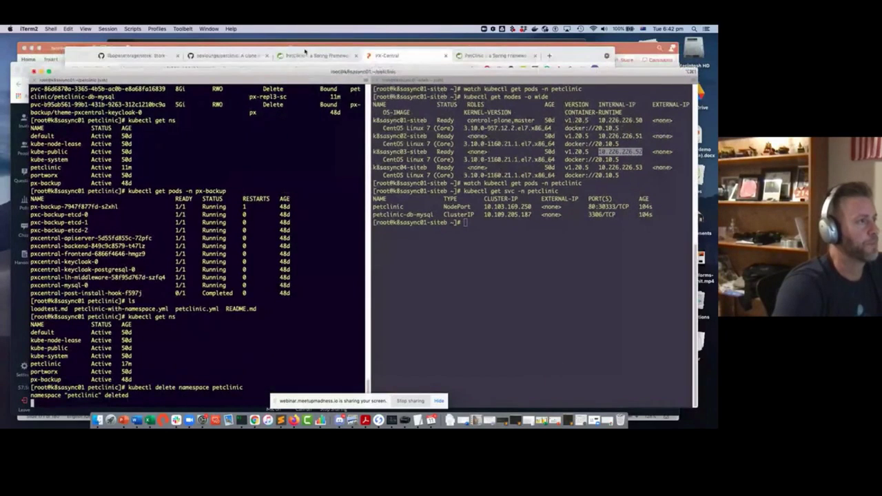
pyautogui.click(305, 54)
pyautogui.click(97, 69)
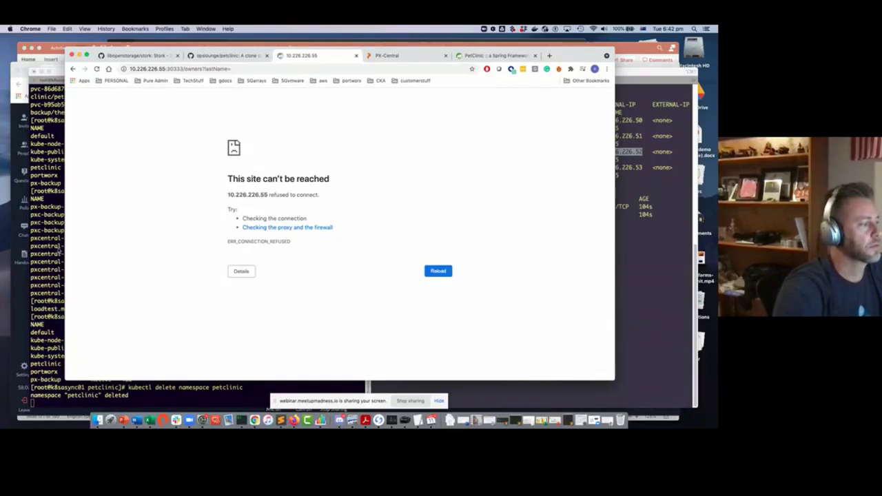
pyautogui.click(27, 356)
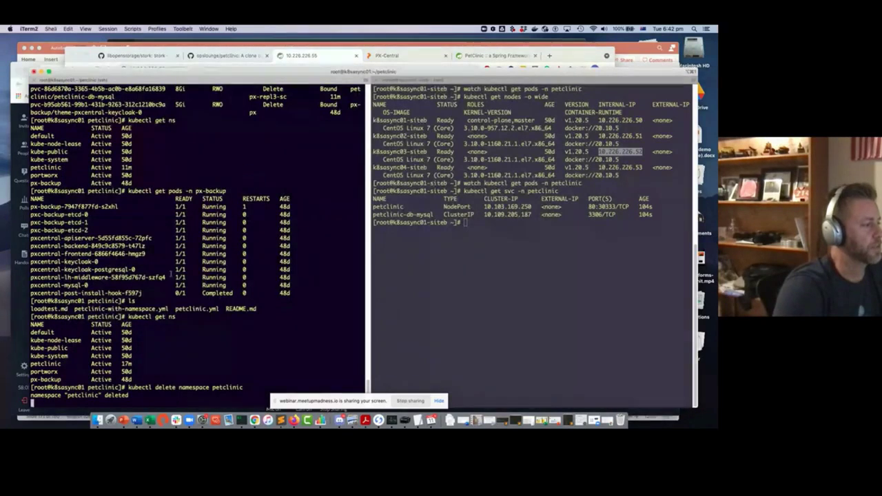
# Switch to PX-Central in Chrome, select the k8sasync01 cluster, check its available namespaces, and open its backups list.
pyautogui.moveTo(153, 79); pyautogui.dragTo(154, 58)
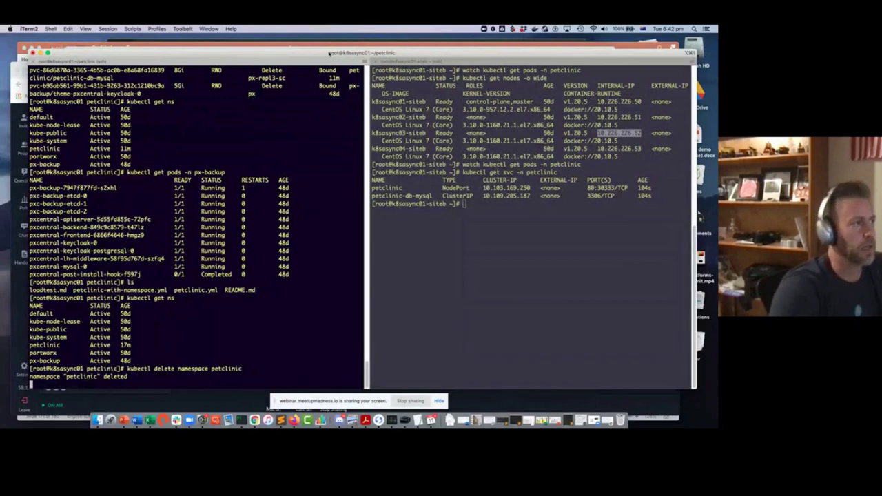
pyautogui.moveTo(329, 51); pyautogui.dragTo(323, 66)
pyautogui.click(324, 56)
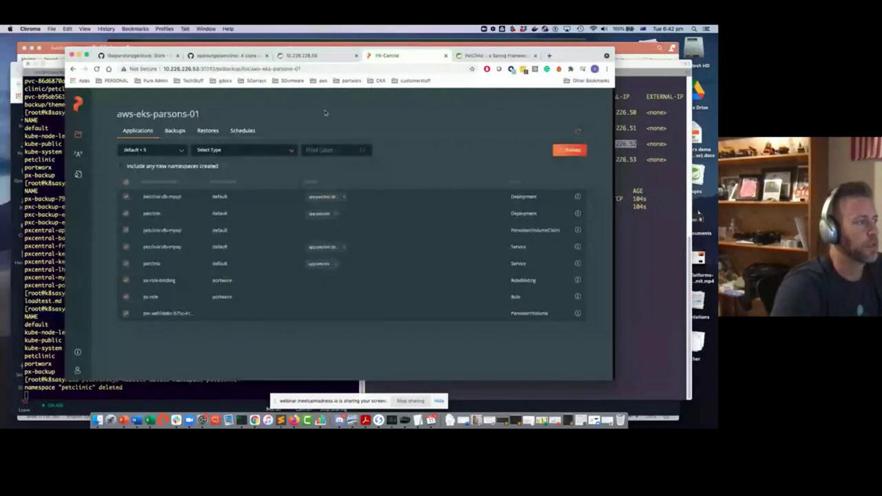
pyautogui.click(141, 114)
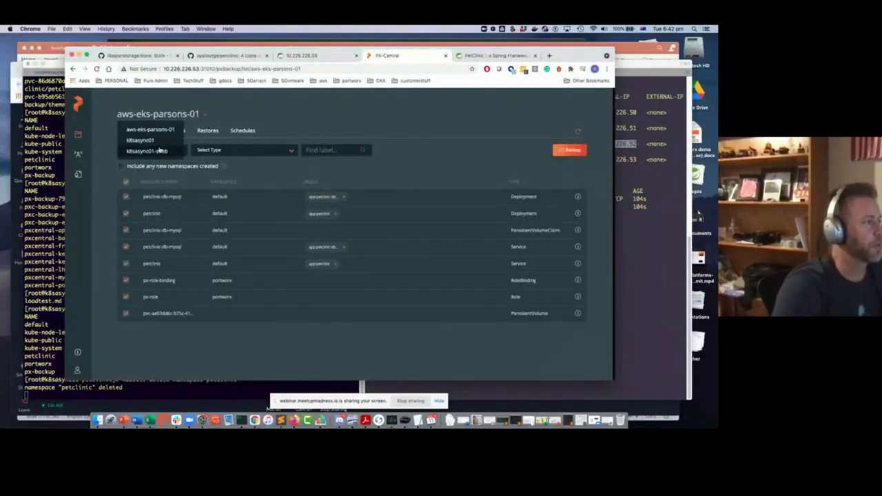
pyautogui.click(141, 140)
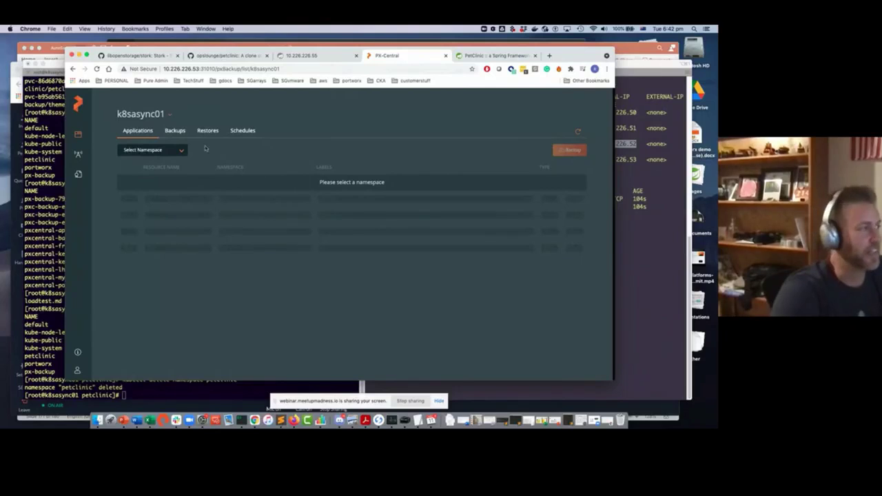
pyautogui.click(162, 150)
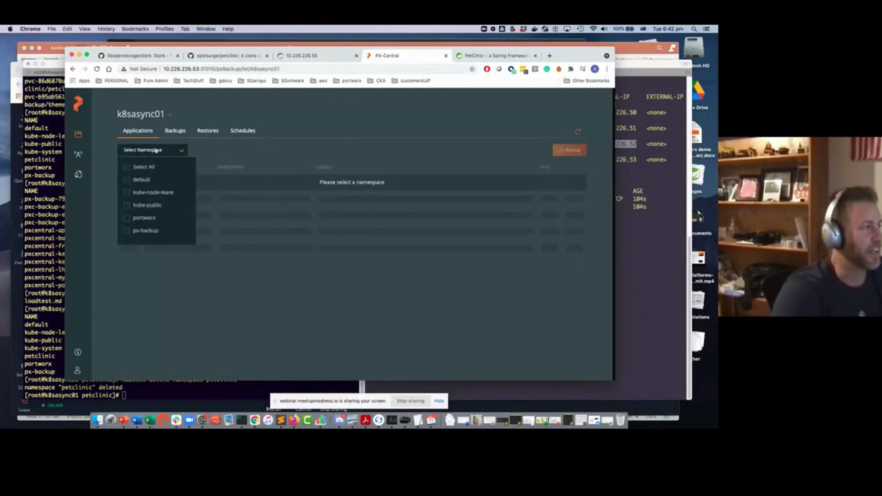
pyautogui.click(188, 308)
pyautogui.click(178, 131)
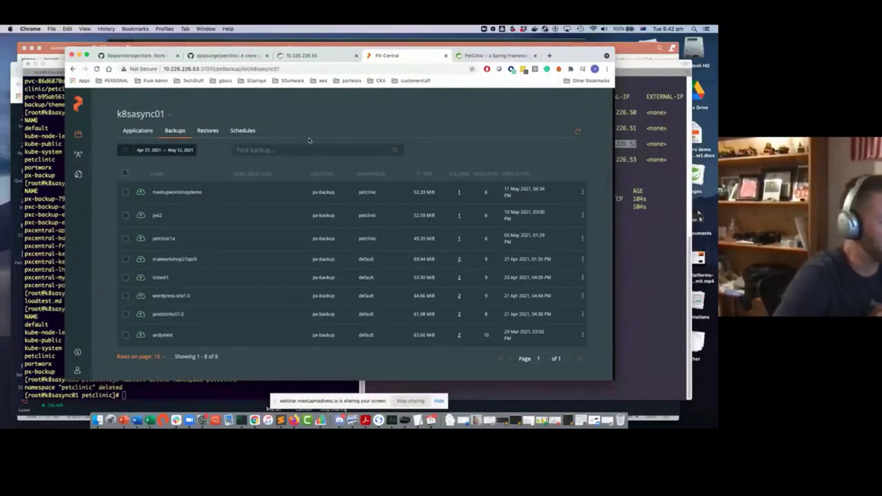
# Check the iTerm2 session and the PetClinic owners page at 10.226.226.52:30333 in Chrome, and return to PX-Central.
pyautogui.press('super+Tab')
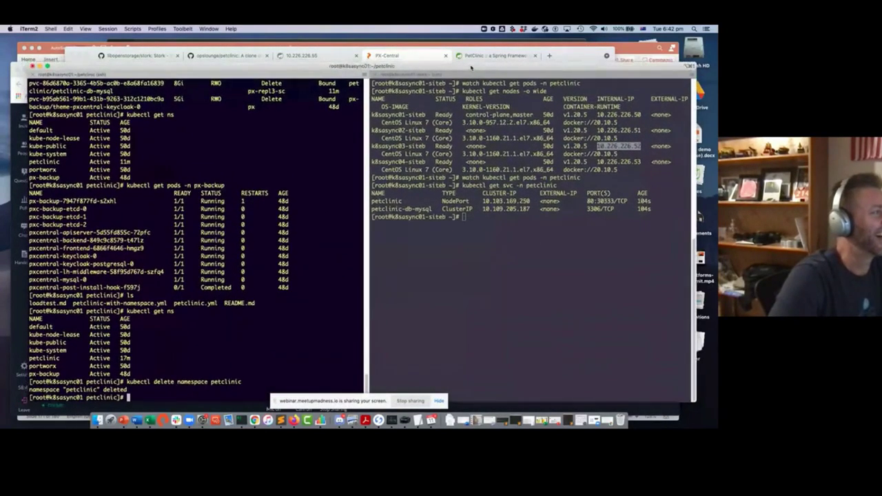
pyautogui.moveTo(467, 64)
pyautogui.mouseDown()
pyautogui.moveTo(457, 65)
pyautogui.moveTo(474, 67)
pyautogui.mouseUp()
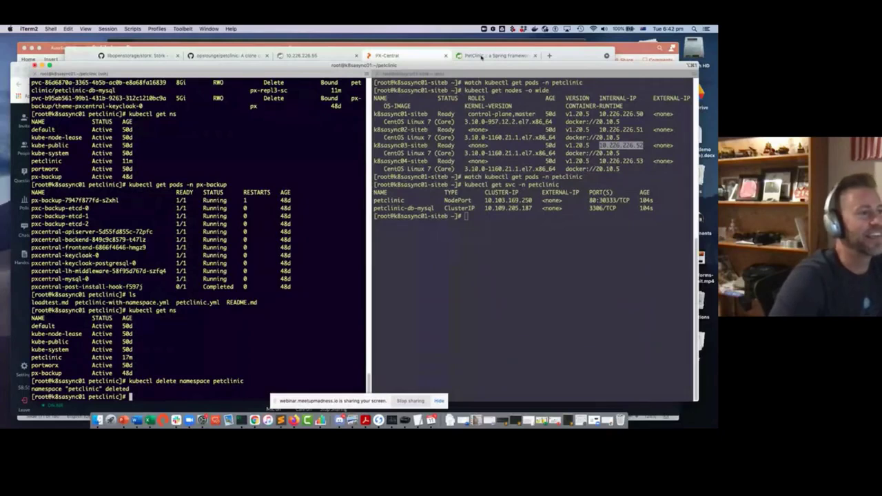
pyautogui.click(484, 58)
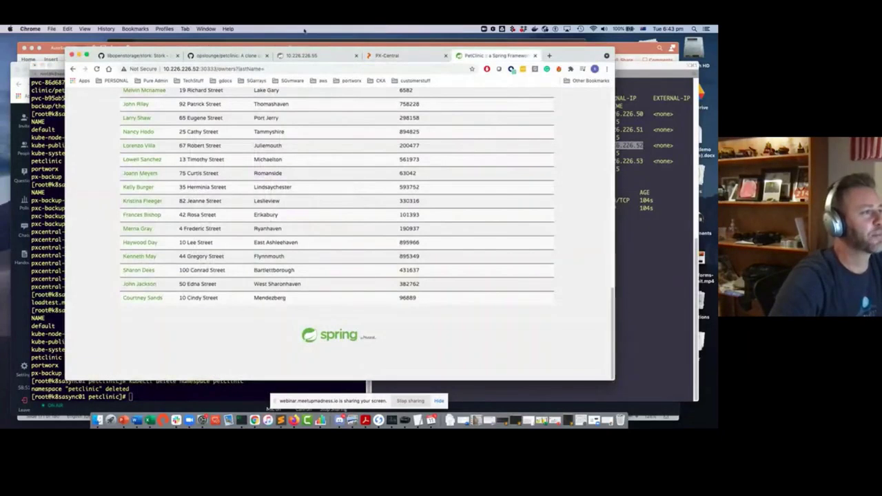
pyautogui.click(390, 55)
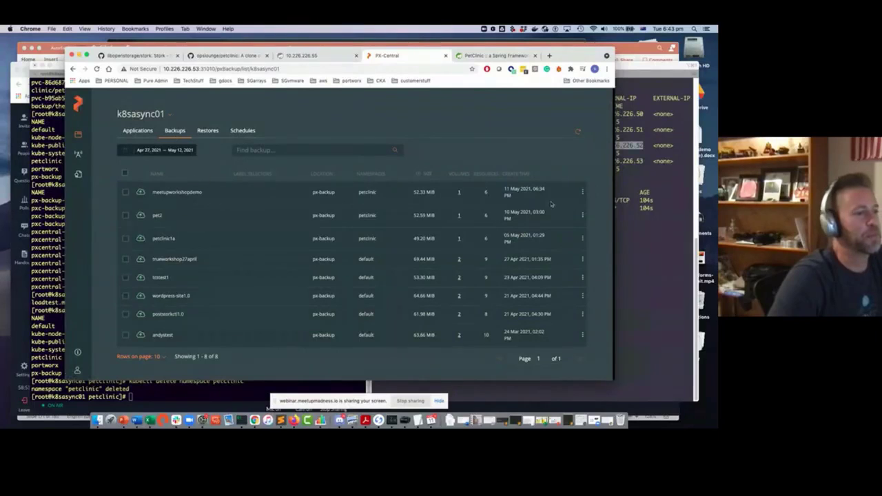
# Restore the meetupworkshopdemo backup to the k8sasync01 cluster under the restore name anotherrestore2.
pyautogui.click(582, 192)
pyautogui.click(542, 191)
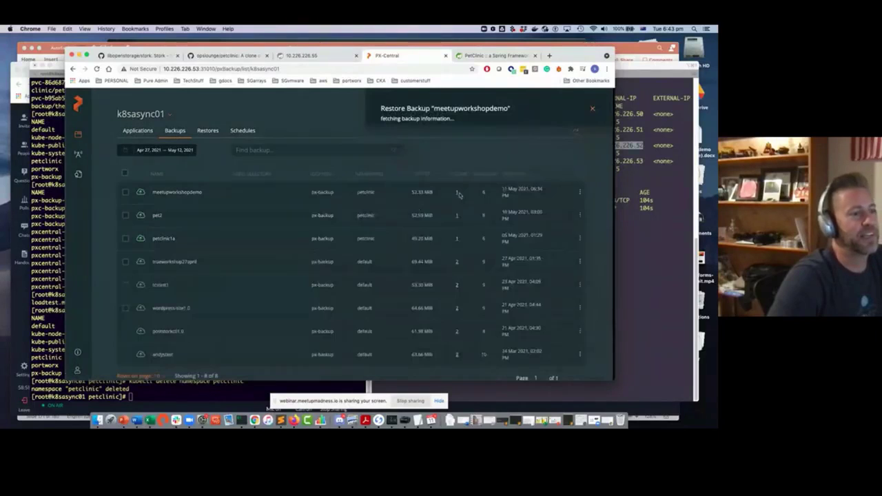
pyautogui.click(429, 133)
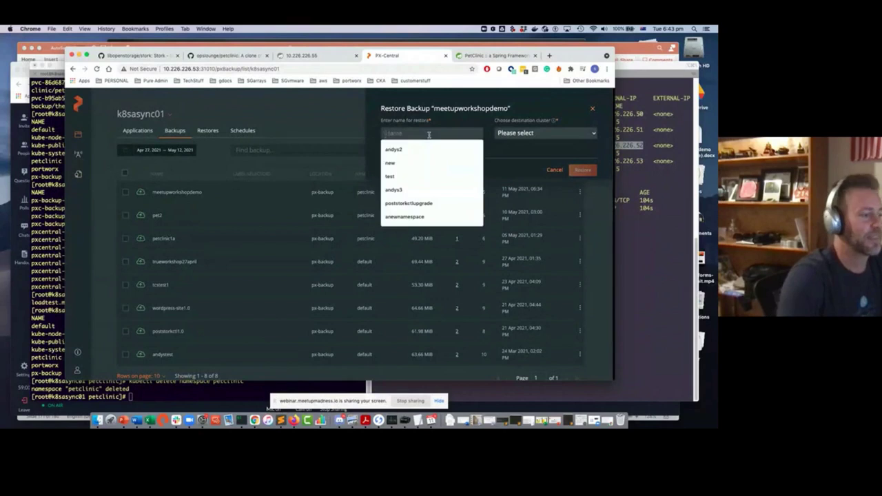
pyautogui.write('oops')
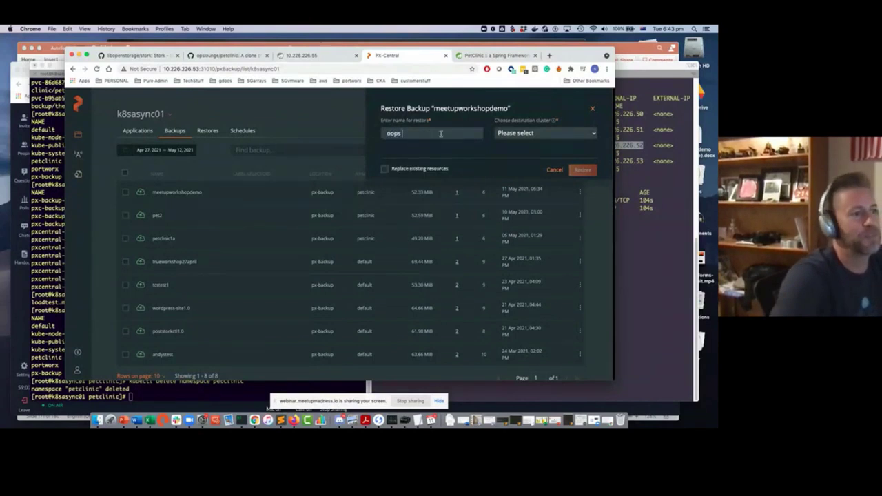
pyautogui.click(544, 133)
pyautogui.press('Escape')
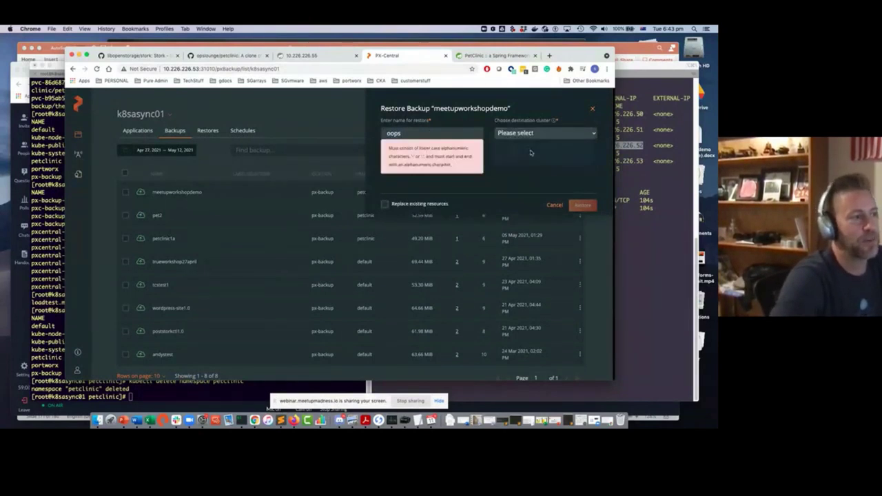
pyautogui.click(530, 152)
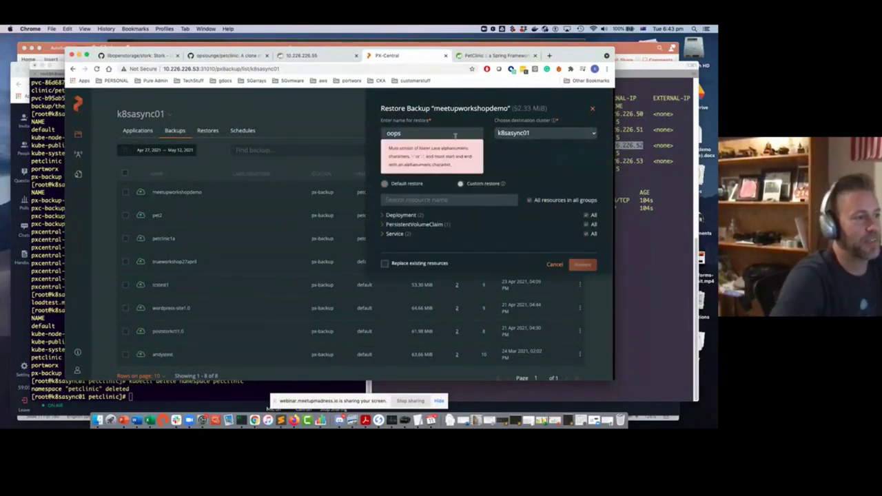
pyautogui.doubleClick(394, 133)
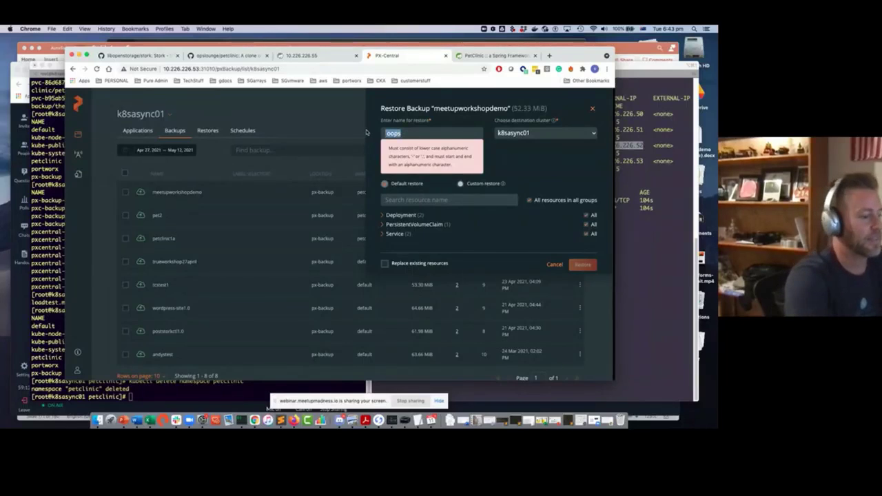
pyautogui.write('anotherrestore2')
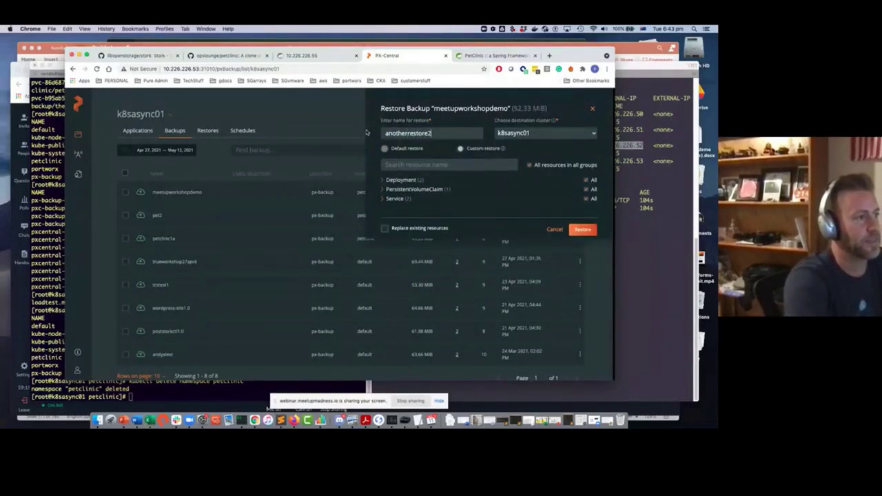
pyautogui.click(583, 229)
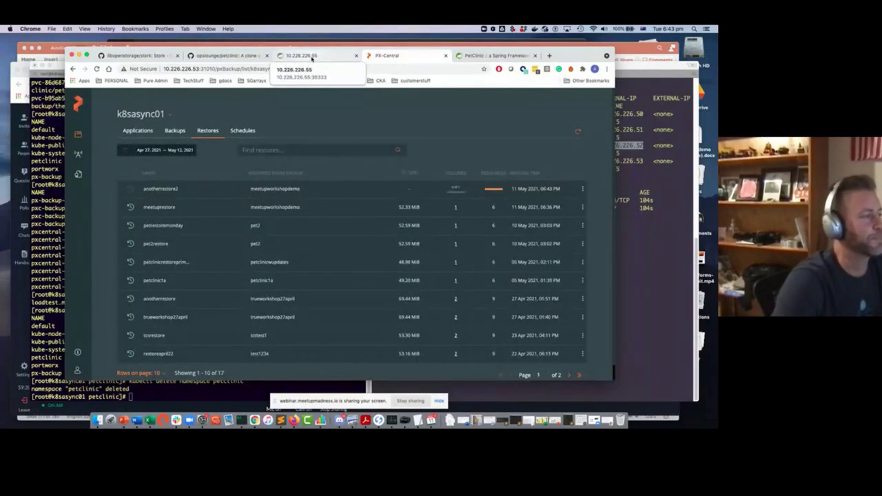
# Switch to the k8sasync01 session in iTerm2 and monitor the restored pods with watch kubectl get pods -n petclinic.
pyautogui.press('super+Tab')
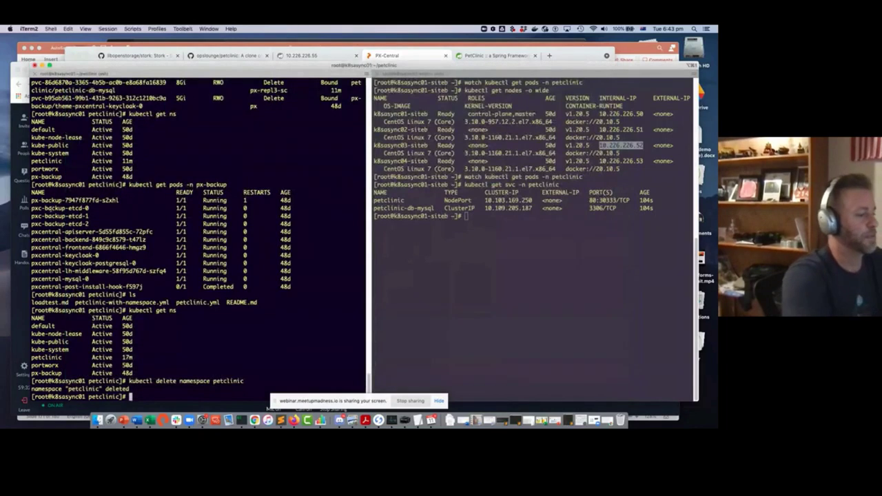
pyautogui.write('watch kubectl get pods -n petclinic')
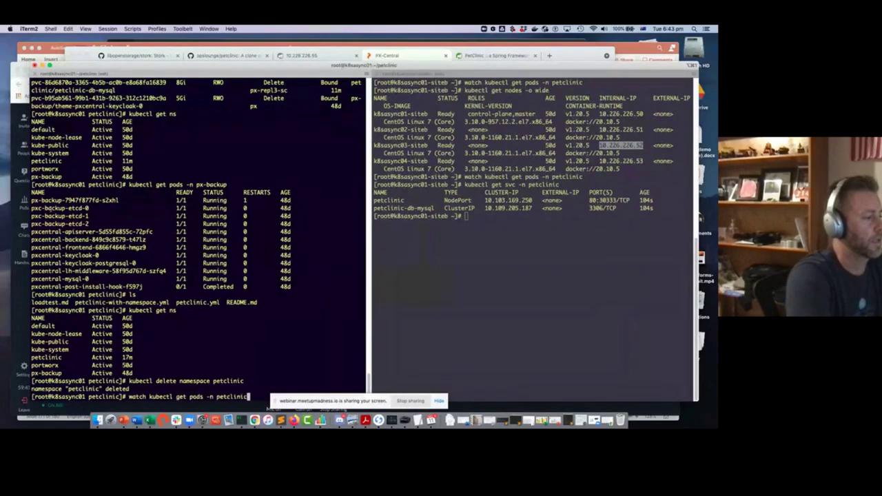
pyautogui.press('Return')
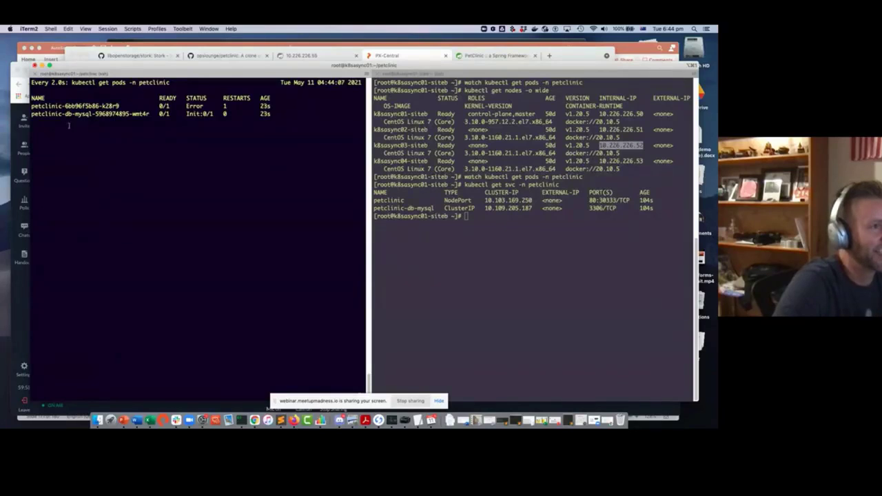
# Return to PX-Central in Chrome and review the schedules, restores and backups of the k8sasync01 cluster.
pyautogui.click(422, 60)
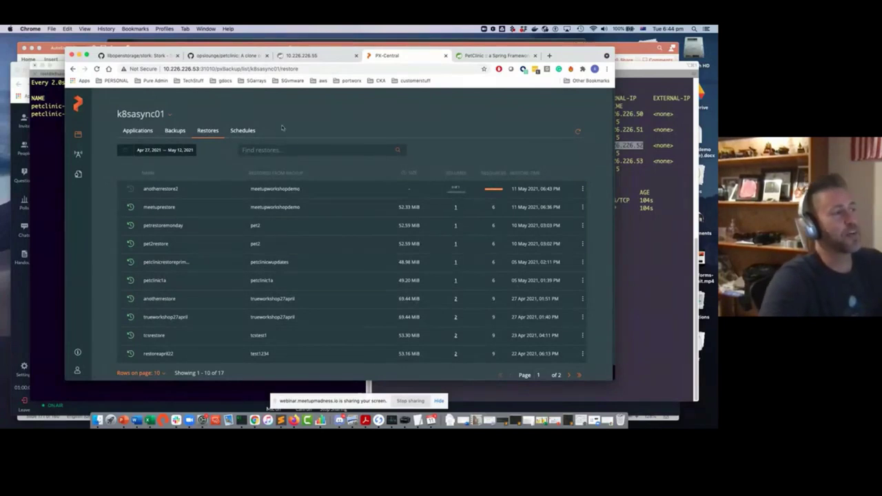
pyautogui.click(254, 132)
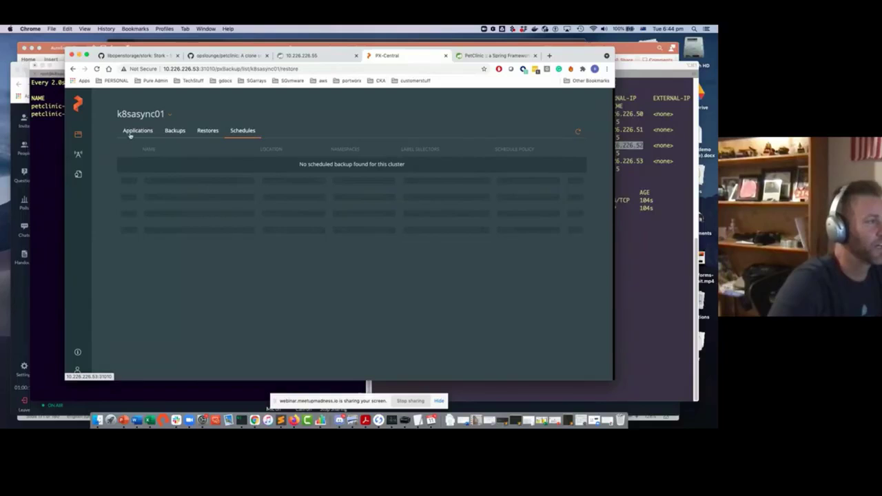
pyautogui.click(171, 131)
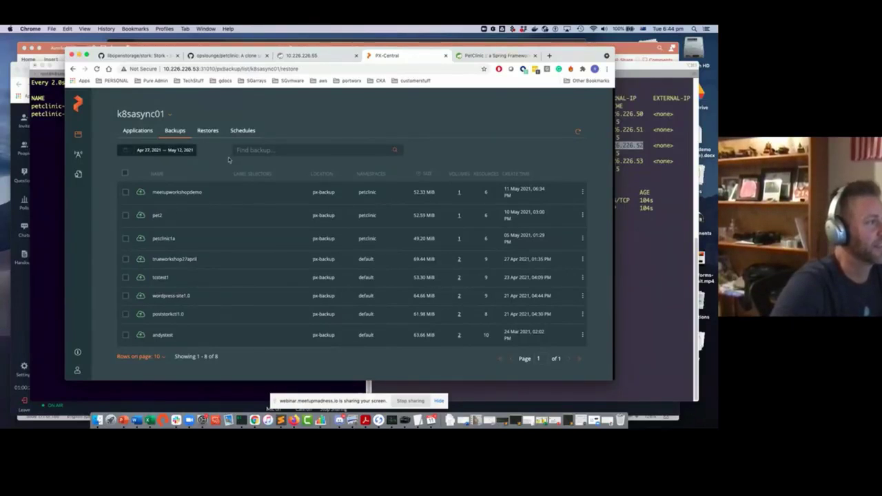
pyautogui.click(206, 131)
pyautogui.click(176, 131)
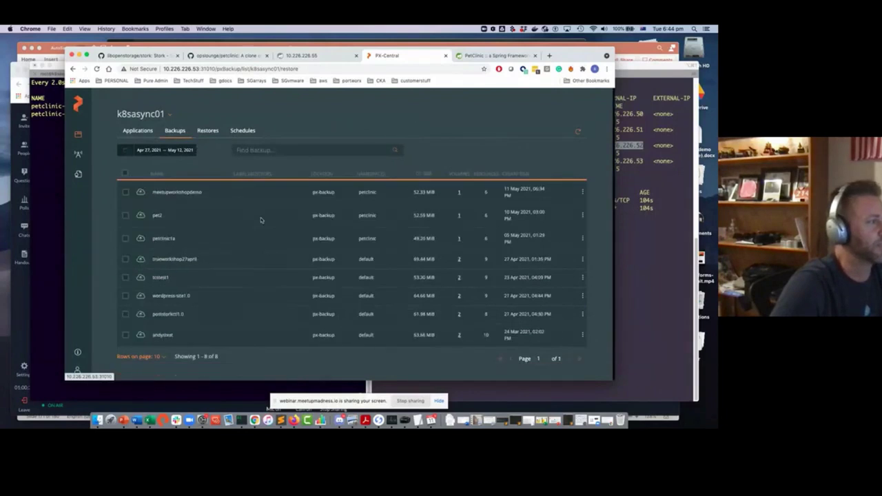
pyautogui.click(582, 194)
pyautogui.click(544, 190)
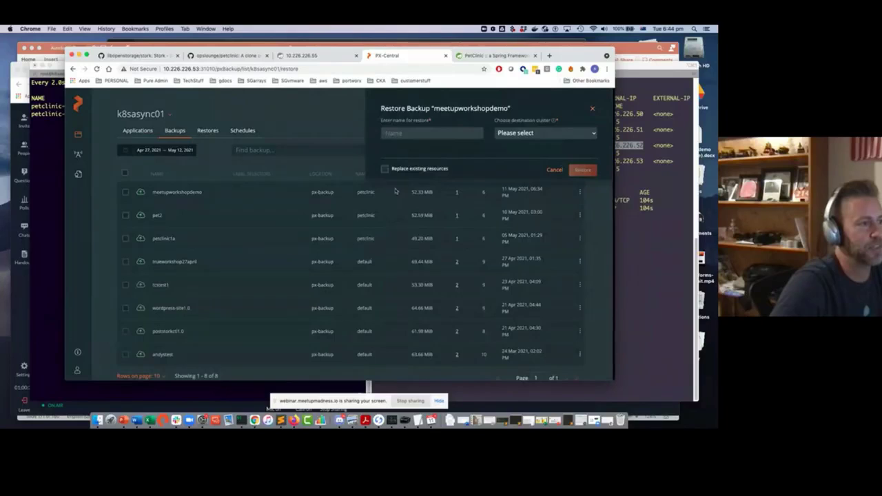
pyautogui.click(418, 135)
pyautogui.write('andys2')
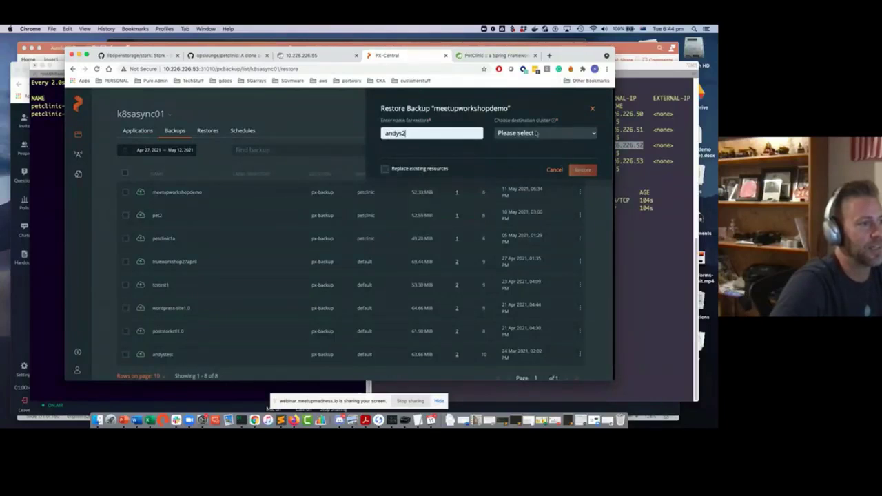
pyautogui.click(535, 134)
pyautogui.click(522, 151)
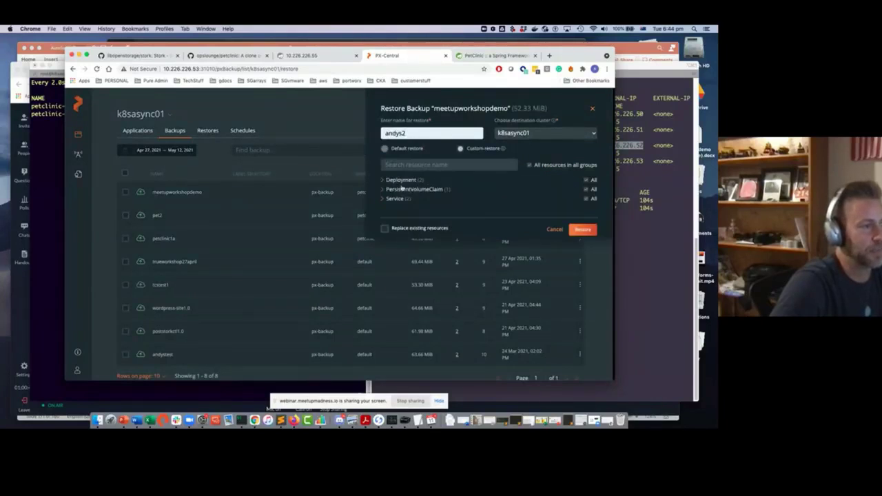
pyautogui.click(422, 230)
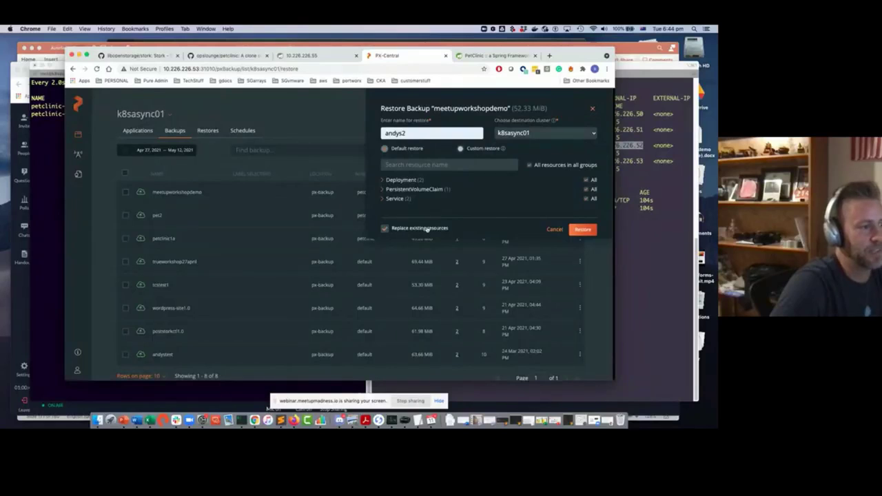
pyautogui.click(437, 229)
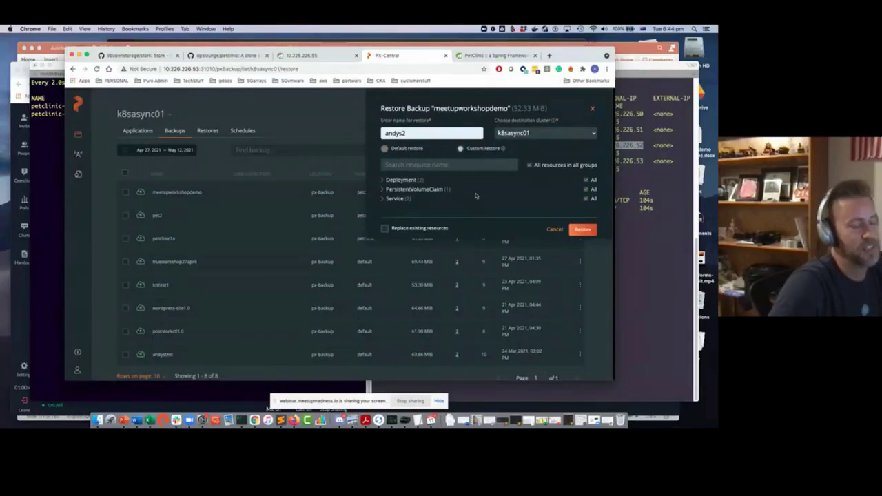
pyautogui.click(555, 228)
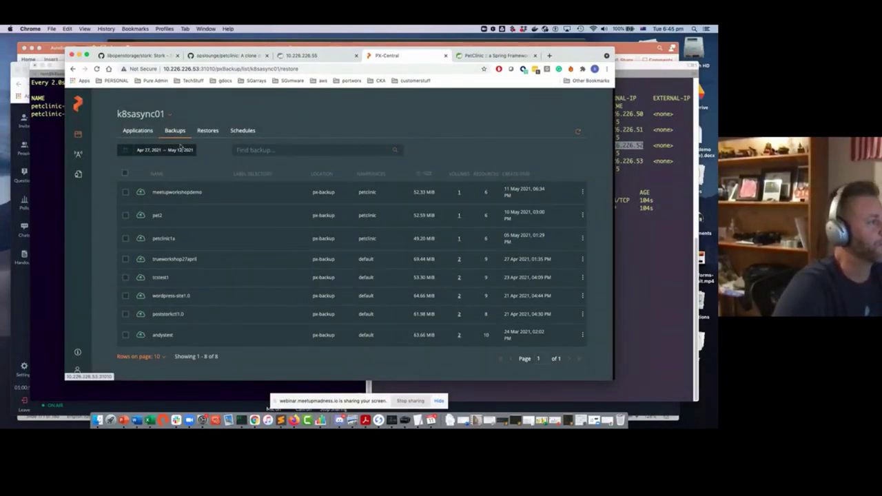
# Show the restores of the k8sasync01 cluster and check the anotherrestore2 entry.
pyautogui.click(209, 130)
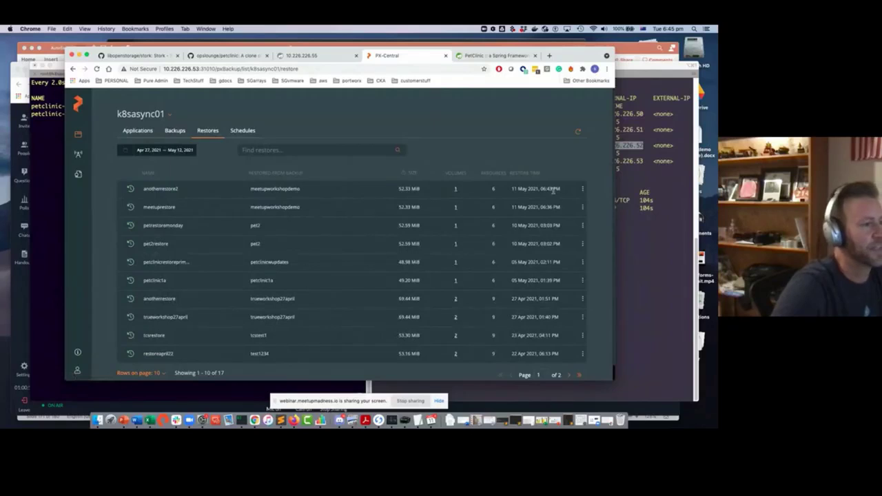
pyautogui.moveTo(567, 191); pyautogui.dragTo(103, 173)
pyautogui.click(206, 166)
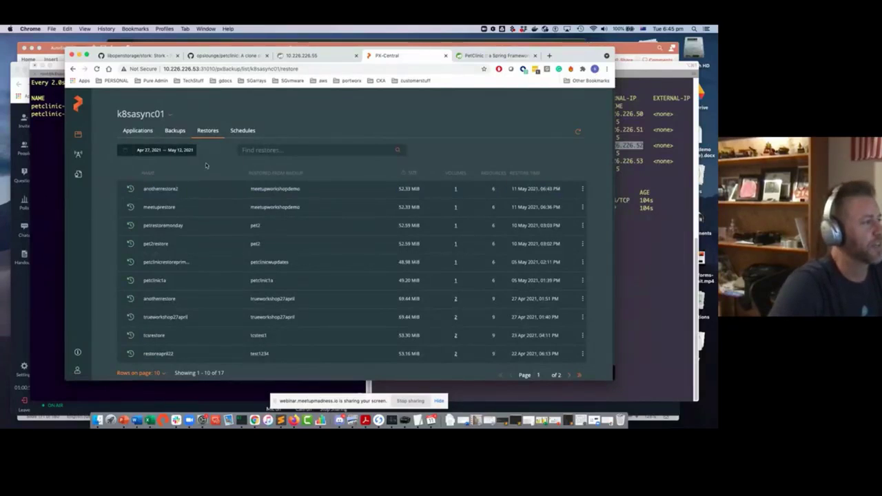
# Reload the production PetClinic page at 10.226.226.55:30333 and return to iTerm2 to check the petclinic pods.
pyautogui.click(301, 56)
pyautogui.click(97, 69)
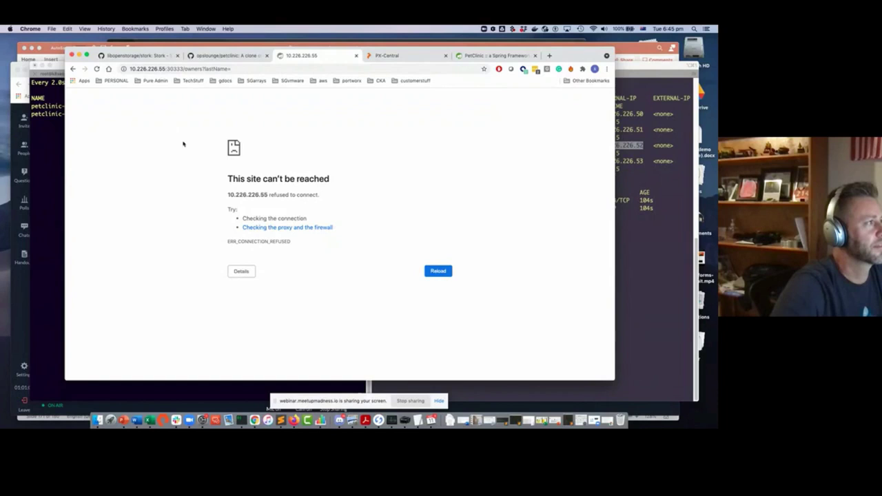
pyautogui.click(252, 69)
pyautogui.press('Return')
pyautogui.click(53, 206)
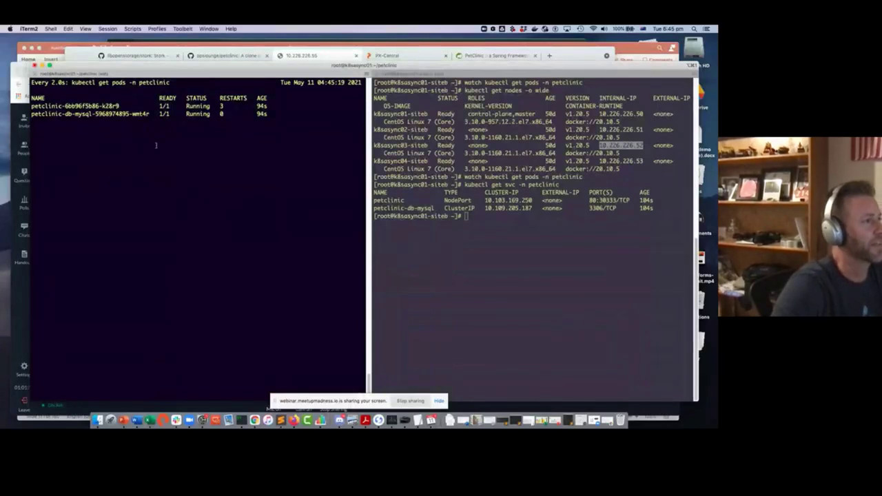
# Return to Chrome, reload the PetClinic owners page at 10.226.226.55:30333 and check the restored owner records through to the end of the list.
pyautogui.press('super+Tab')
pyautogui.click(97, 69)
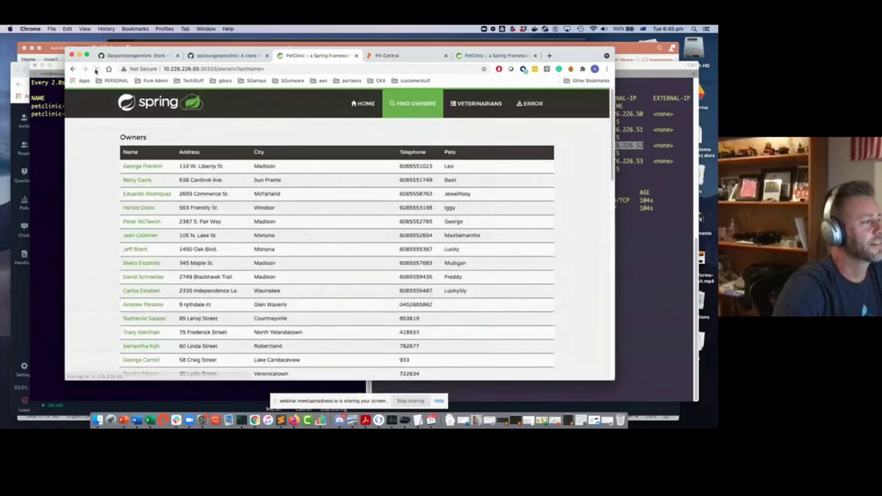
pyautogui.scroll(-5, 213, 261)
pyautogui.scroll(-10, 213, 262)
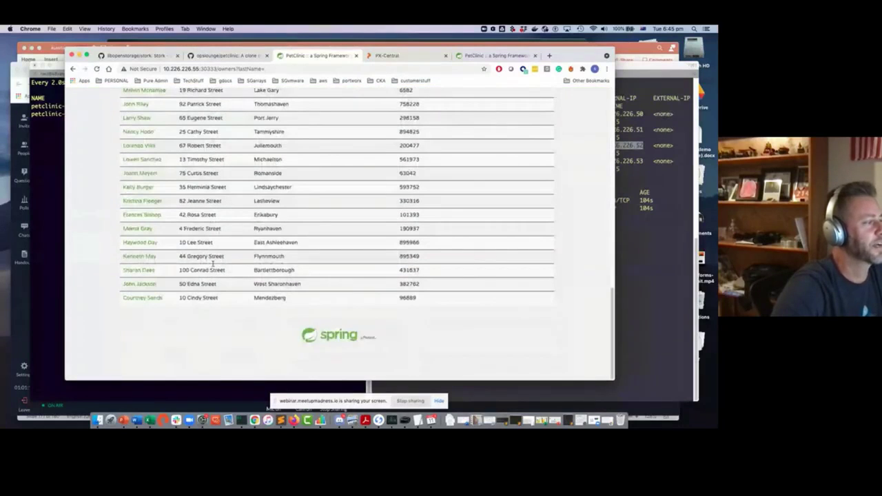
pyautogui.press('super+a')
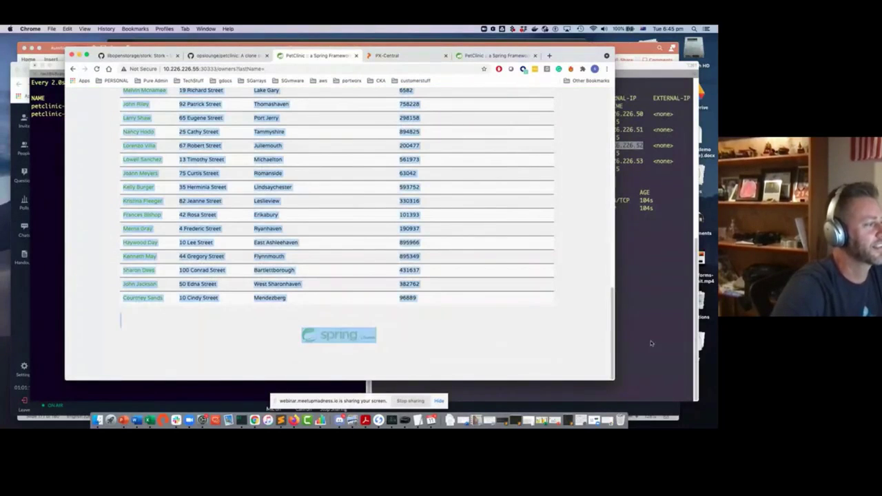
pyautogui.click(482, 322)
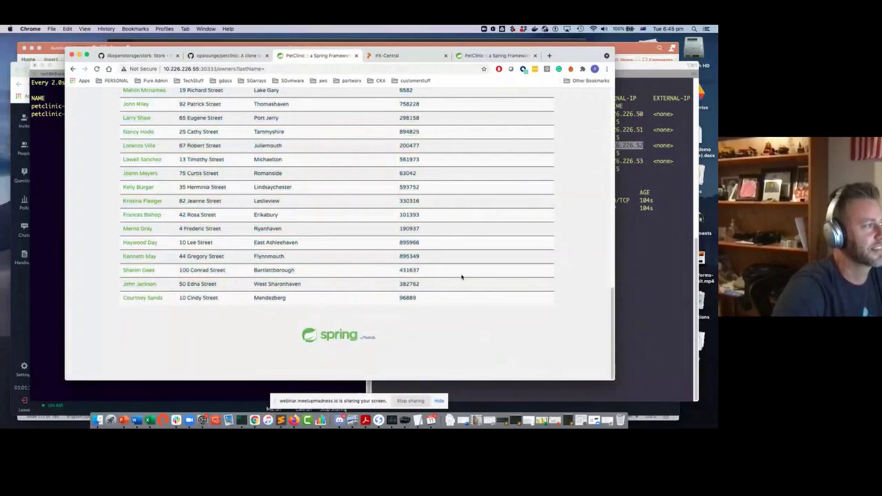
pyautogui.scroll(3, 461, 276)
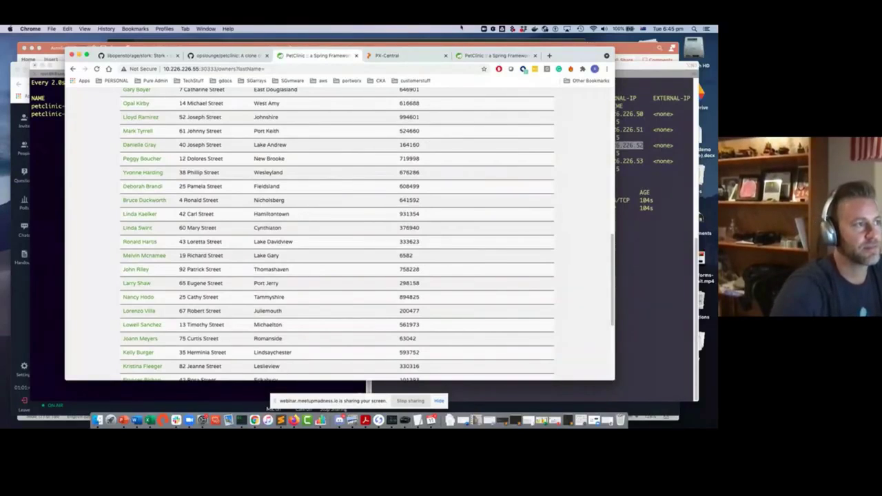
# Show the k8sasync01 restores in PX-Central and check the chat messages in the webinar window.
pyautogui.click(387, 56)
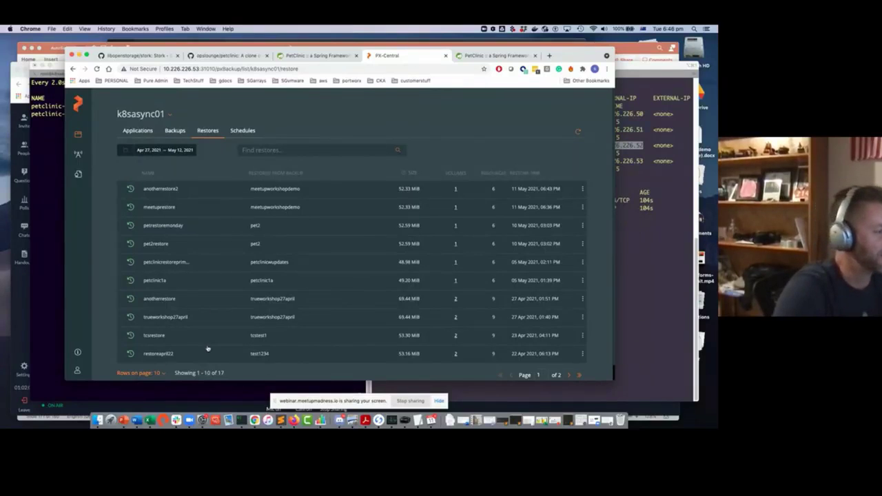
pyautogui.click(25, 281)
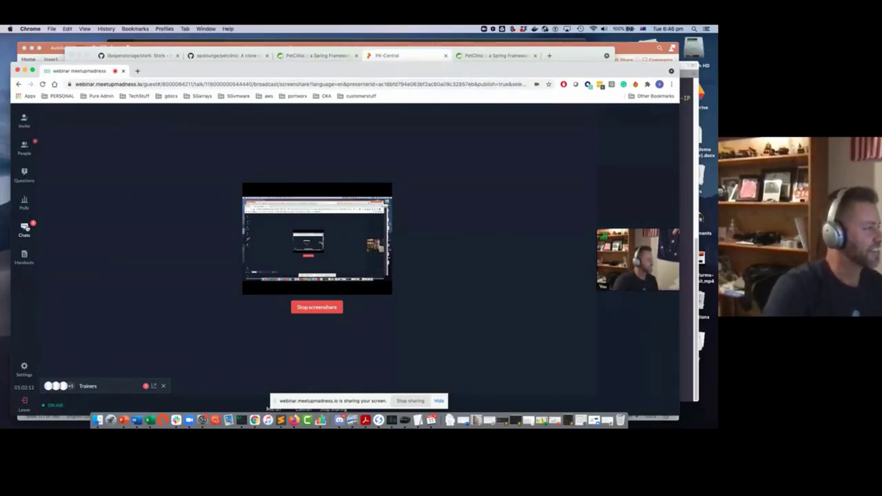
pyautogui.click(26, 230)
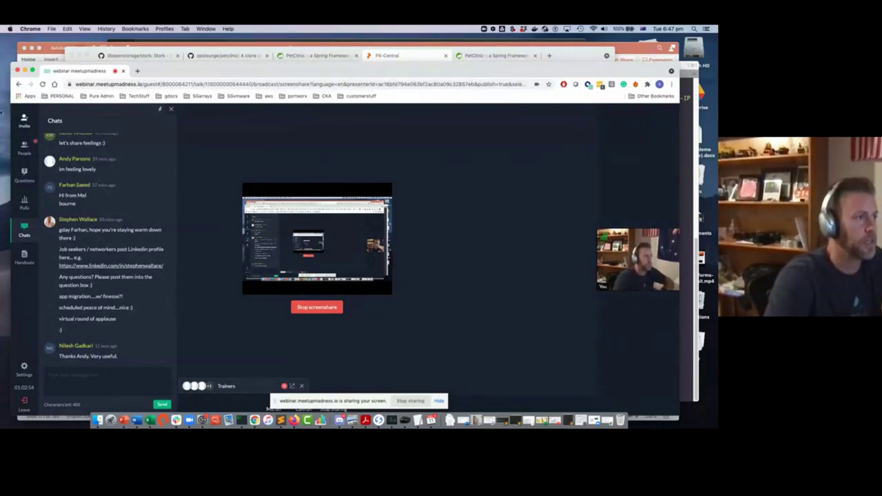
# Start adding a Kubernetes cluster in PX-Central, fill in the EKS cluster's name and copy the kubeconfig output command.
pyautogui.click(398, 60)
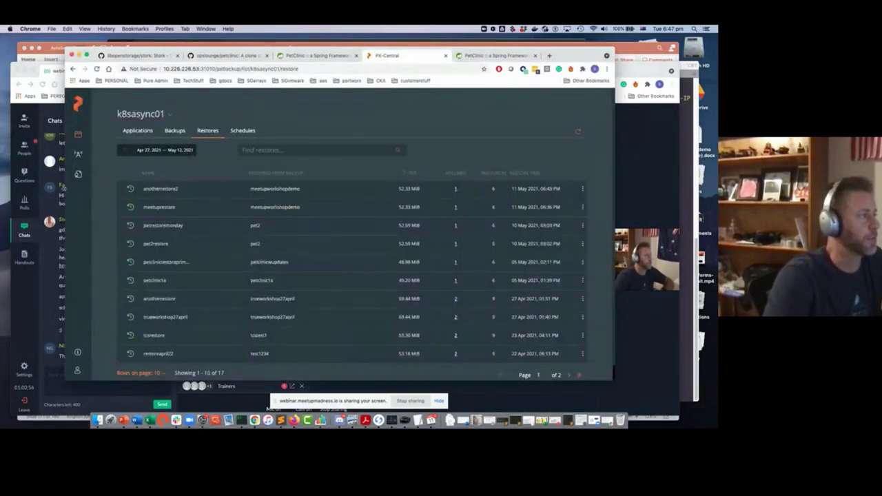
pyautogui.click(78, 104)
pyautogui.click(567, 114)
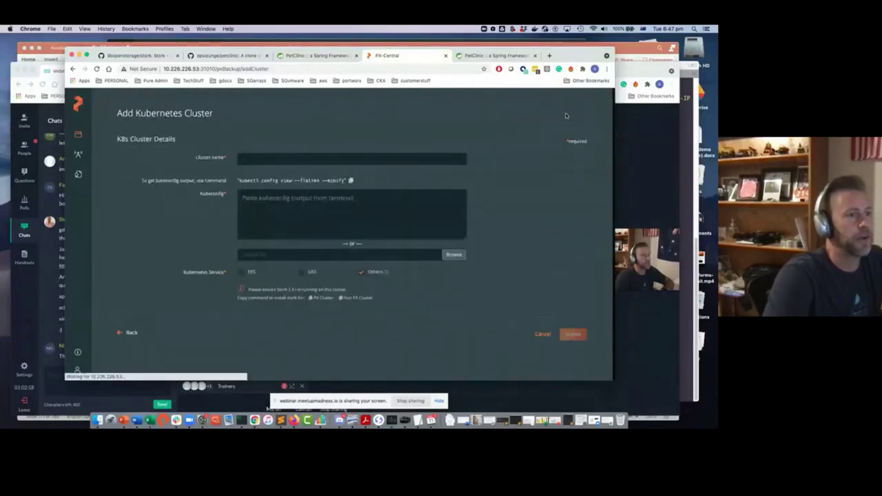
pyautogui.click(279, 158)
pyautogui.click(273, 175)
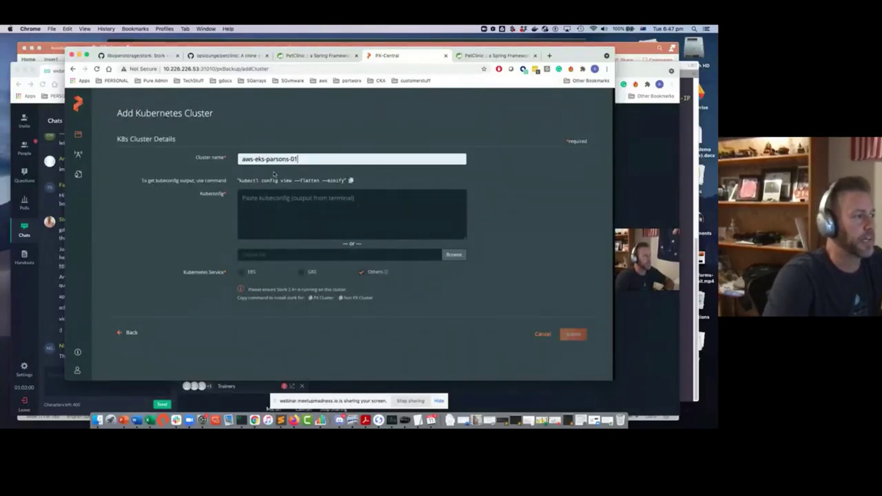
pyautogui.click(351, 180)
pyautogui.moveTo(238, 180); pyautogui.dragTo(346, 180)
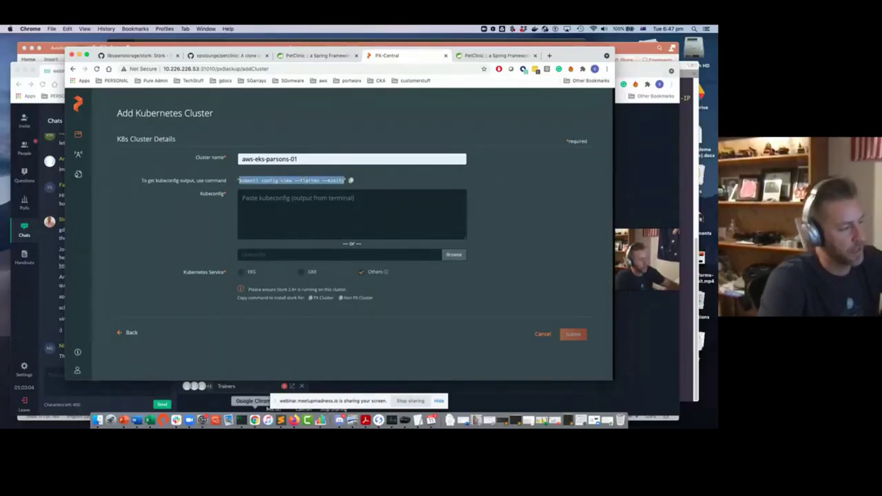
# Switch to the k8sasync01-siteb session in iTerm2 and run kubectl config view --flatten --minify to output the kubeconfig.
pyautogui.click(245, 420)
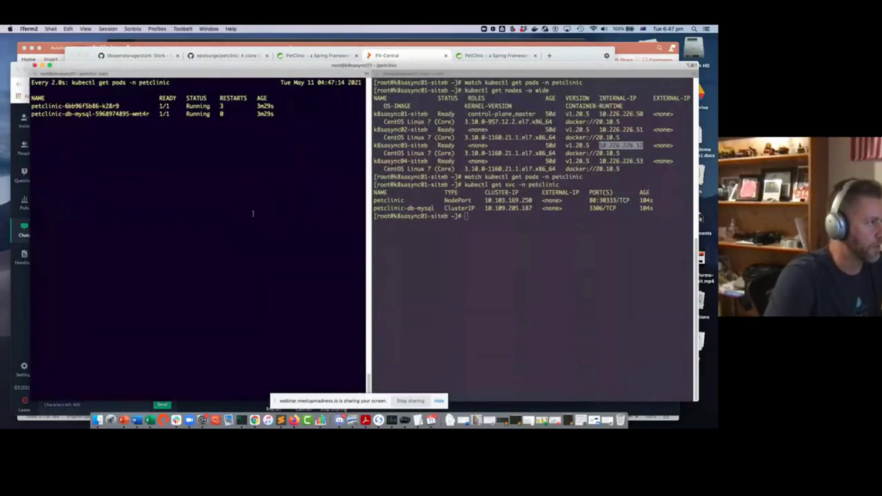
pyautogui.click(432, 255)
pyautogui.press('super+v')
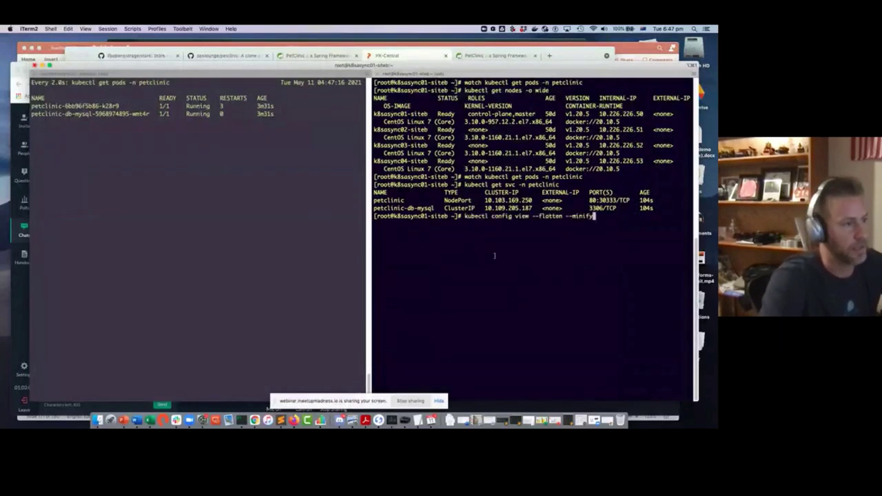
pyautogui.press('Return')
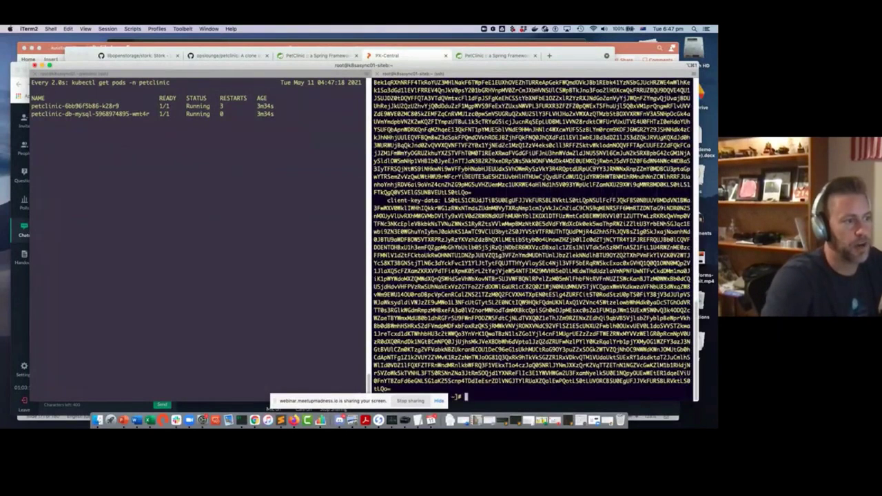
# Return to PX-Central in Chrome, cancel adding the Kubernetes cluster and show the cluster overview.
pyautogui.press('super+Tab')
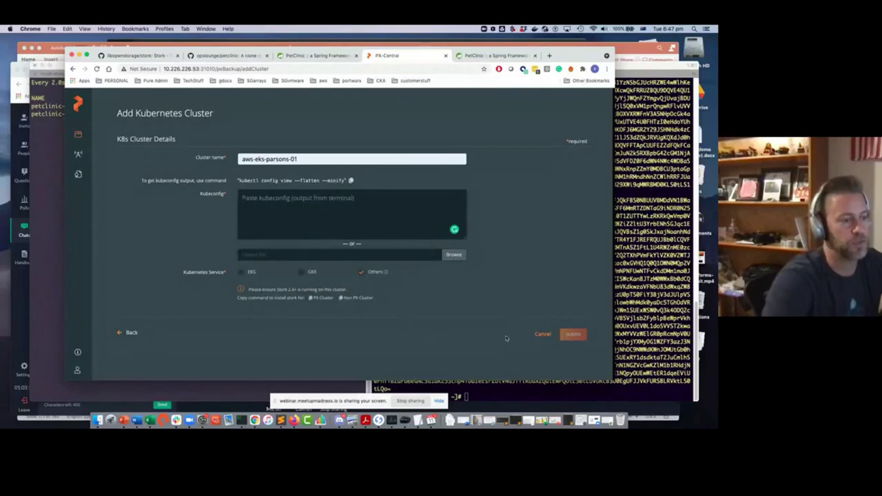
pyautogui.click(543, 334)
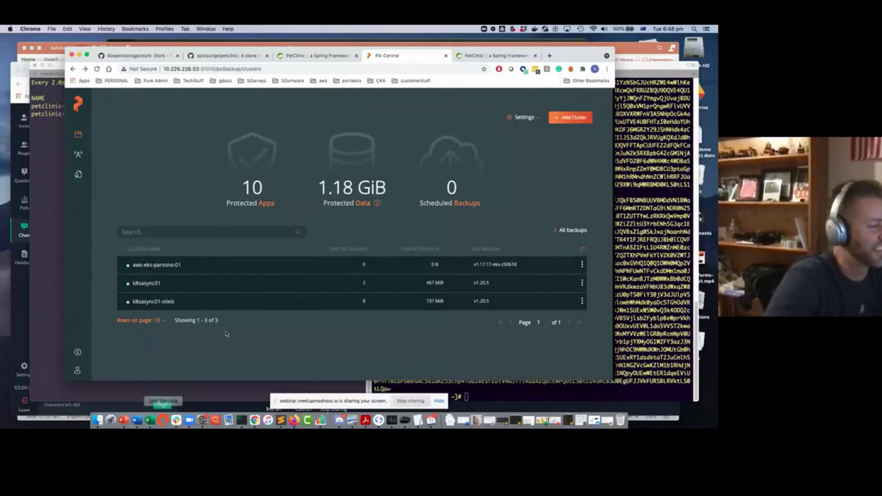
pyautogui.click(254, 419)
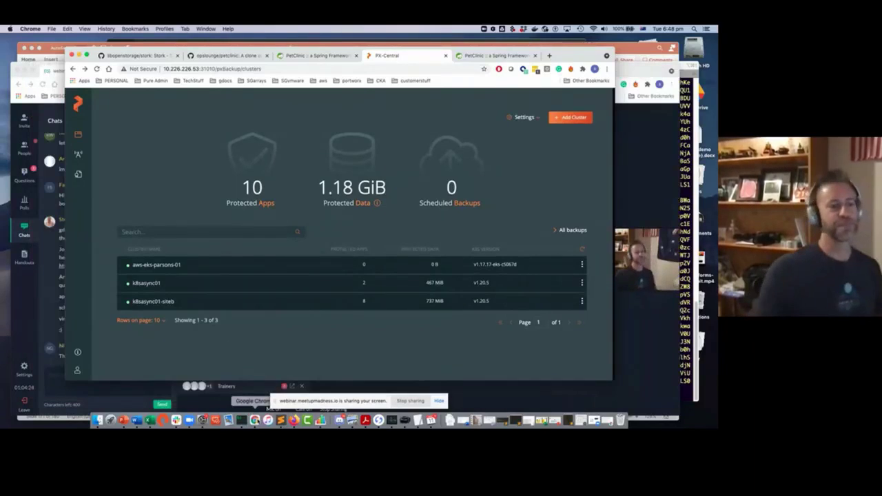